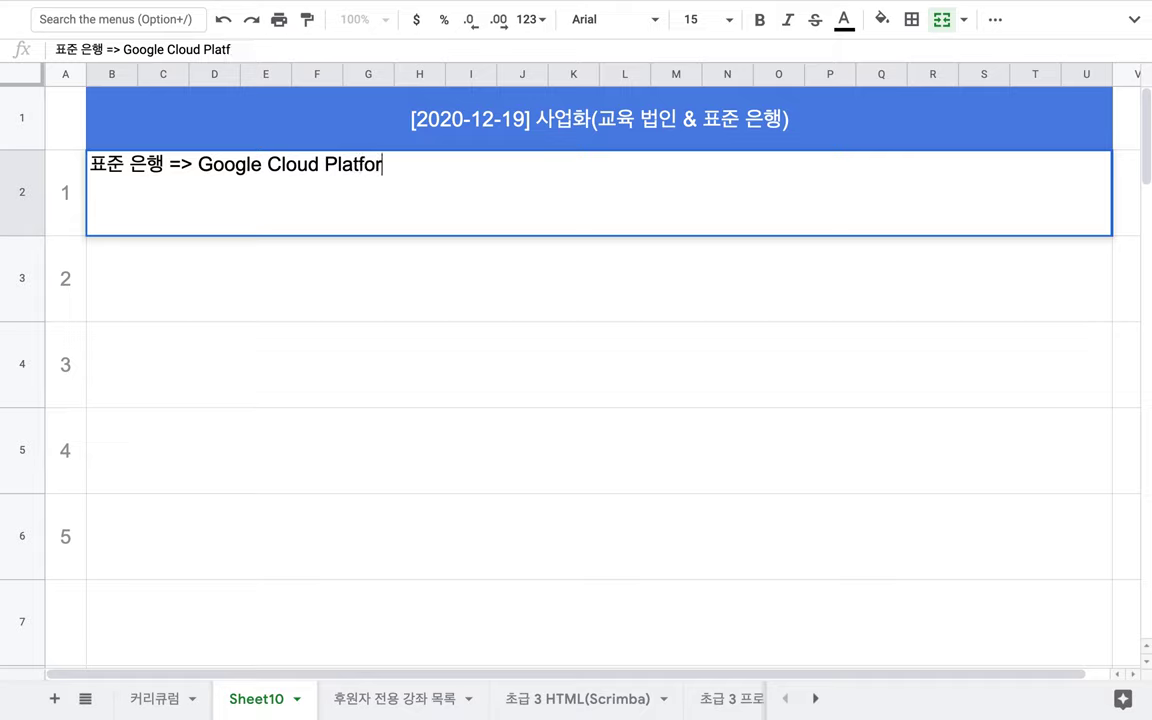
Step: Complete the first item's line in row 2 so it reads "표준 은행 => Google Cloud Platform, AWS, Heroku => SaaS"
text(AWS)
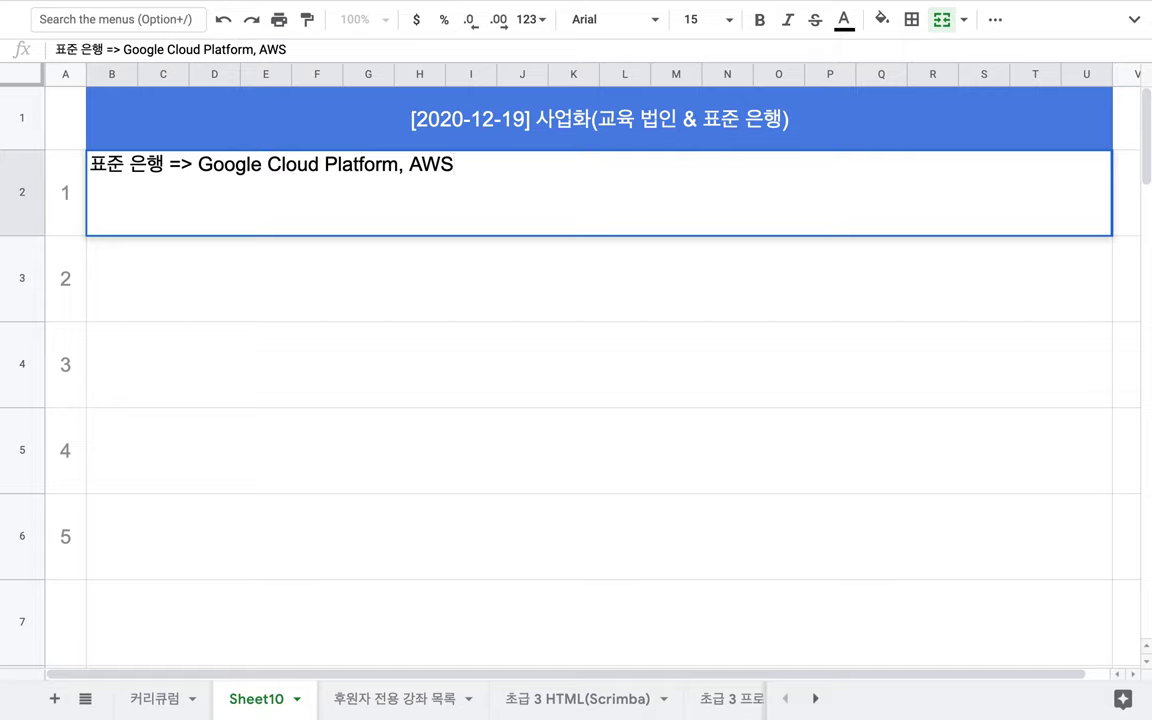
text(, Heroky)
key(BackSpace)
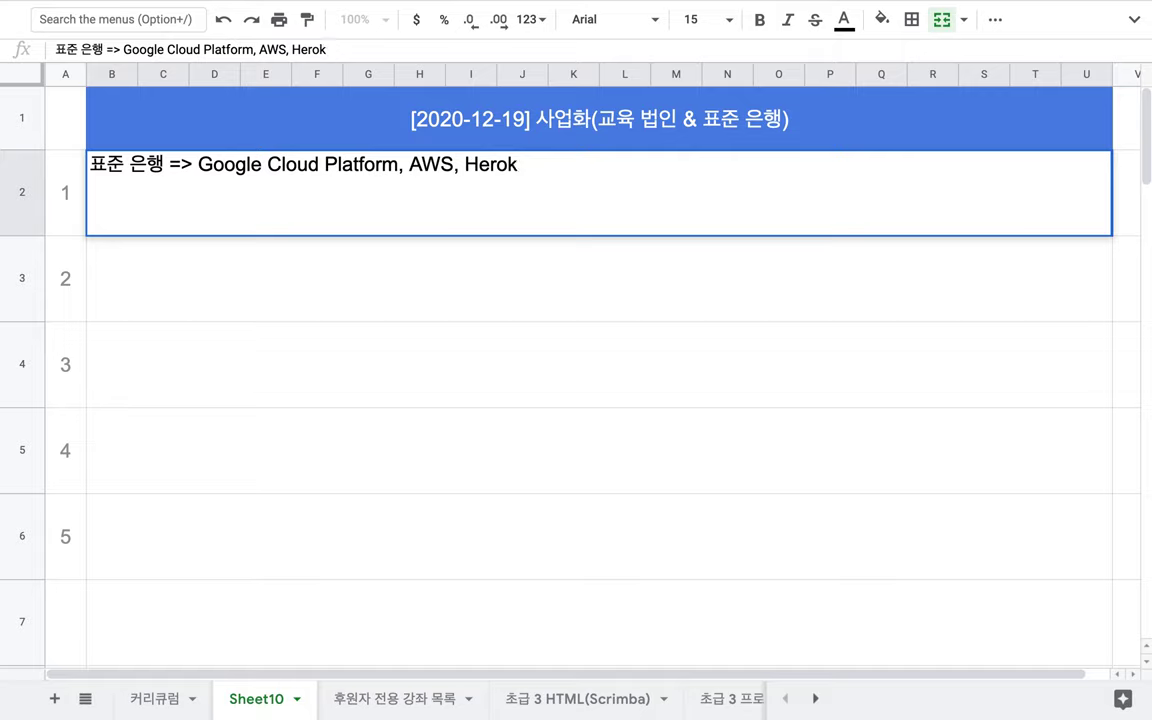
text(u => SaaS)
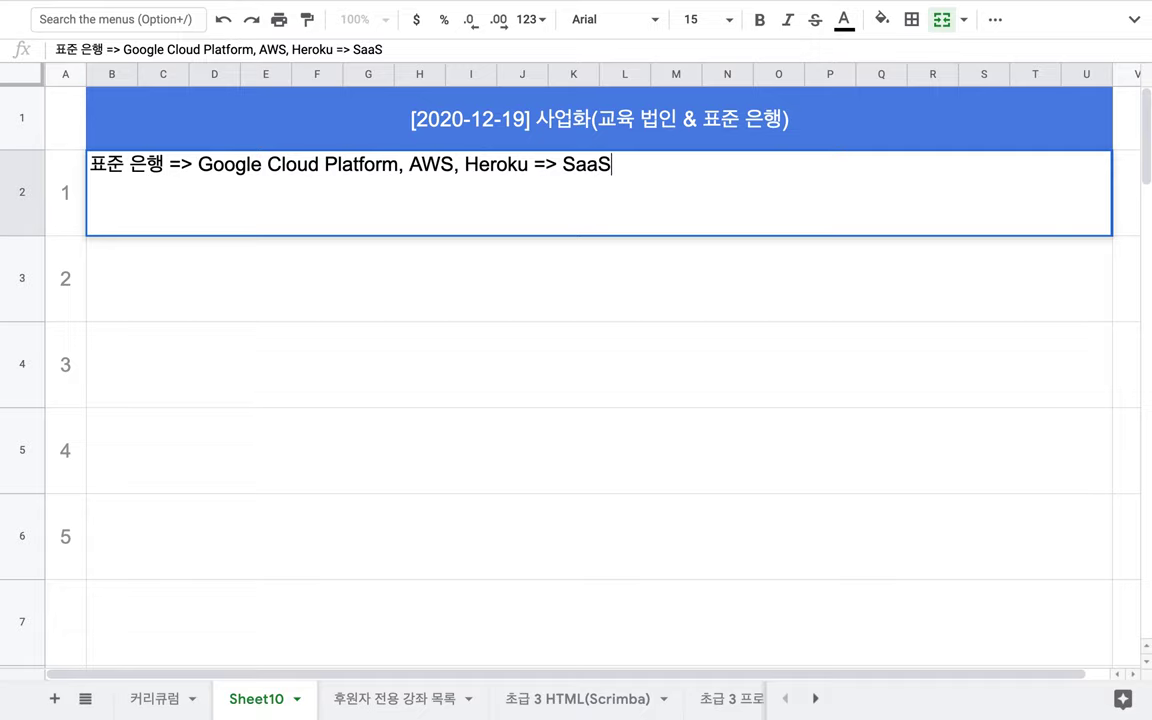
Step: Enter "Openhash Campus" as the second item in row 3
click(221, 294)
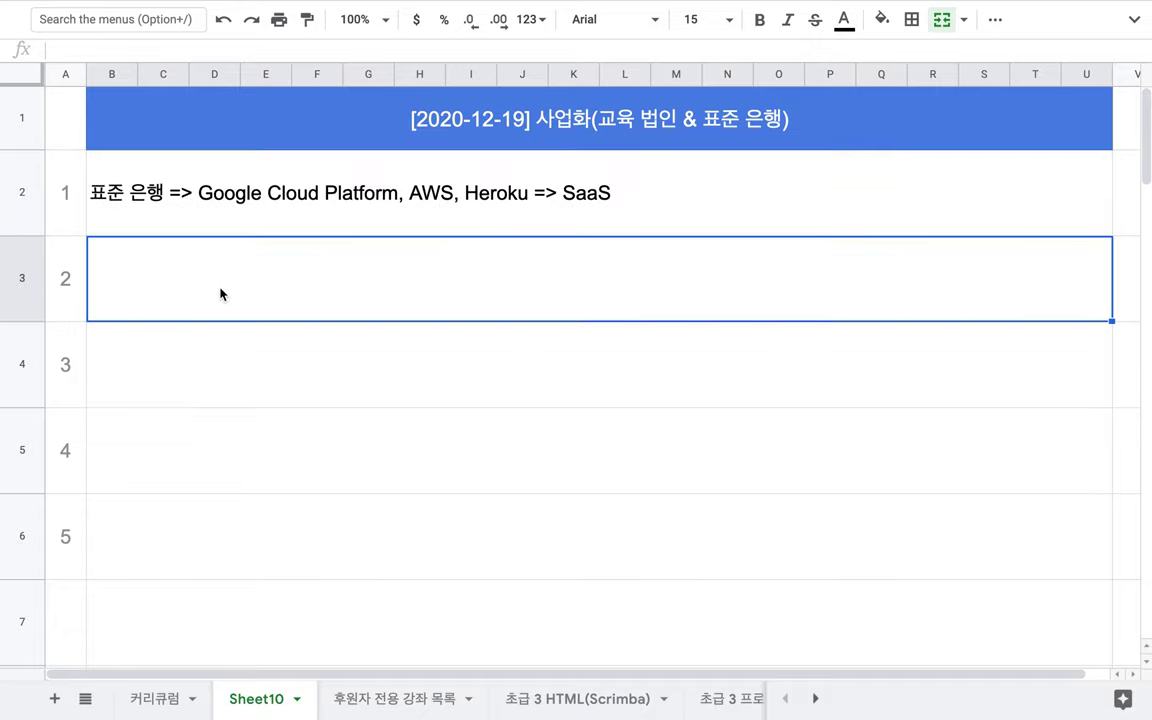
text(ry)
key(BackSpace)
key(BackSpace)
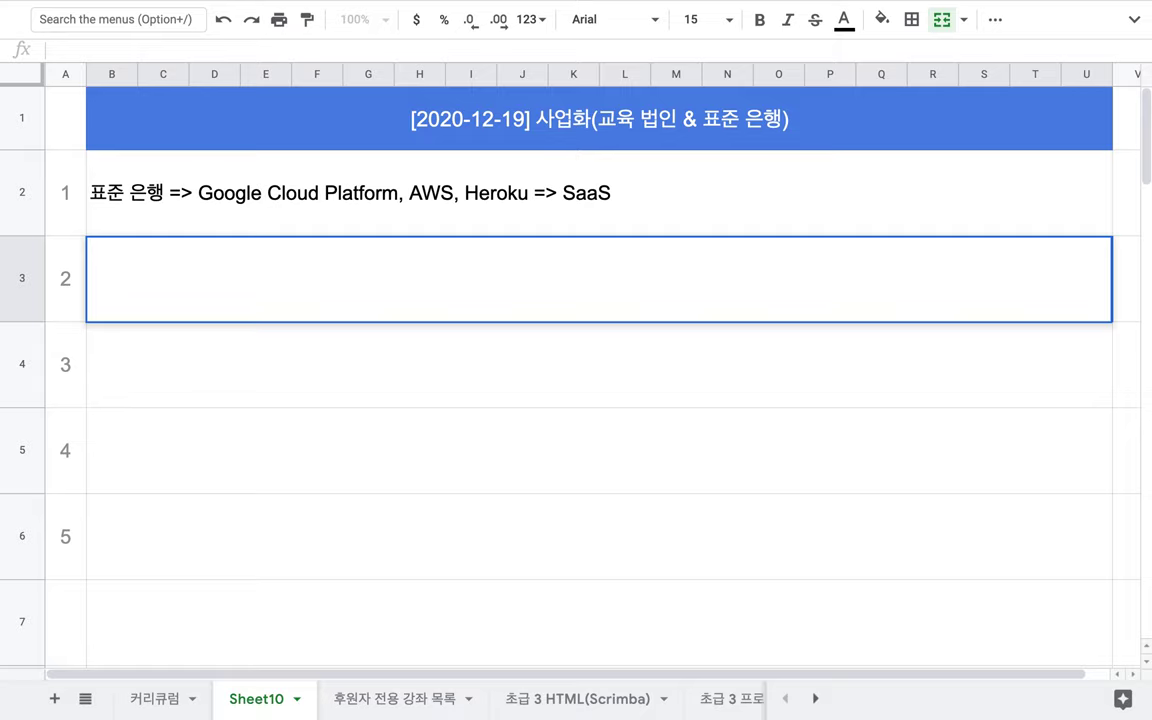
text(Openhas)
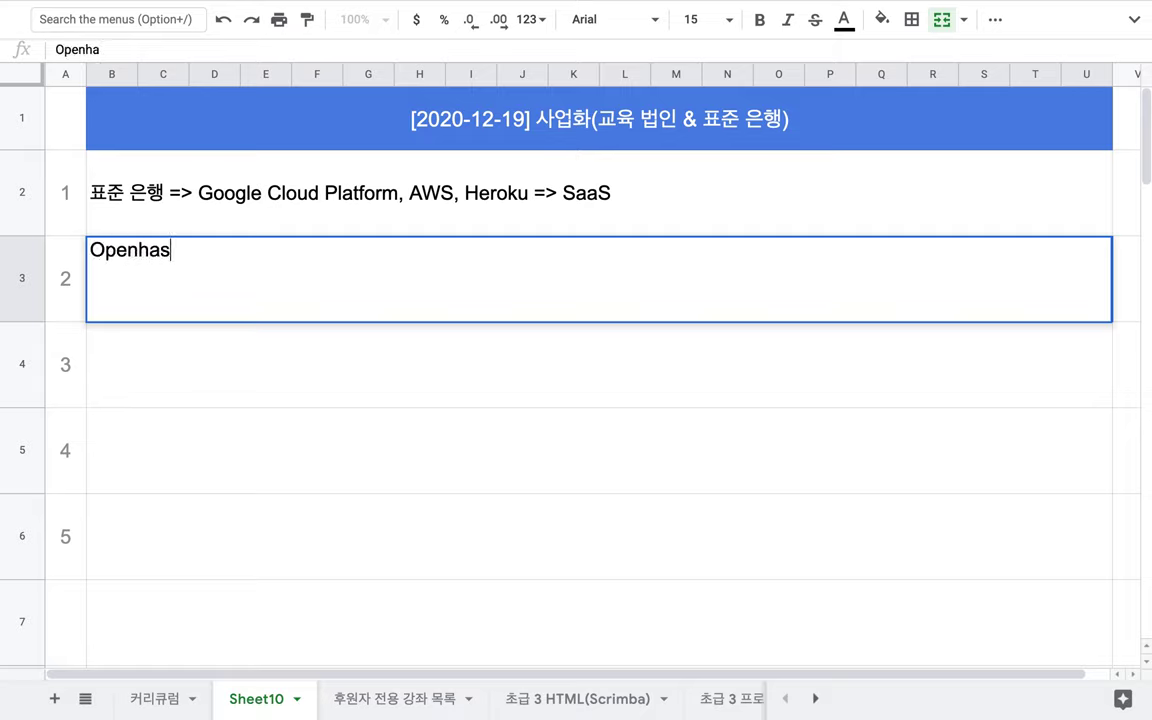
text(h Campus)
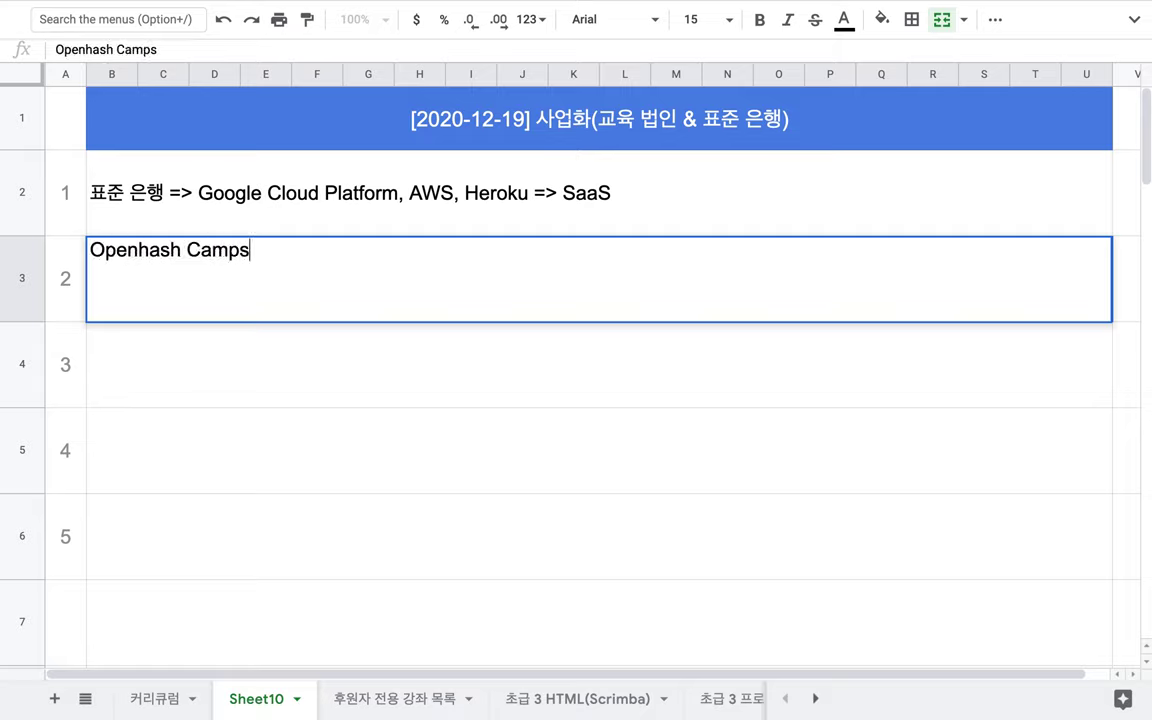
key(BackSpace)
text(us)
Step: Reopen the first item and add "2021/2~3" beneath its text, separated by a blank line
double_click(610, 205)
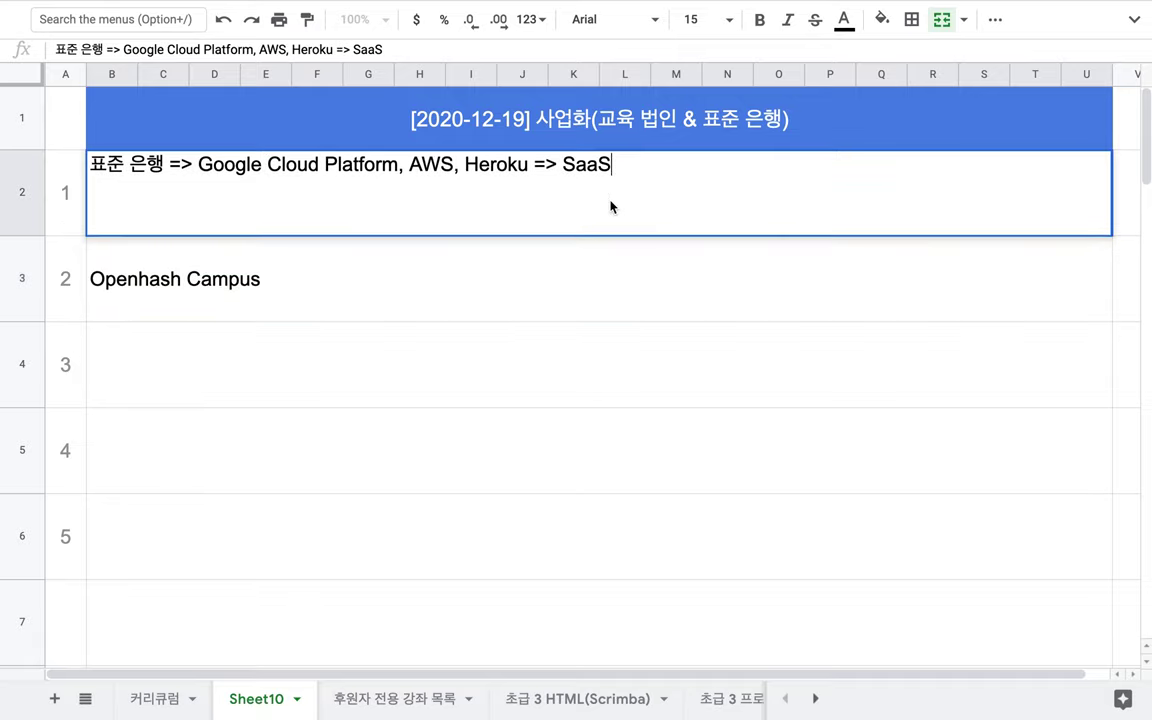
key(alt+Return)
key(alt+Return)
text(2021sus)
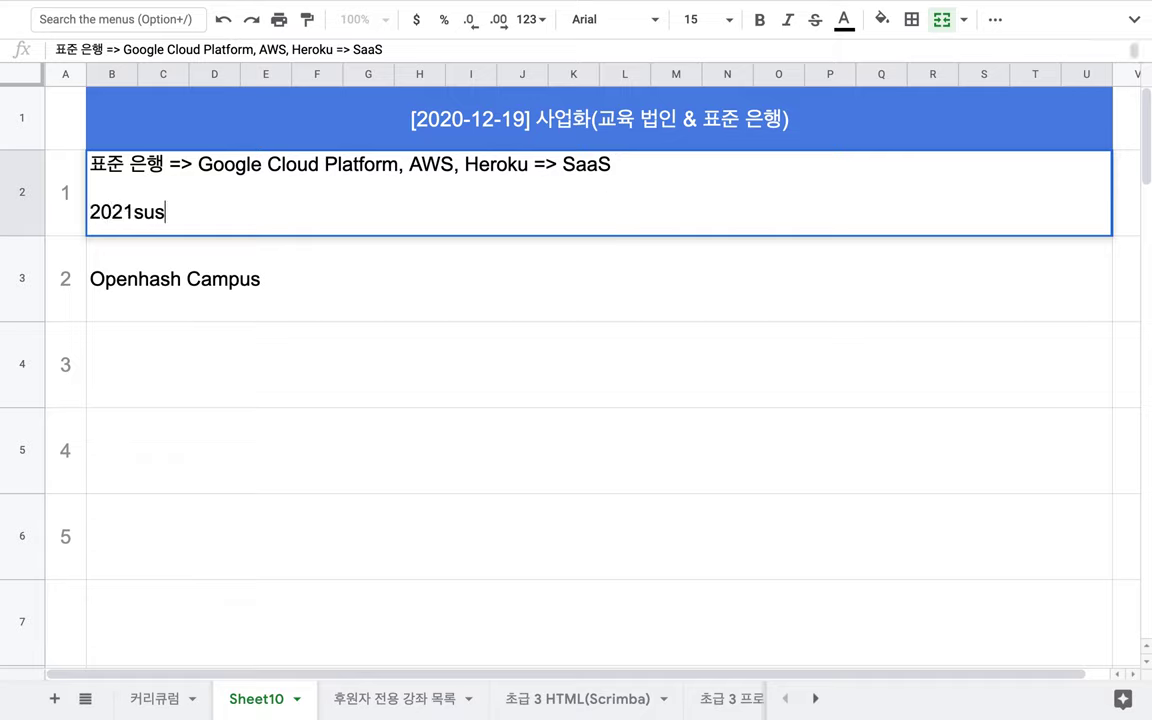
key(BackSpace)
key(BackSpace)
key(BackSpace)
text(/2~3)
triple_click(587, 170)
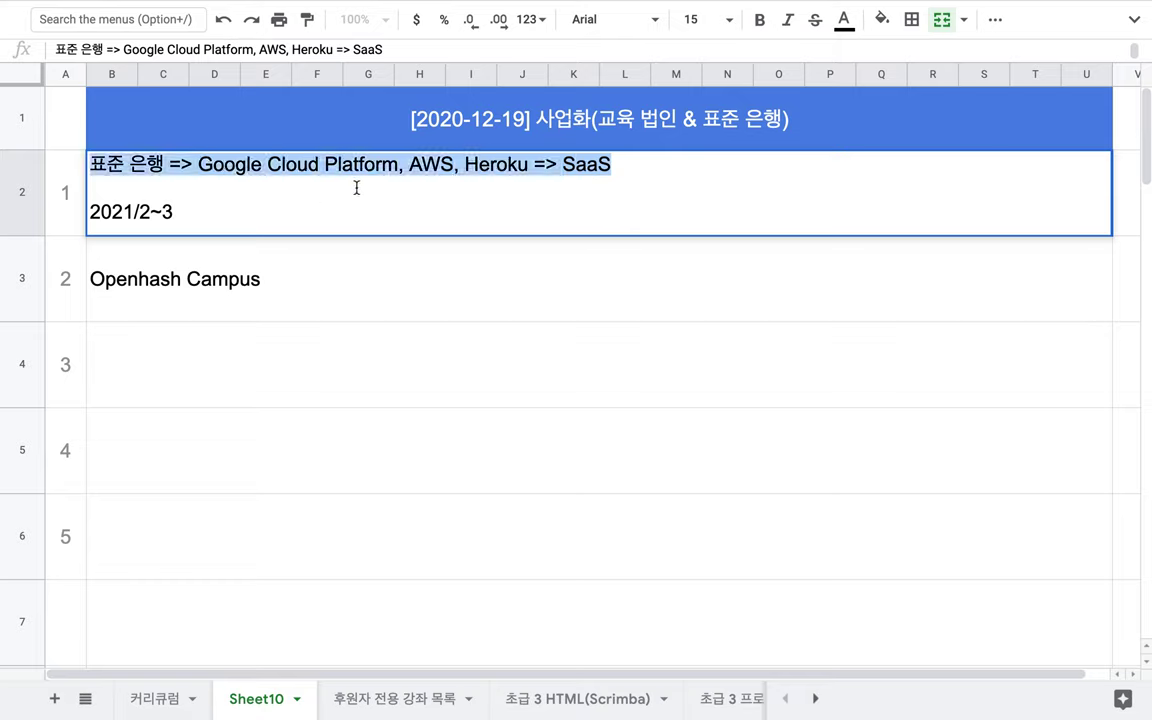
click(187, 176)
drag(164, 165, 75, 167)
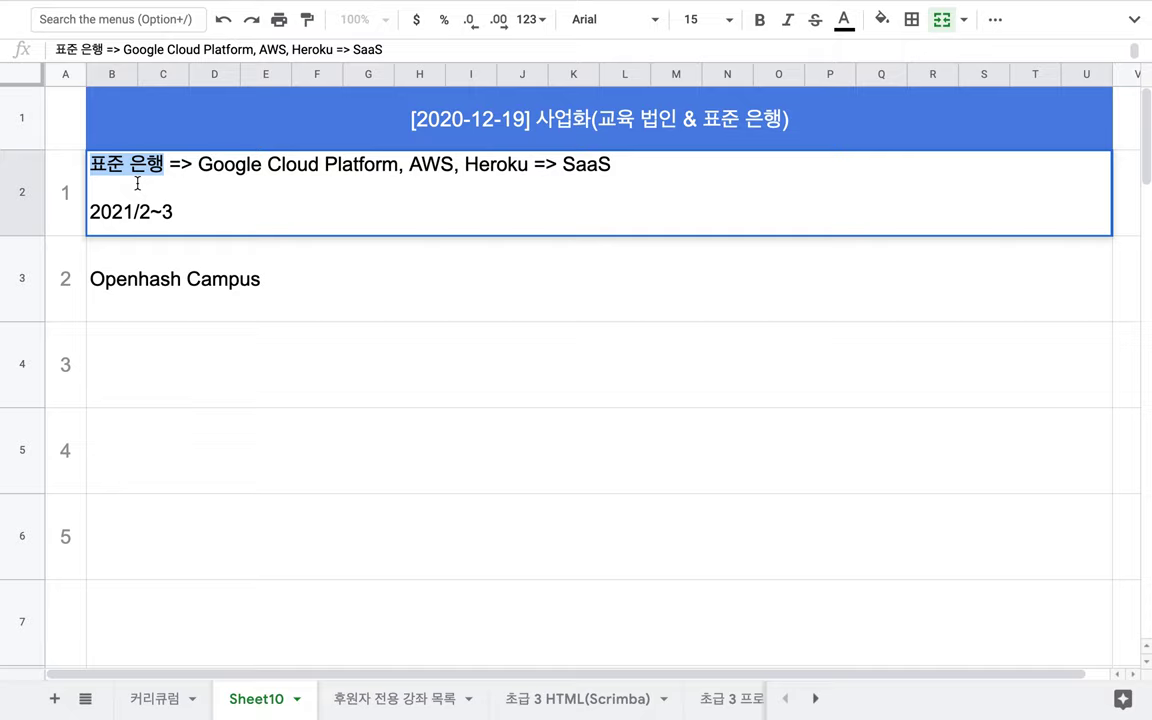
Step: Append "Beta Service => OC users." to the "2021/2~3" line of the first item
click(219, 211)
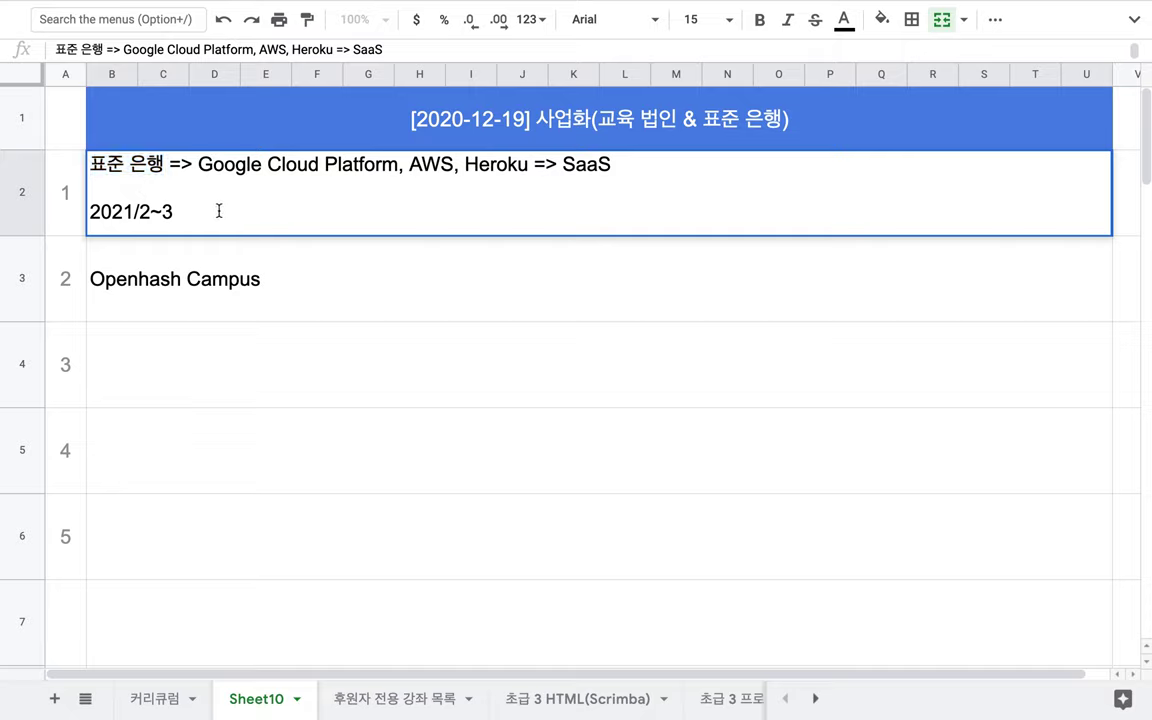
text(Beta Service)
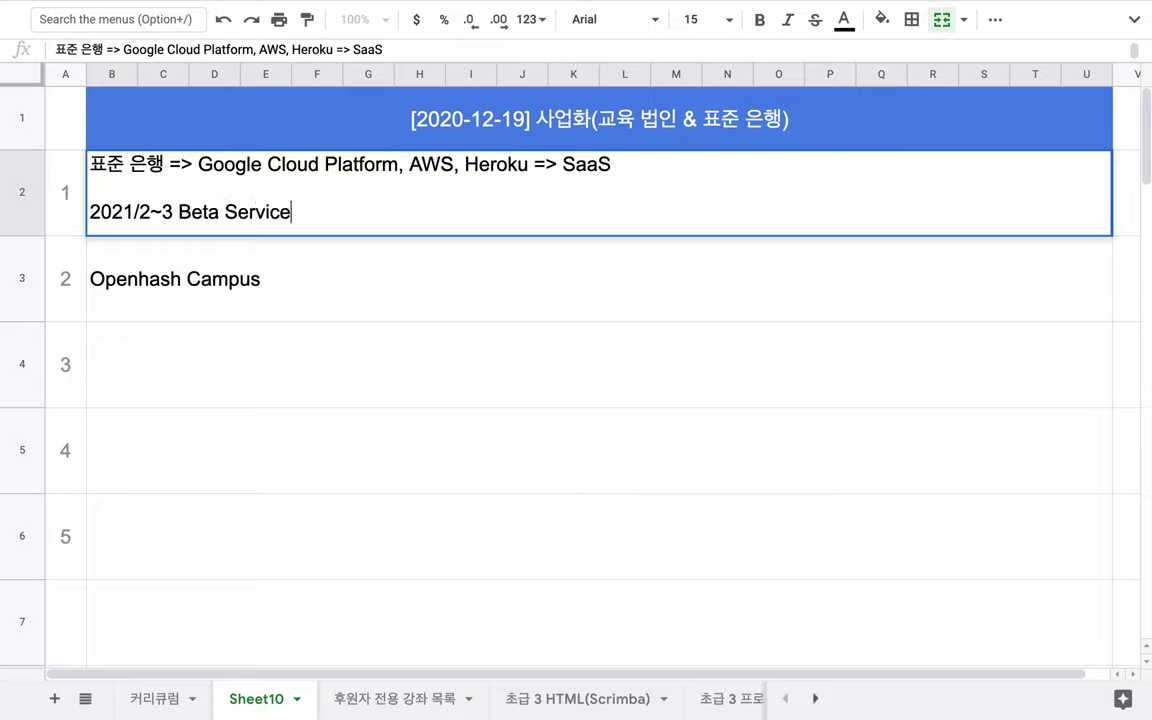
text( => OC users.)
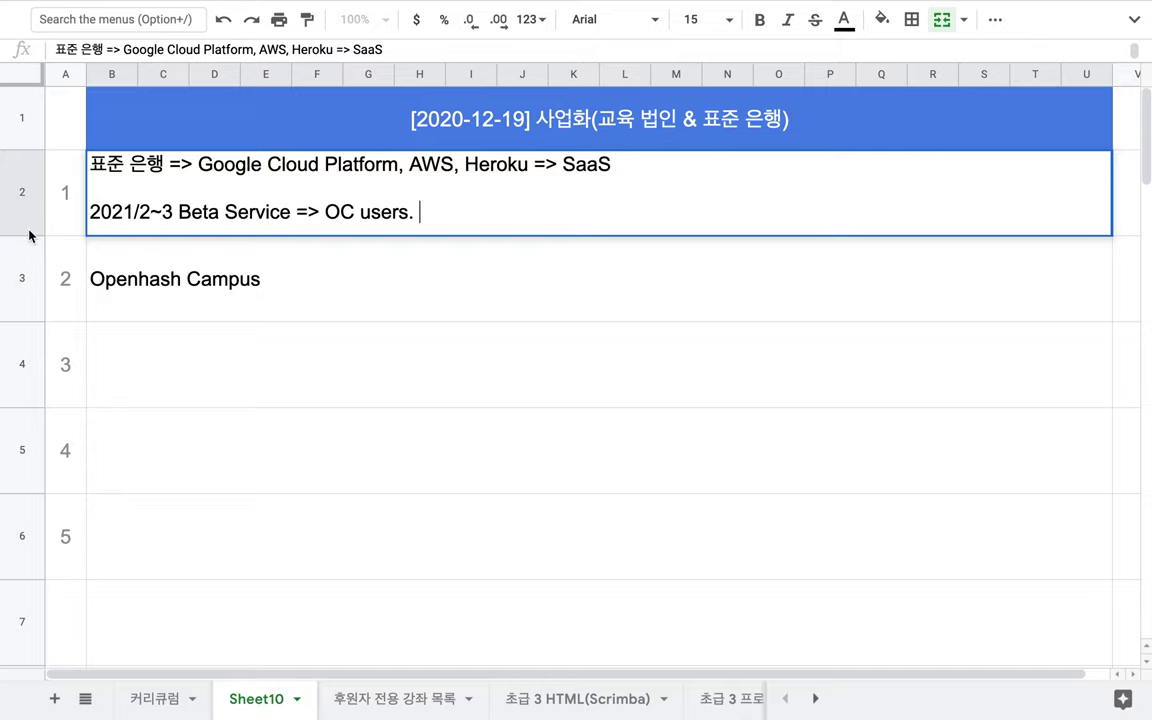
Step: Make row 2 taller and append "2년 => update, security, legal process =>" to the Beta Service line
drag(30, 234, 30, 283)
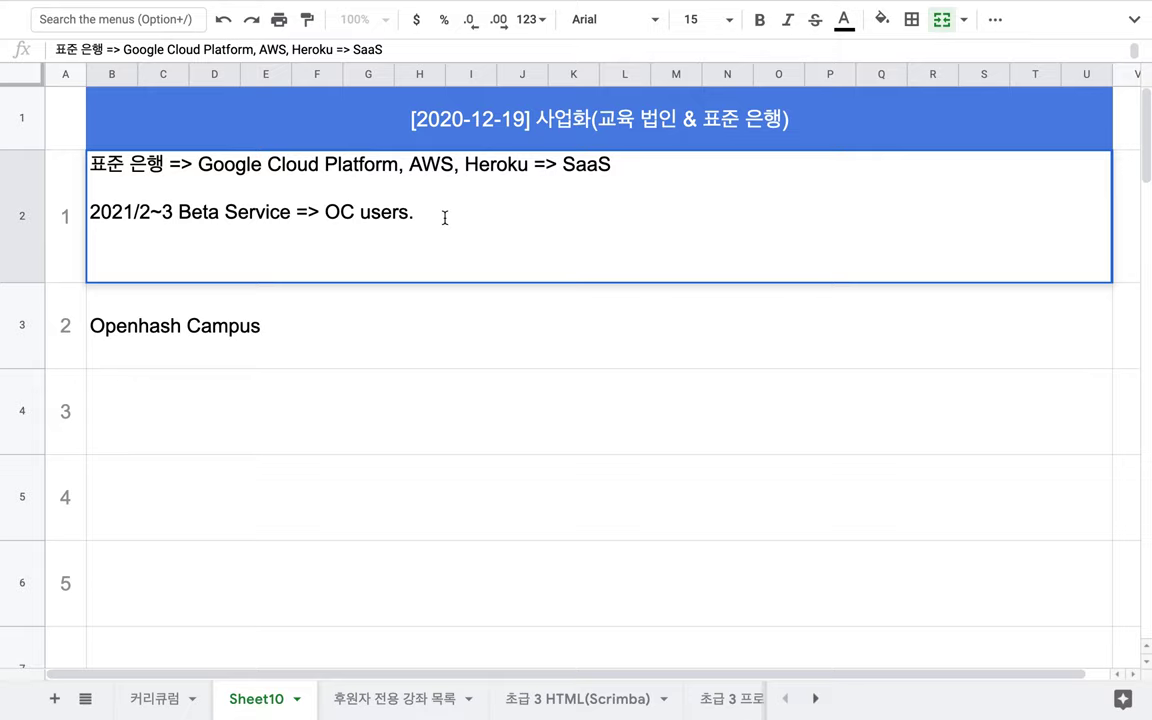
text(2년 => update, securit)
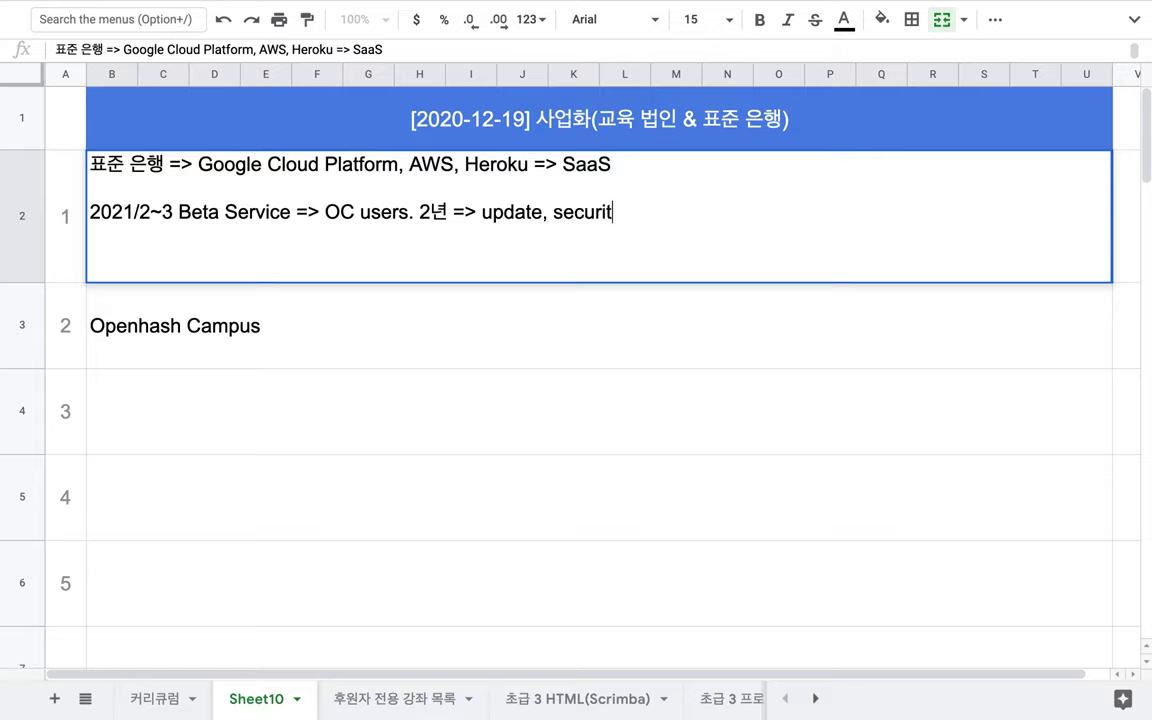
text(y)
text(, law)
key(BackSpace)
key(BackSpace)
text(egal proces)
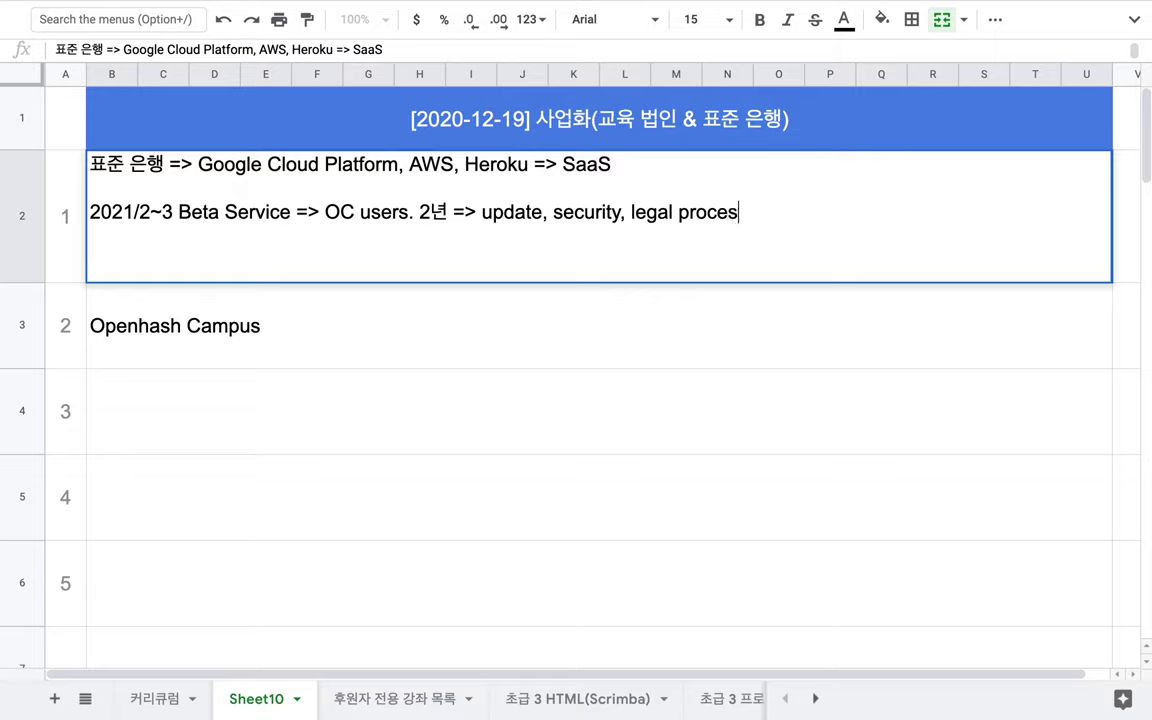
text(s => )
Step: Finish the Beta Service line with "하나, 제일, 카카오... => GAB"
text(하나, )
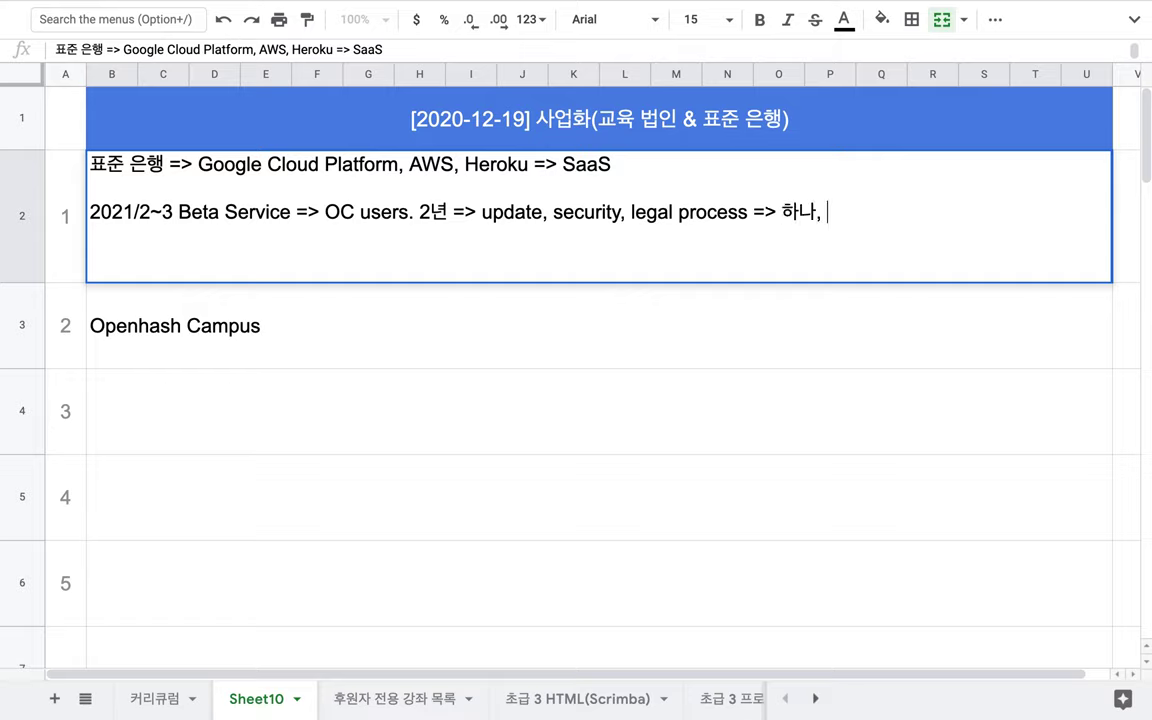
text(제일, 카카오)
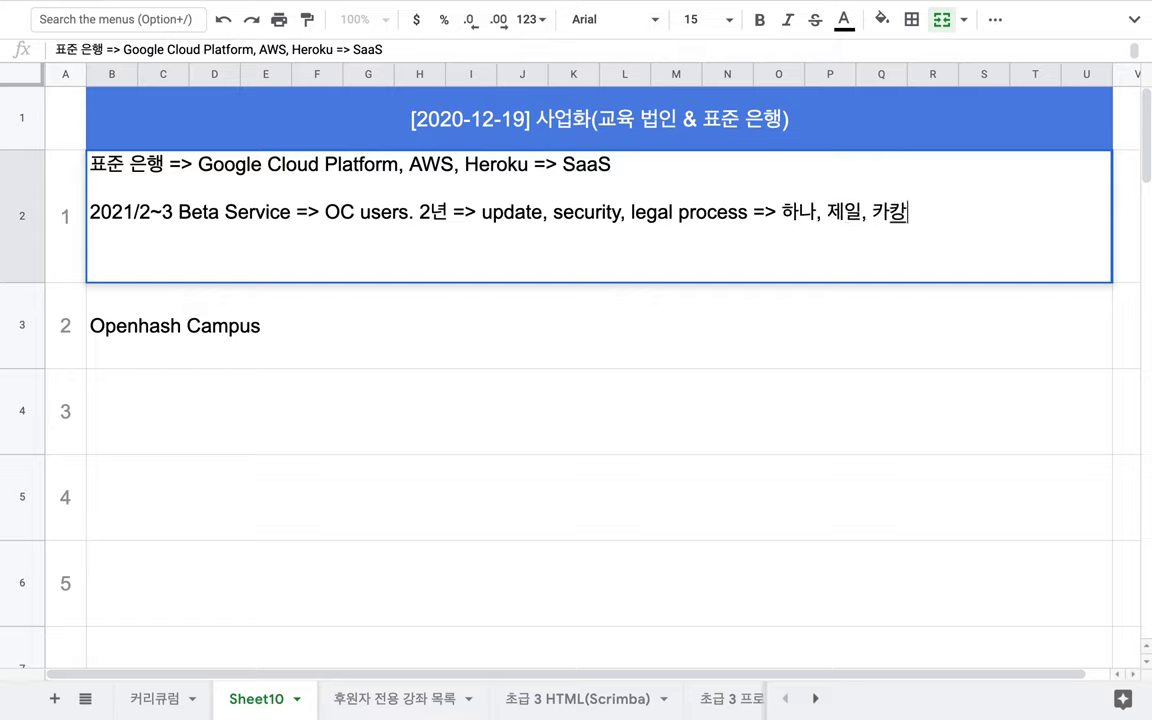
text(... GAB)
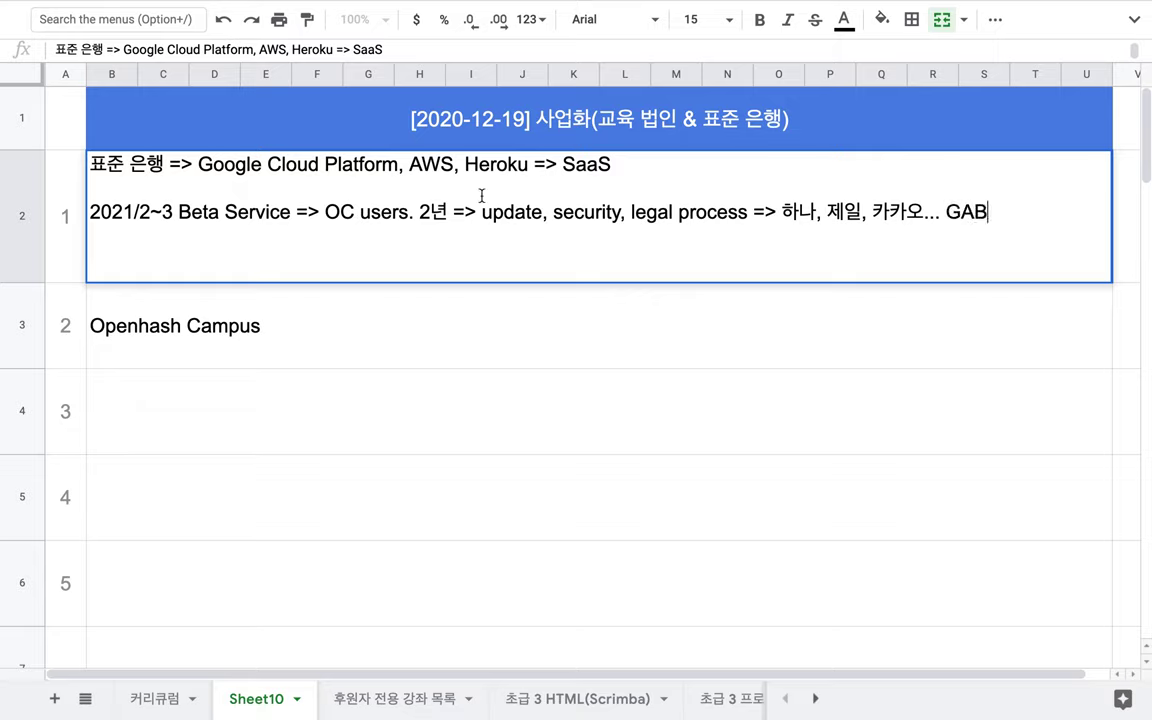
click(940, 222)
text(=>)
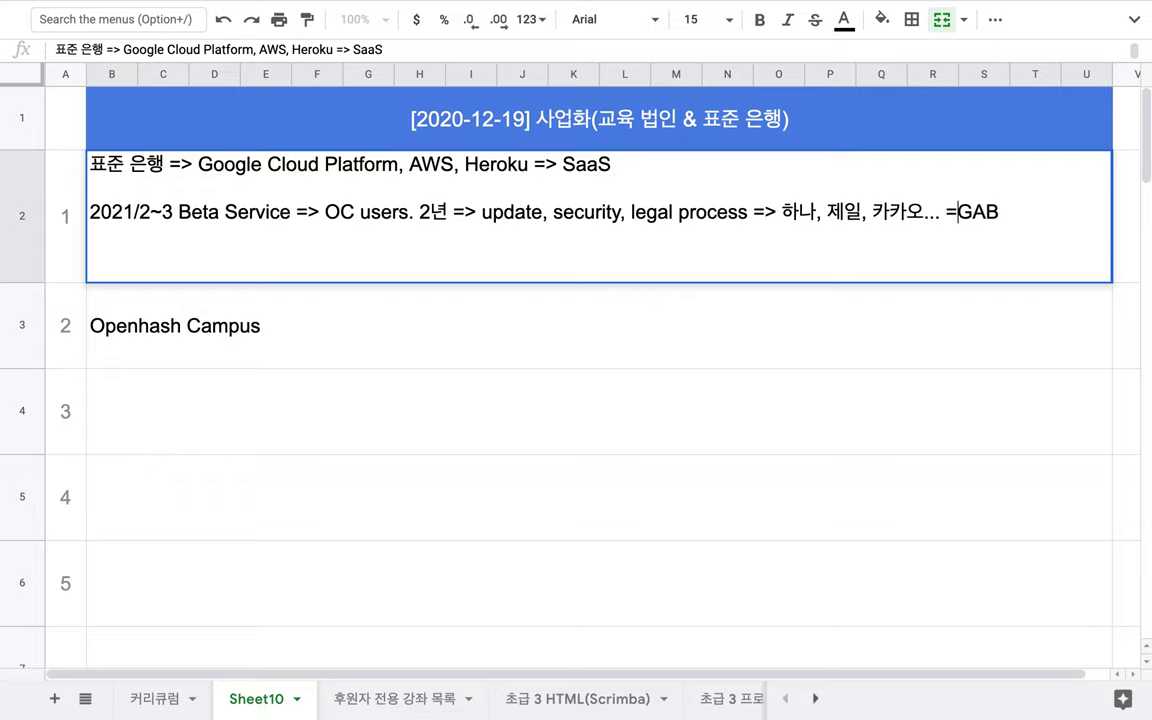
drag(938, 215, 1072, 211)
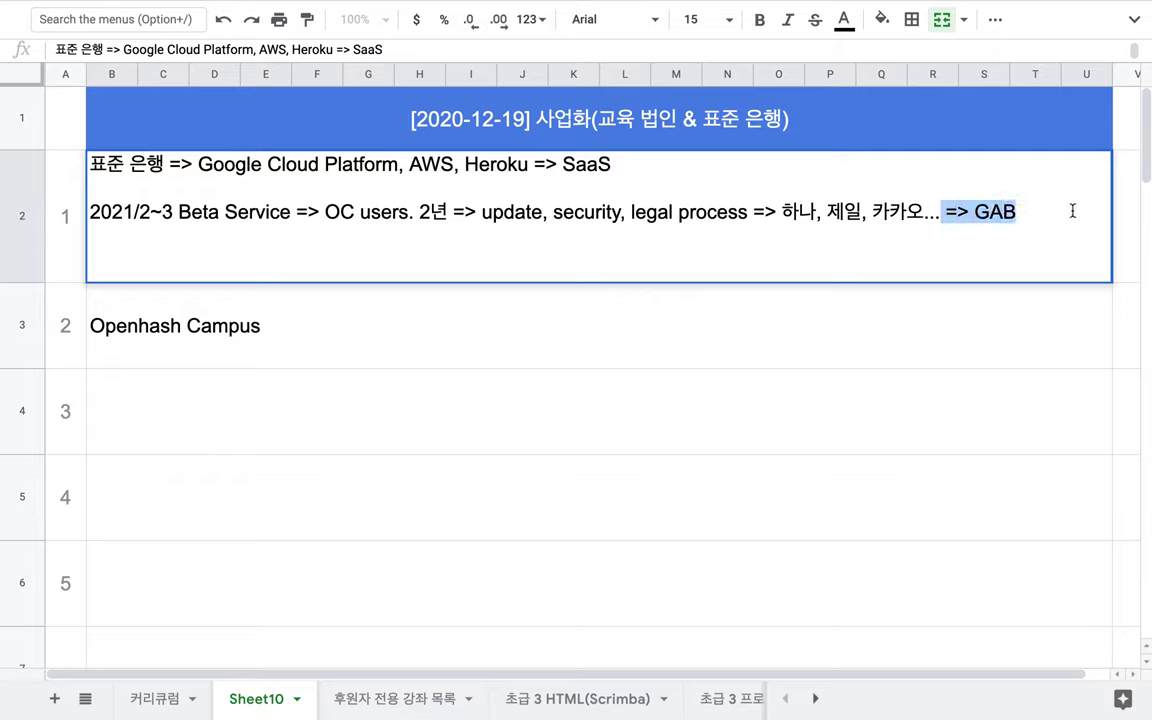
drag(783, 212, 940, 213)
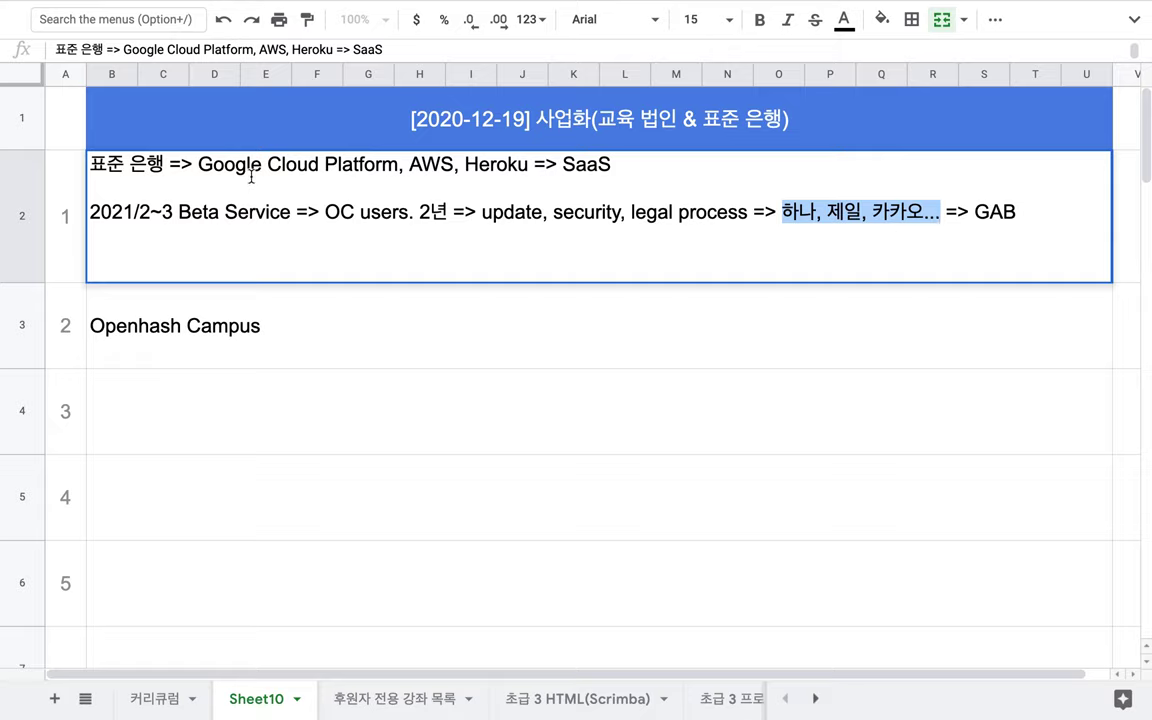
drag(237, 212, 563, 214)
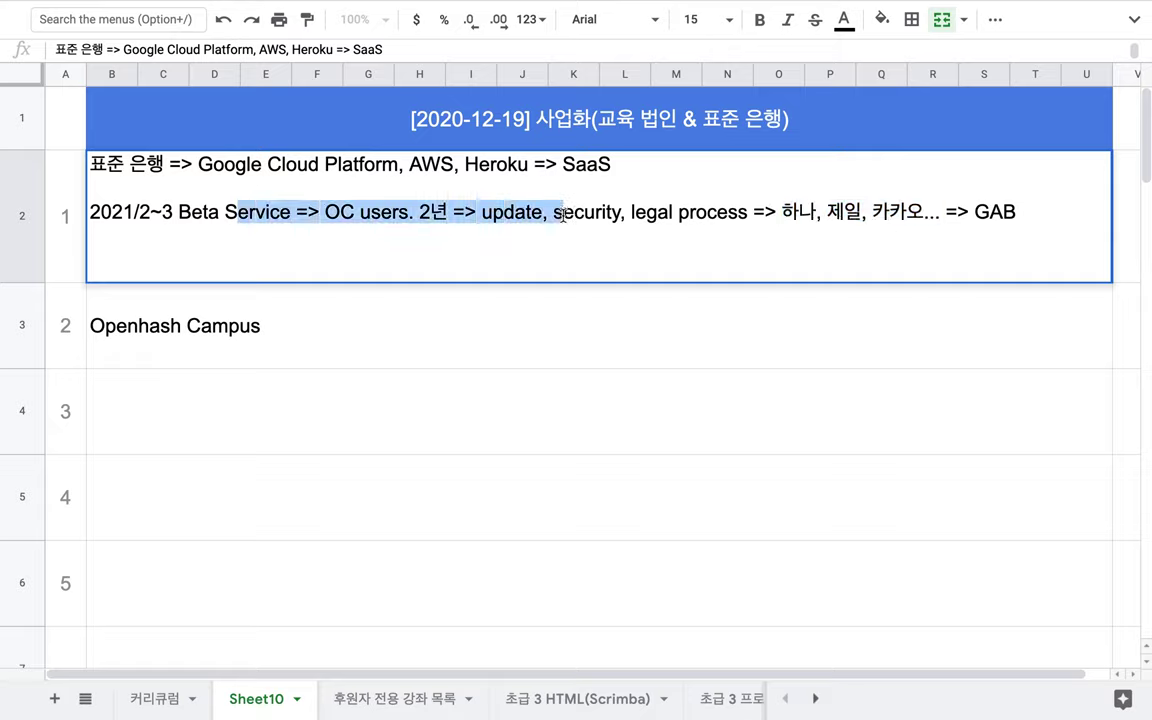
click(1013, 211)
double_click(991, 213)
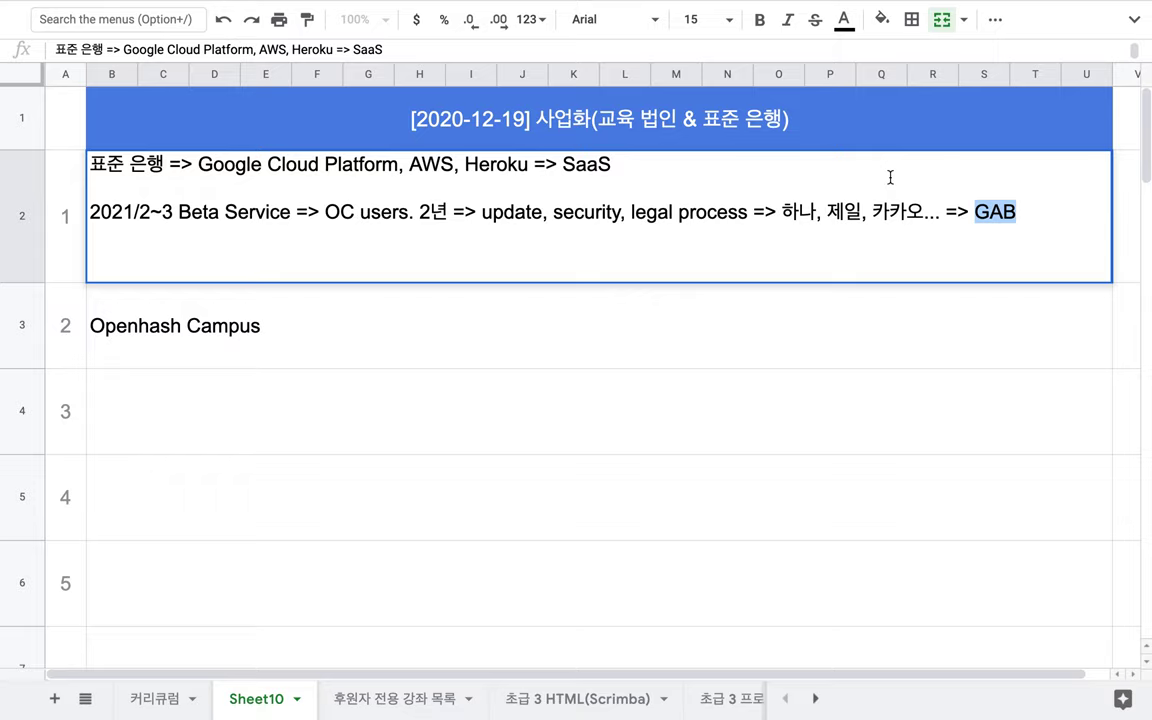
Step: Start another line in the first item, after a blank line, with the text "이전 결과물"
click(1055, 217)
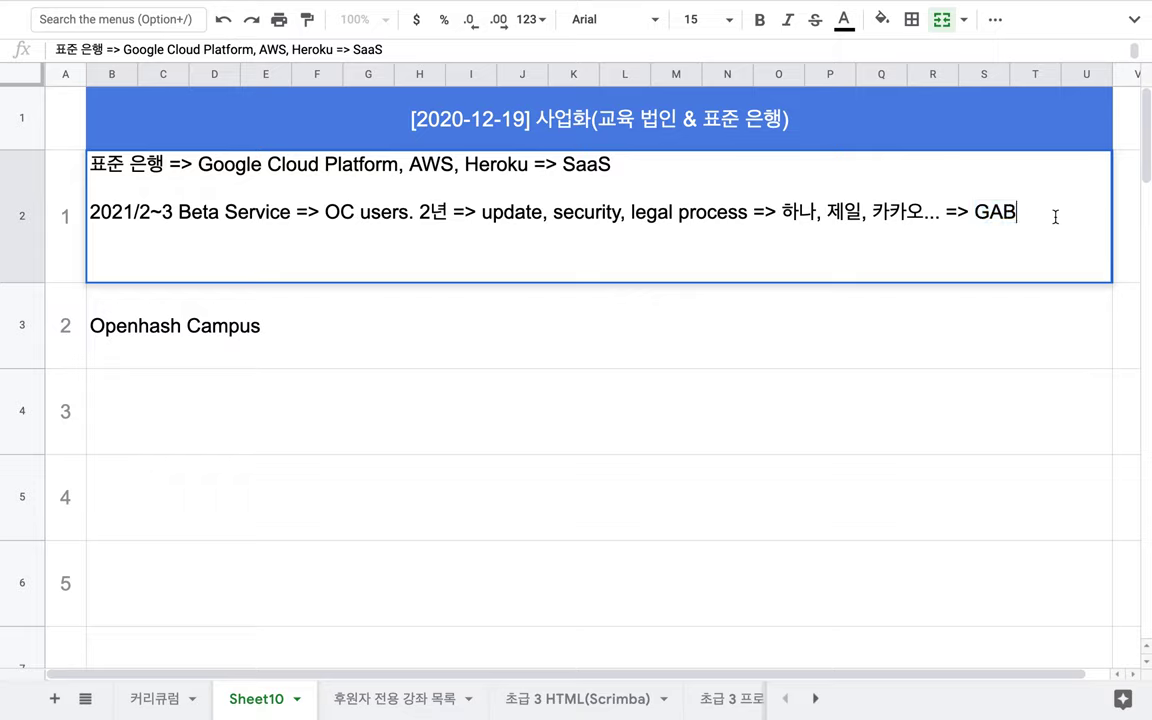
key(alt+Return)
key(alt+Return)
text(vywn)
key(BackSpace)
key(BackSpace)
key(BackSpace)
key(BackSpace)
text(이전 결)
text(과물 )
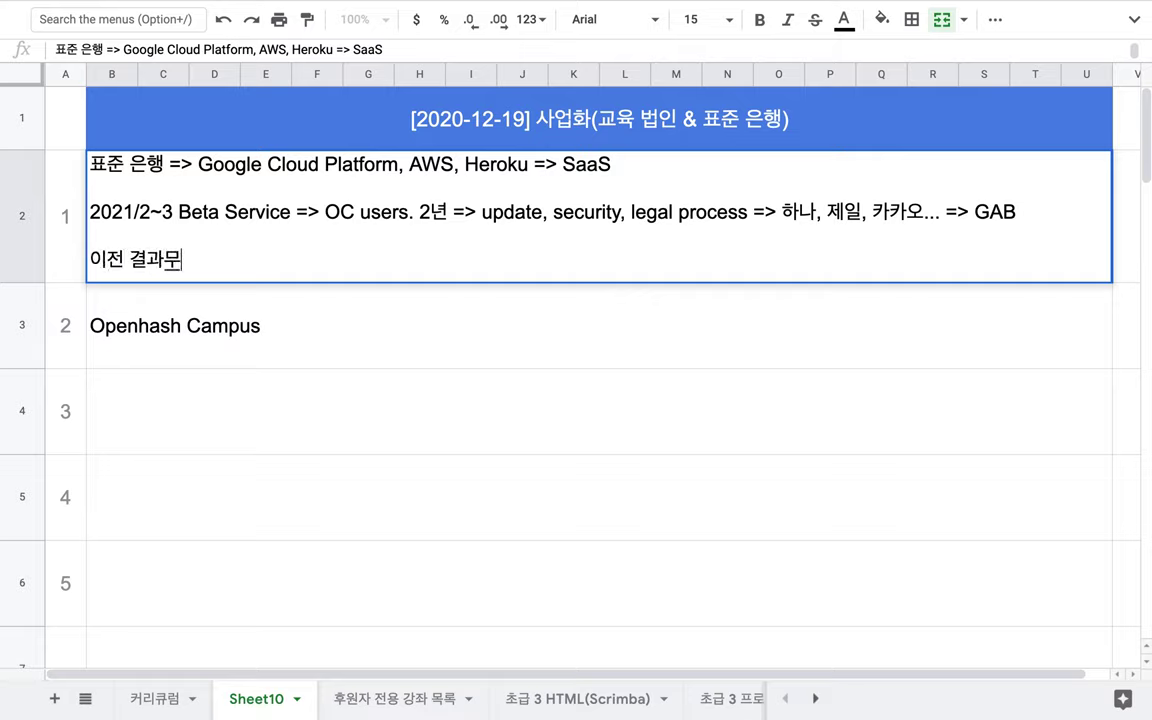
Step: Extend the "이전 결과물" line with "+ Git architecture + DB + Rust + Golang + Python ML"
text(+ Git arc)
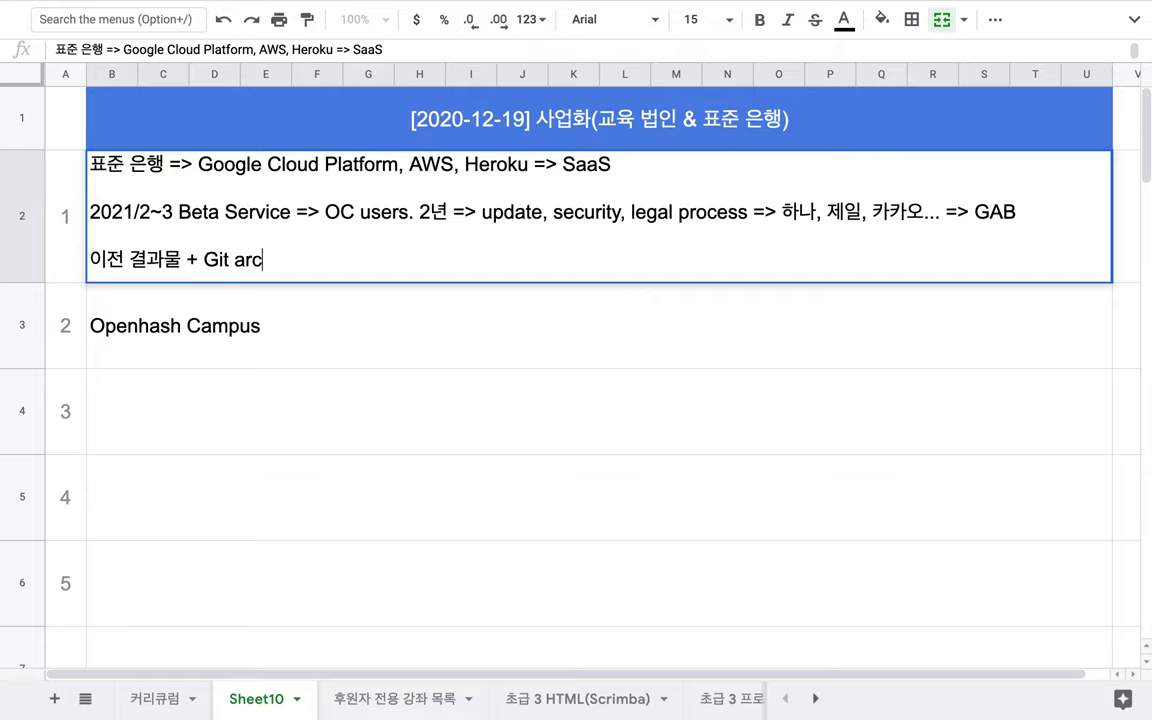
text(hitecture)
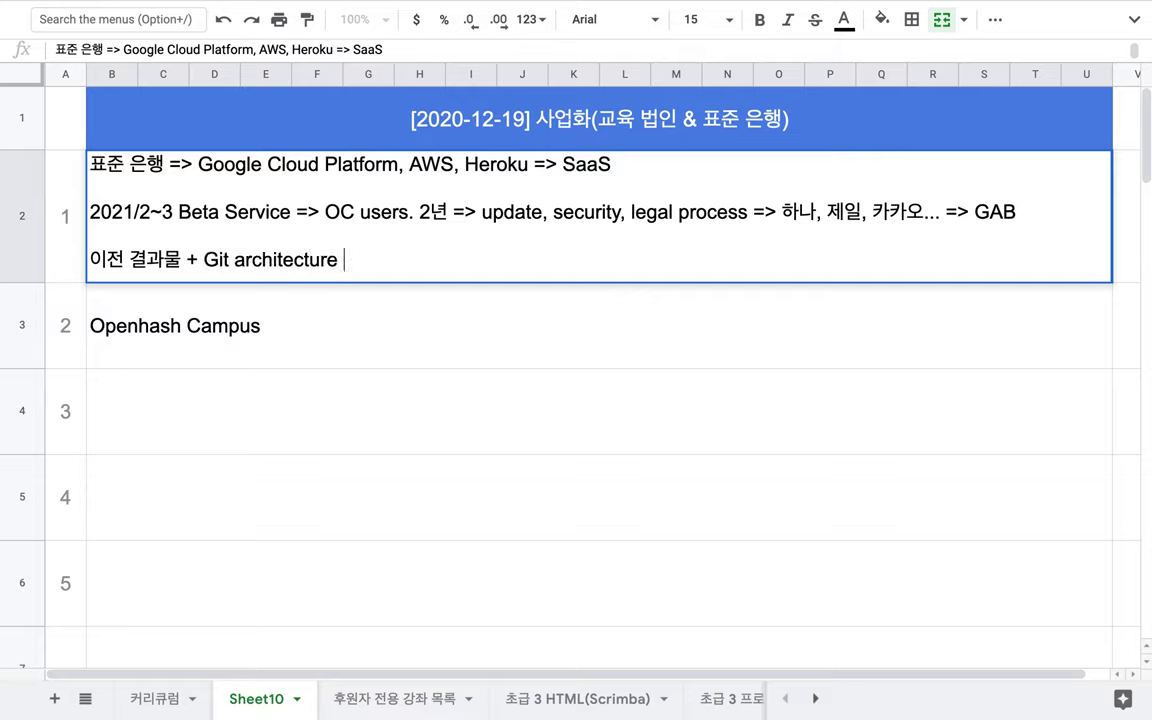
text( + DB + Rust )
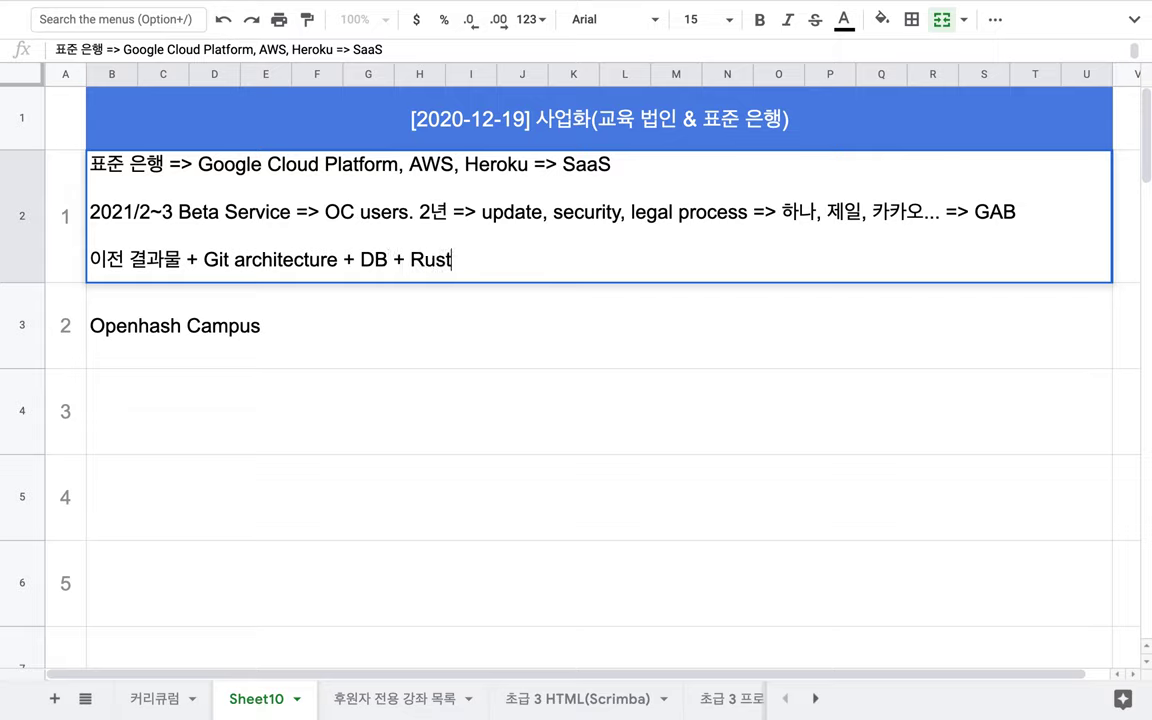
text(+ Golang + )
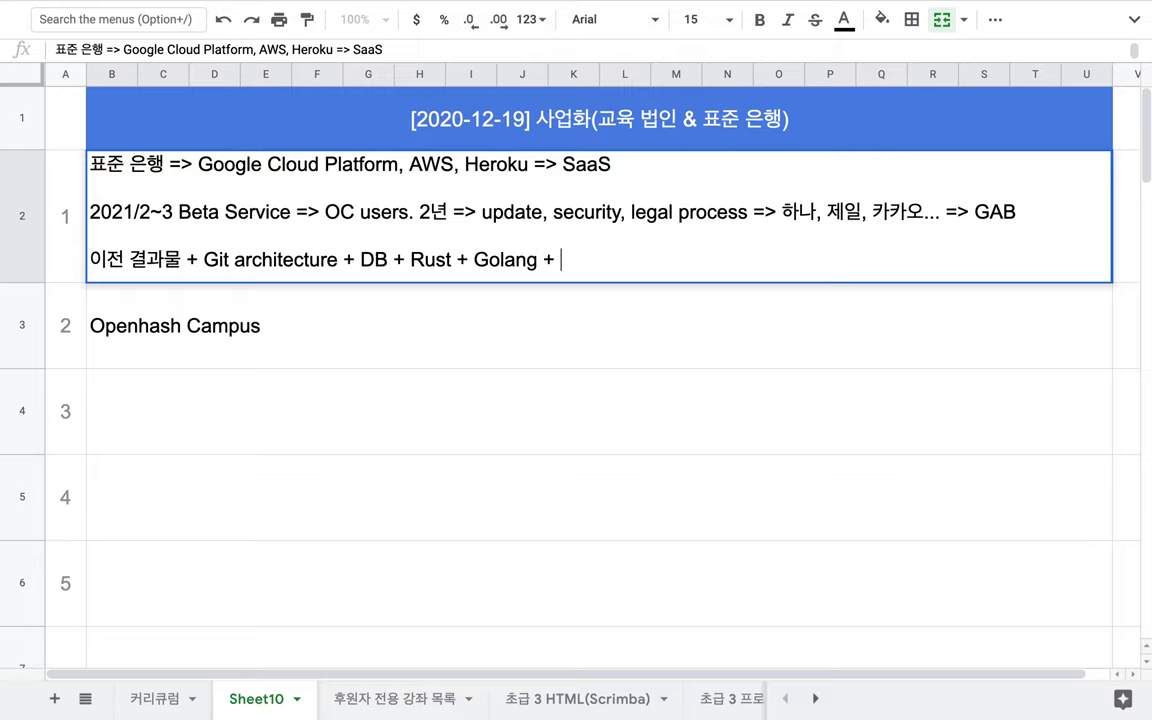
text(Python )
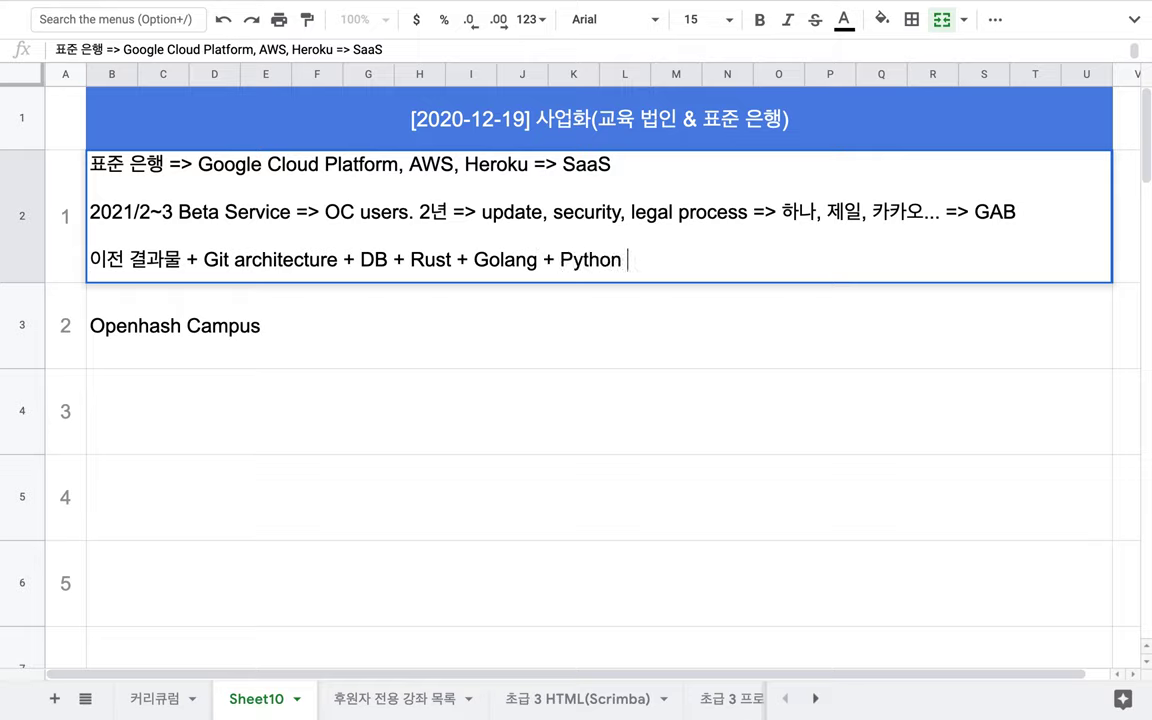
text(ML)
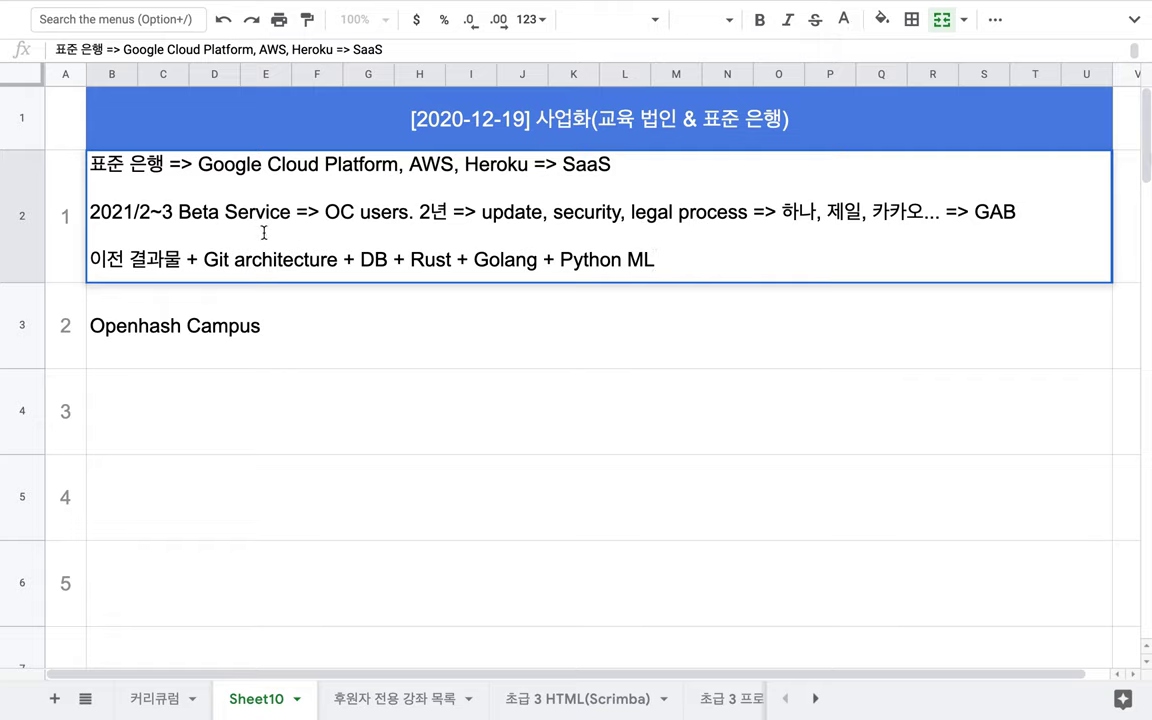
triple_click(280, 261)
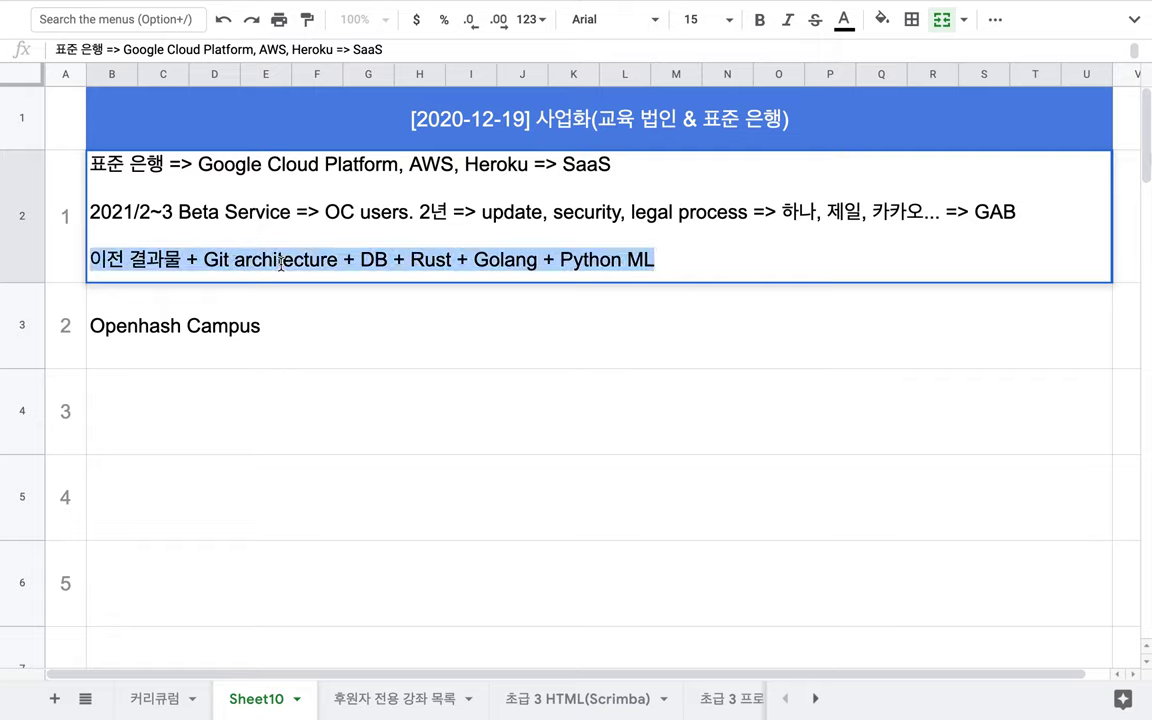
drag(180, 214, 270, 195)
click(352, 261)
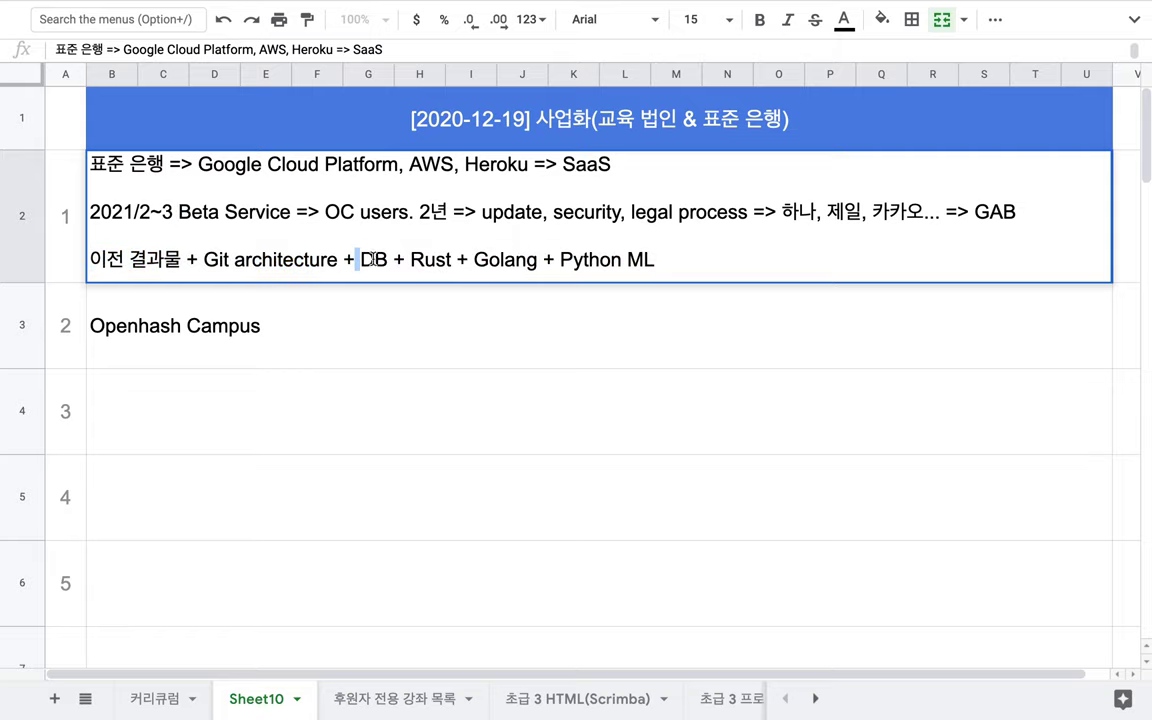
Step: Finish the "이전 결과물" line with "=> 2021년 말까지 완전한 시스템 V1.0" and make row 2 taller
drag(352, 261, 670, 261)
click(670, 261)
text(=> 2021su)
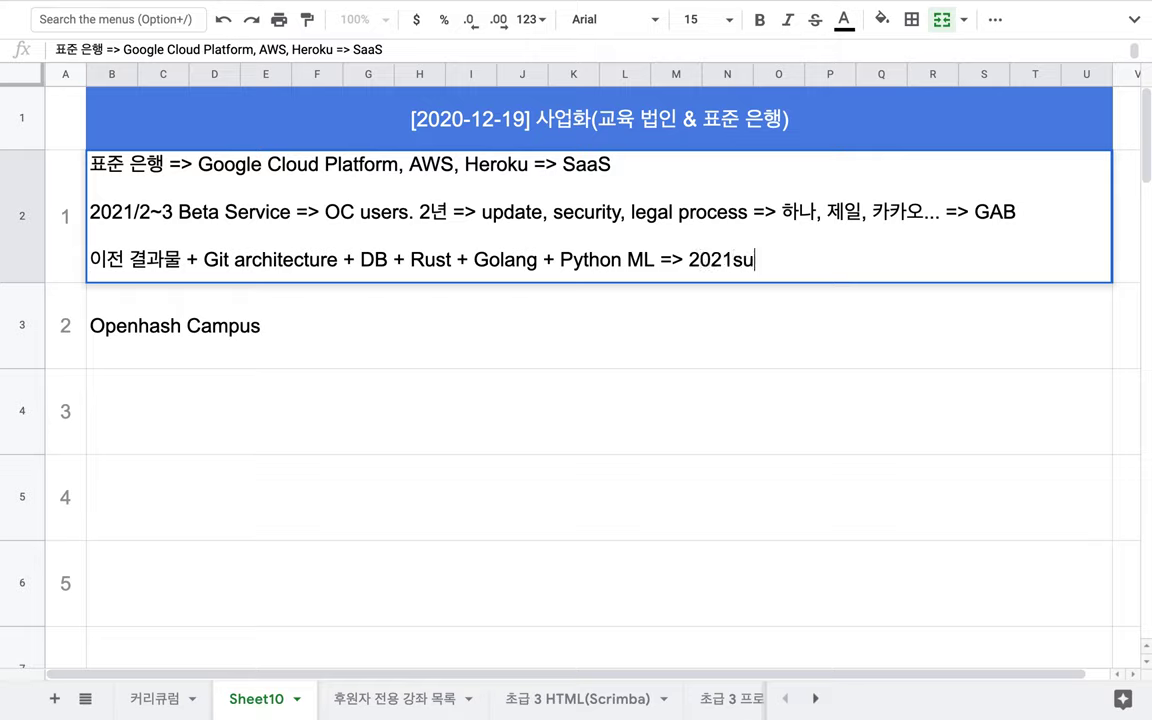
key(BackSpace)
key(BackSpace)
text(년 말까지)
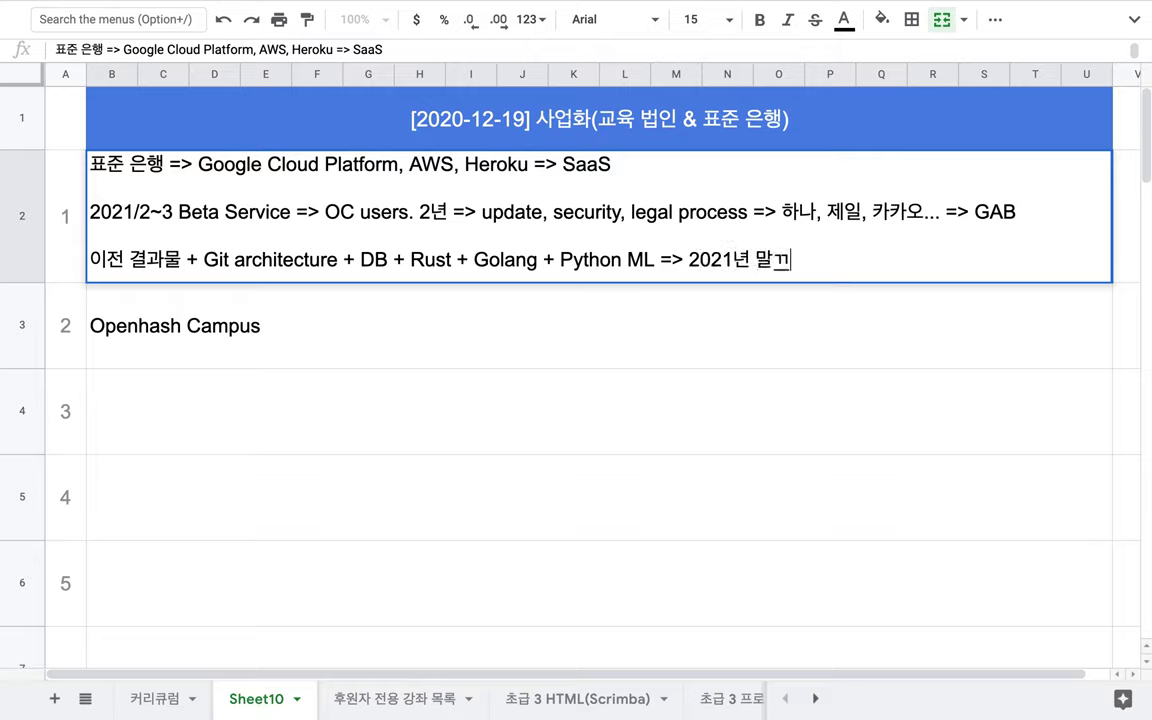
text( 완전하)
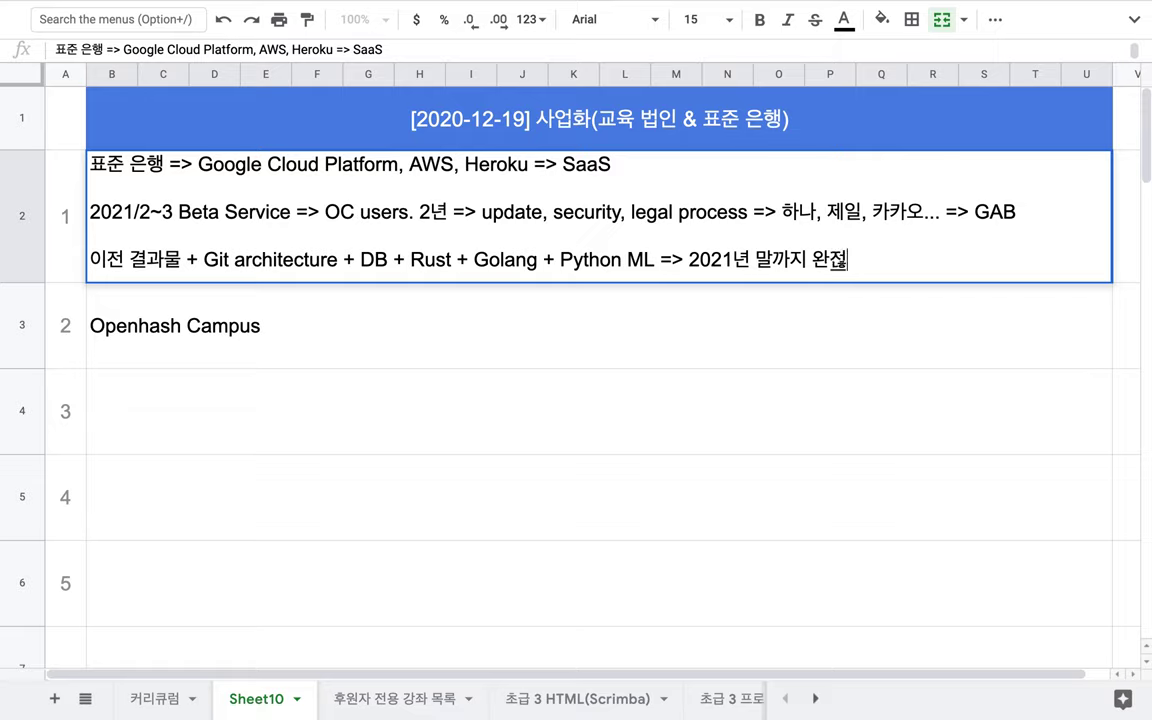
text(ㄴ 시스템 )
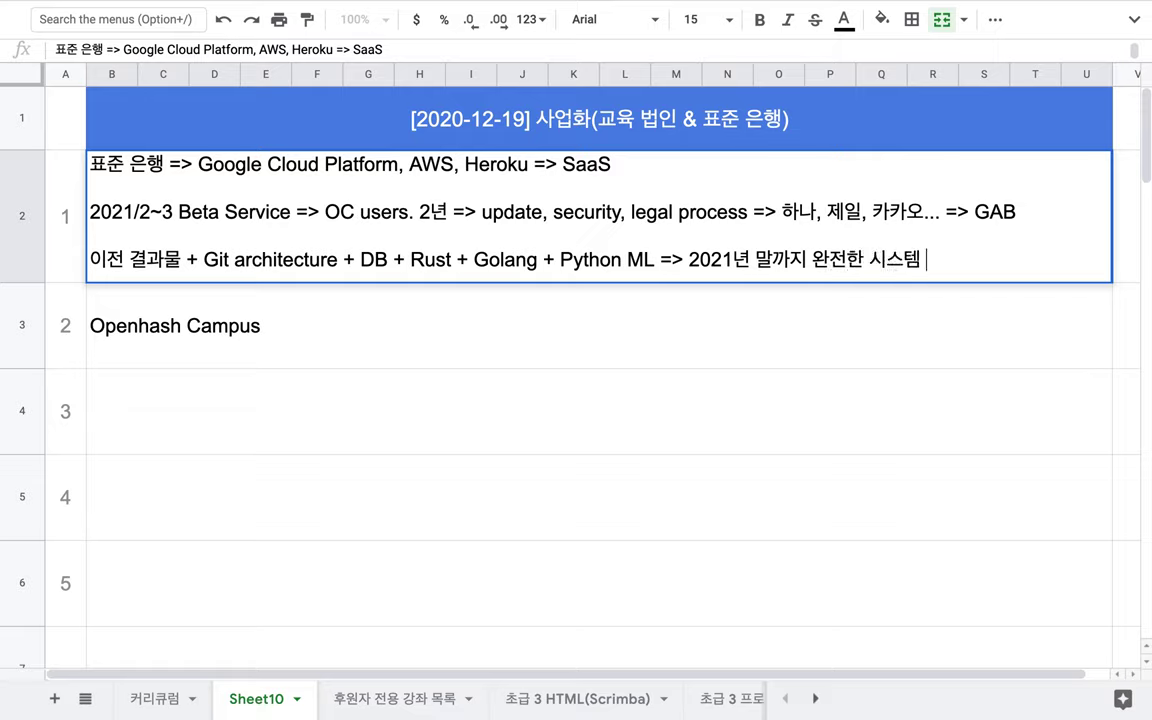
text(V1.0)
click(543, 318)
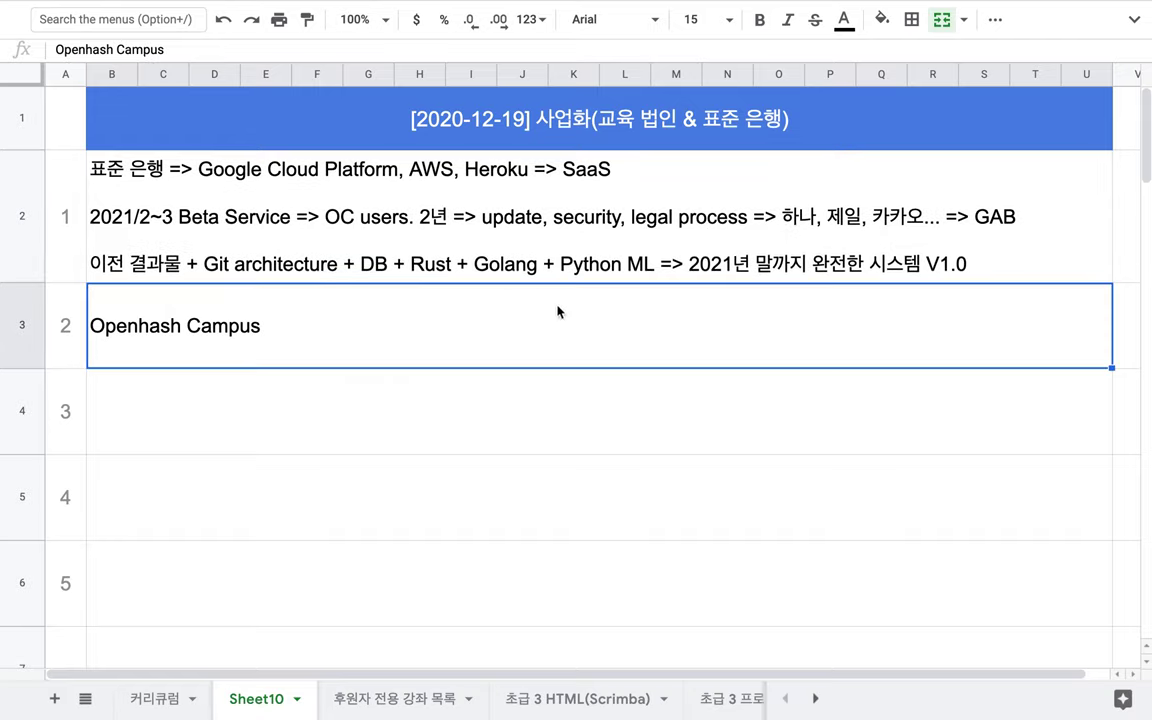
drag(34, 281, 34, 337)
triple_click(330, 254)
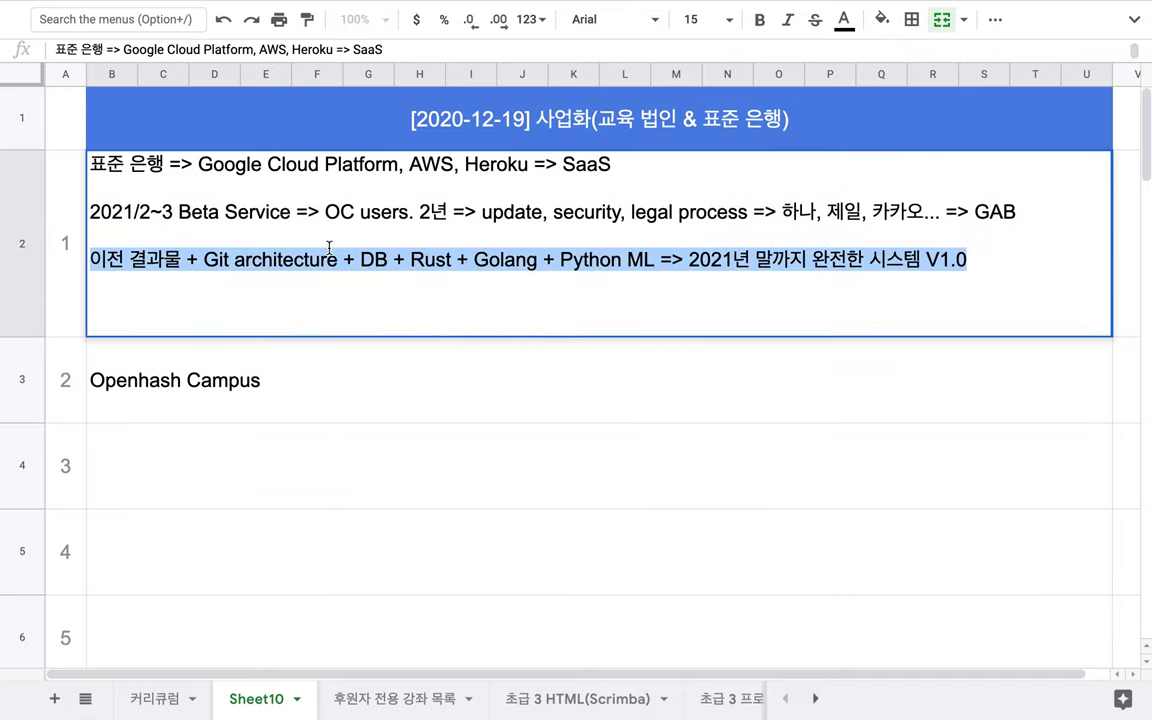
drag(168, 164, 76, 175)
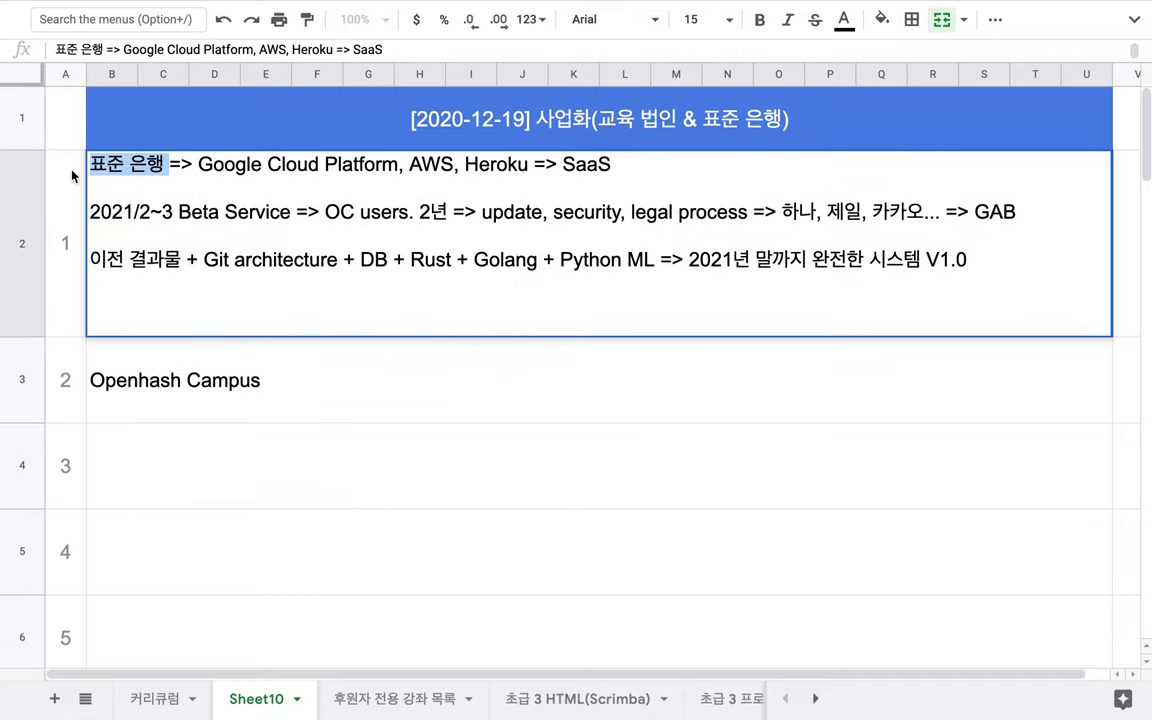
click(367, 232)
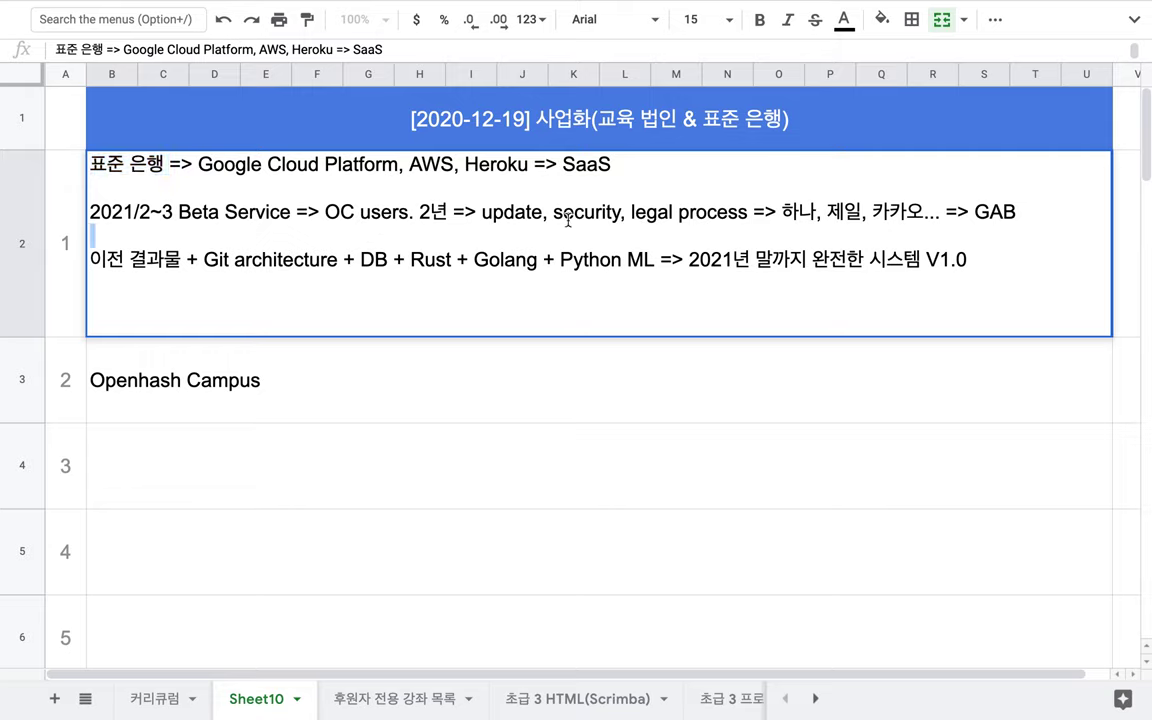
double_click(693, 211)
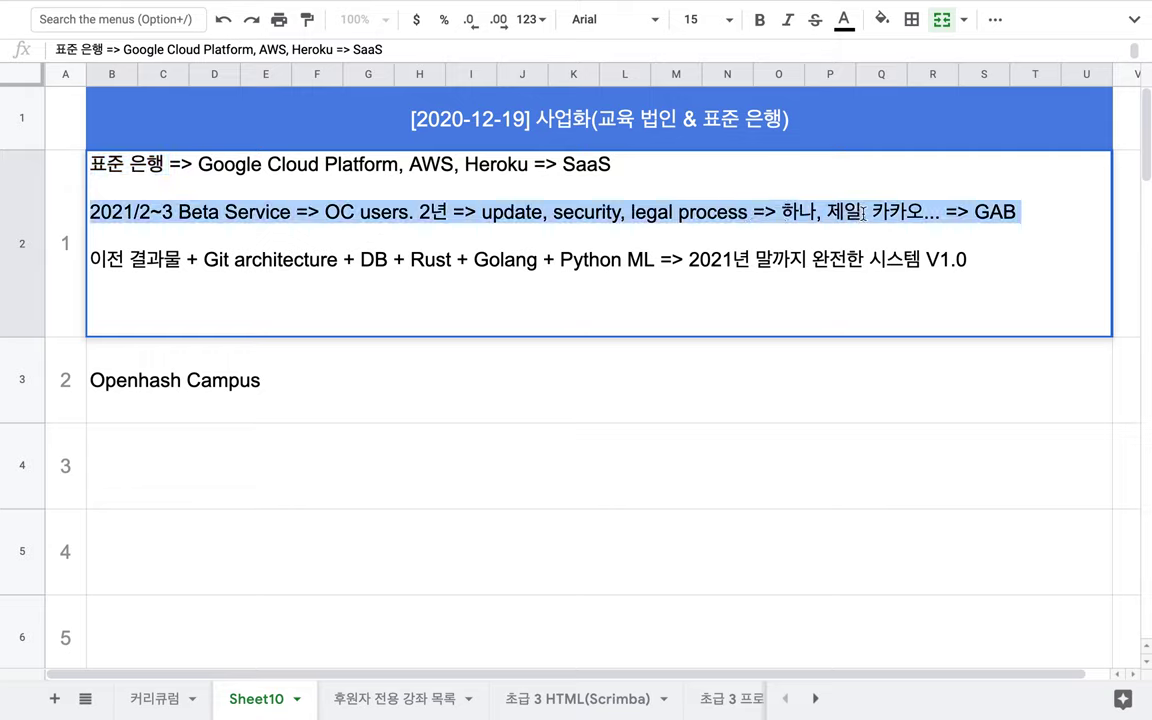
click(782, 287)
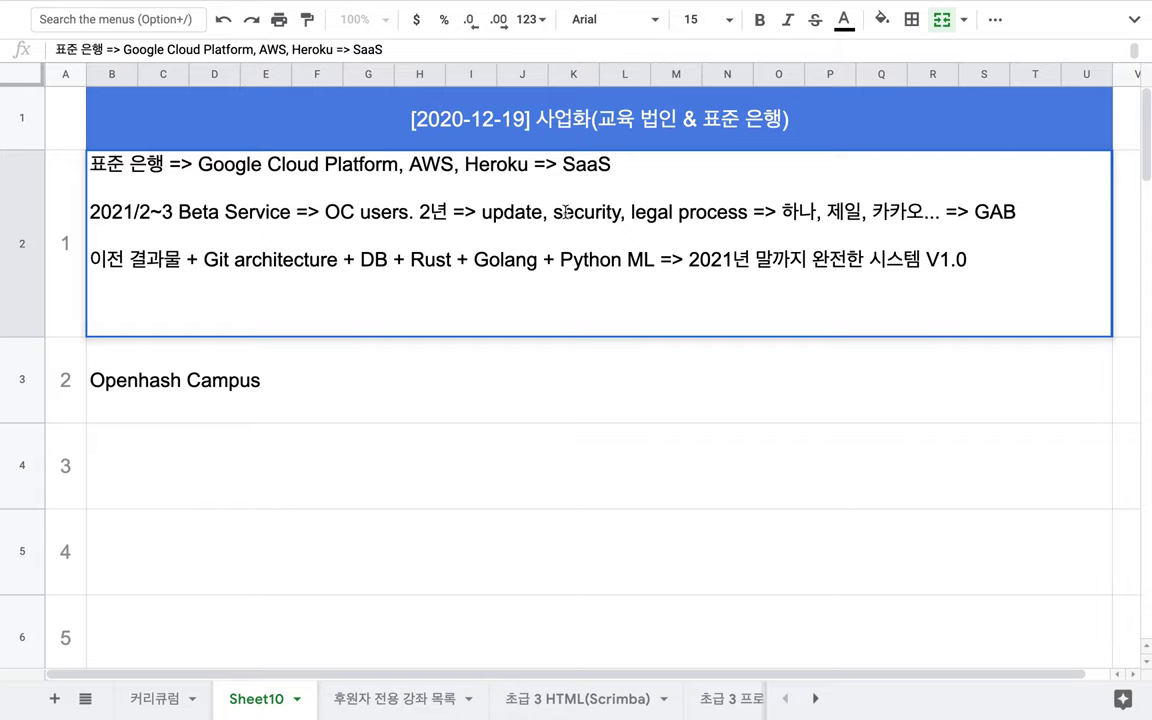
Step: Insert "+ 표준 화폐" right after "표준 은행" in the first line of item 1
click(166, 164)
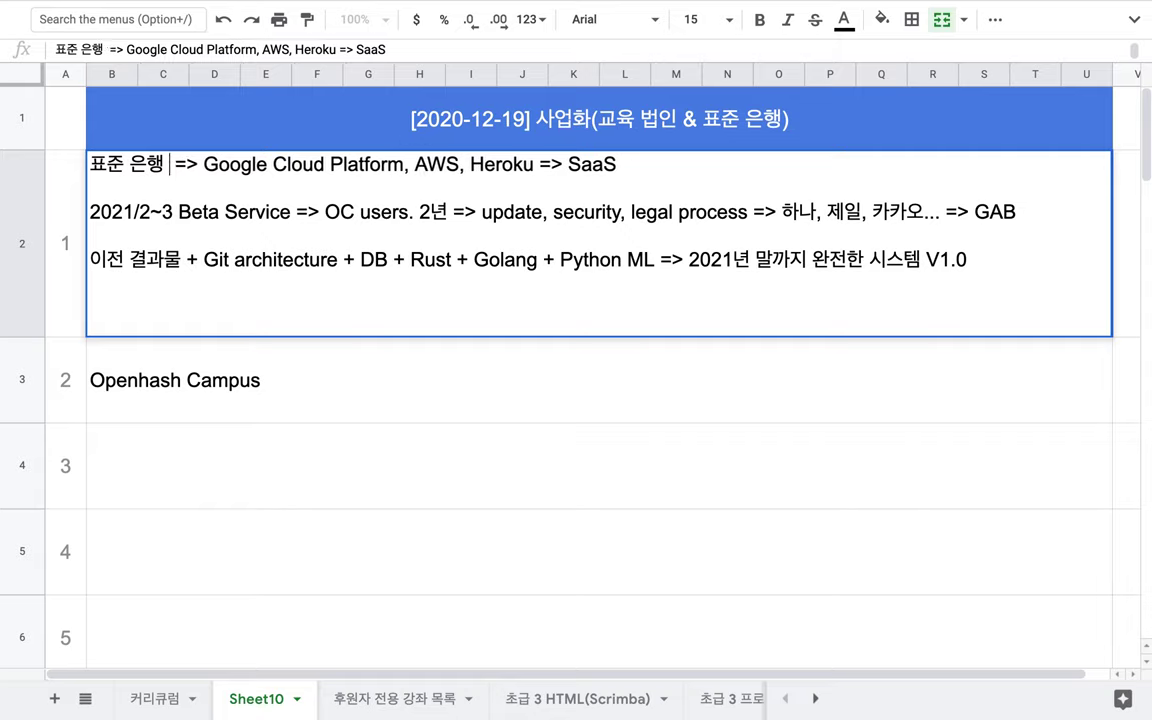
text(+ vy)
key(BackSpace)
key(BackSpace)
text(프)
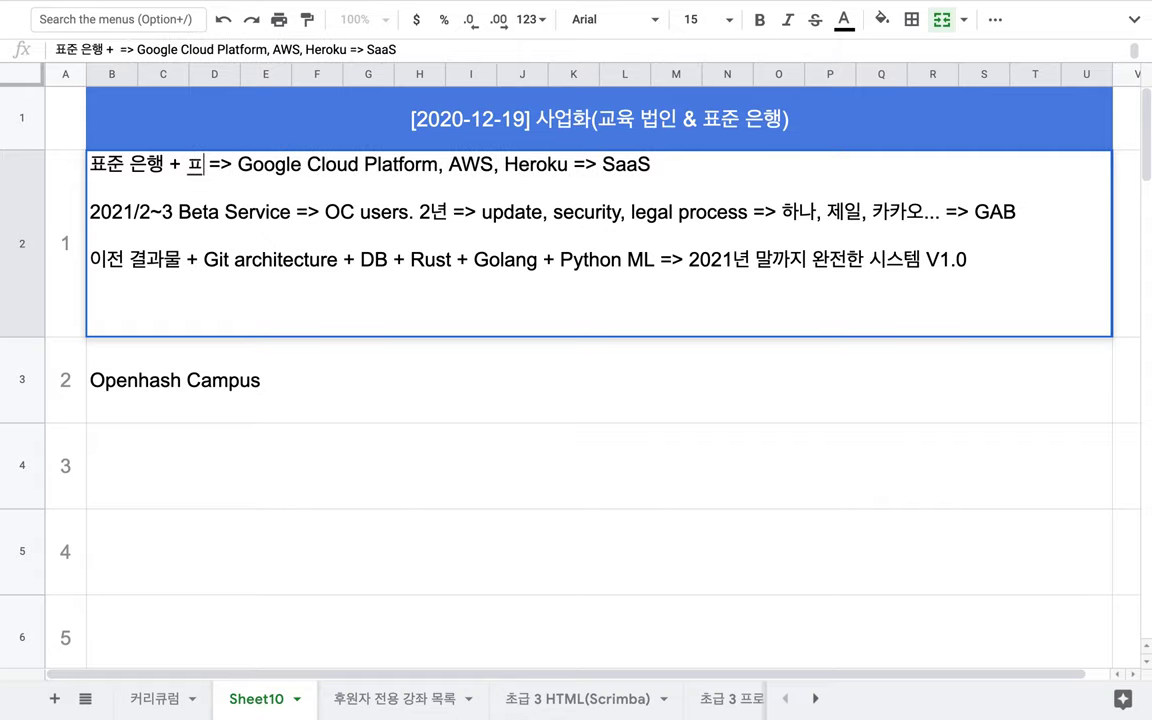
text(표준 화폐)
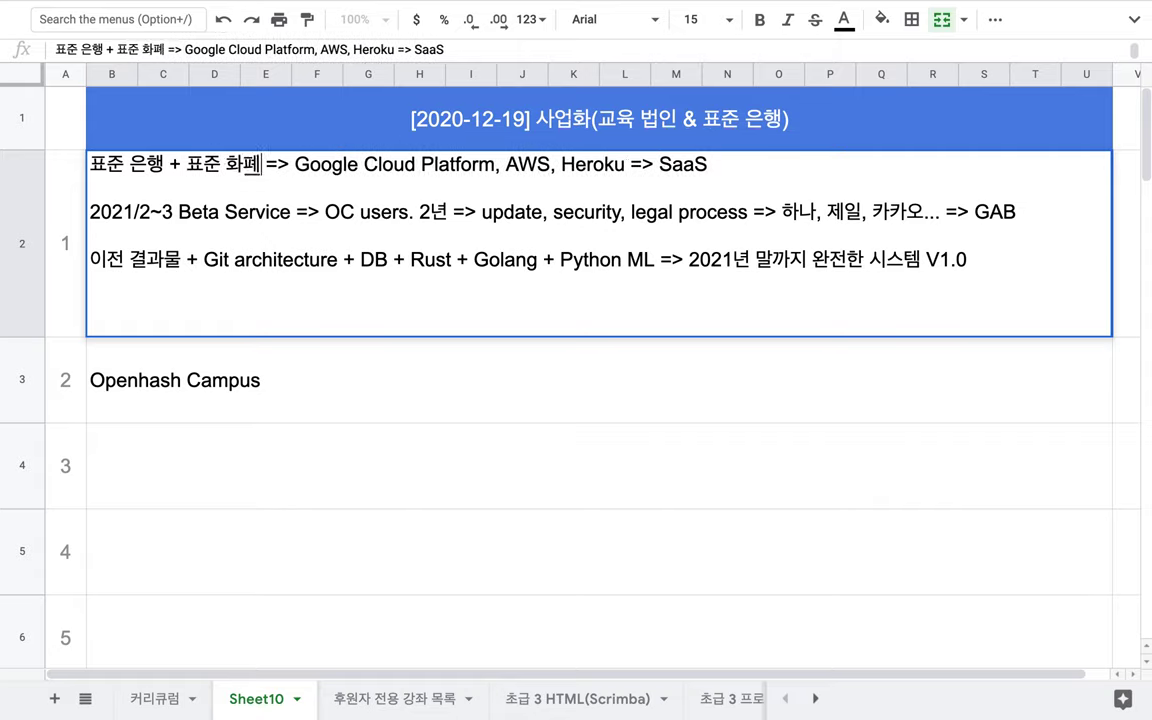
key(BackSpace)
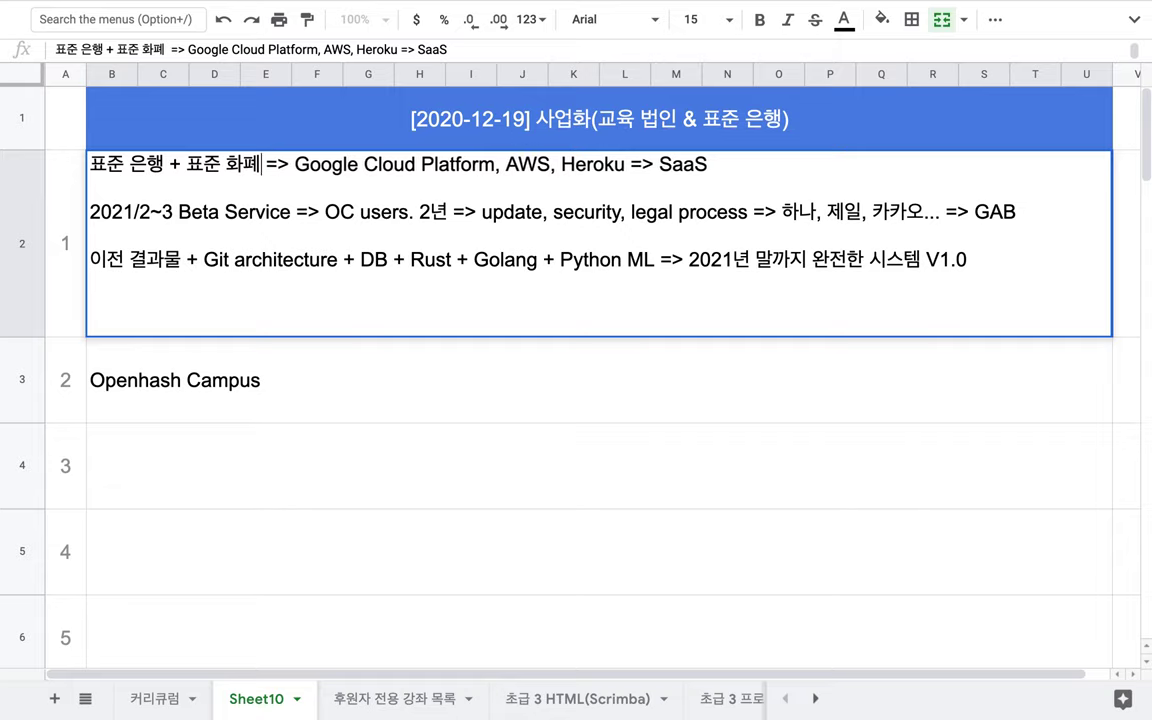
drag(186, 164, 270, 168)
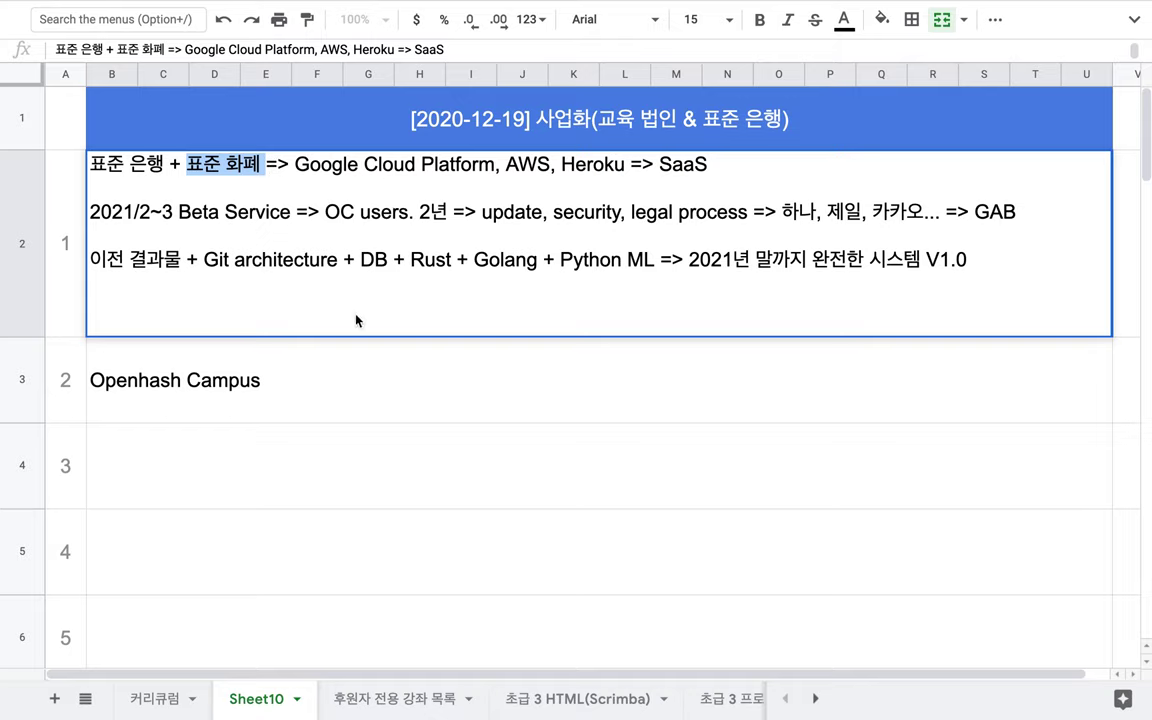
click(352, 360)
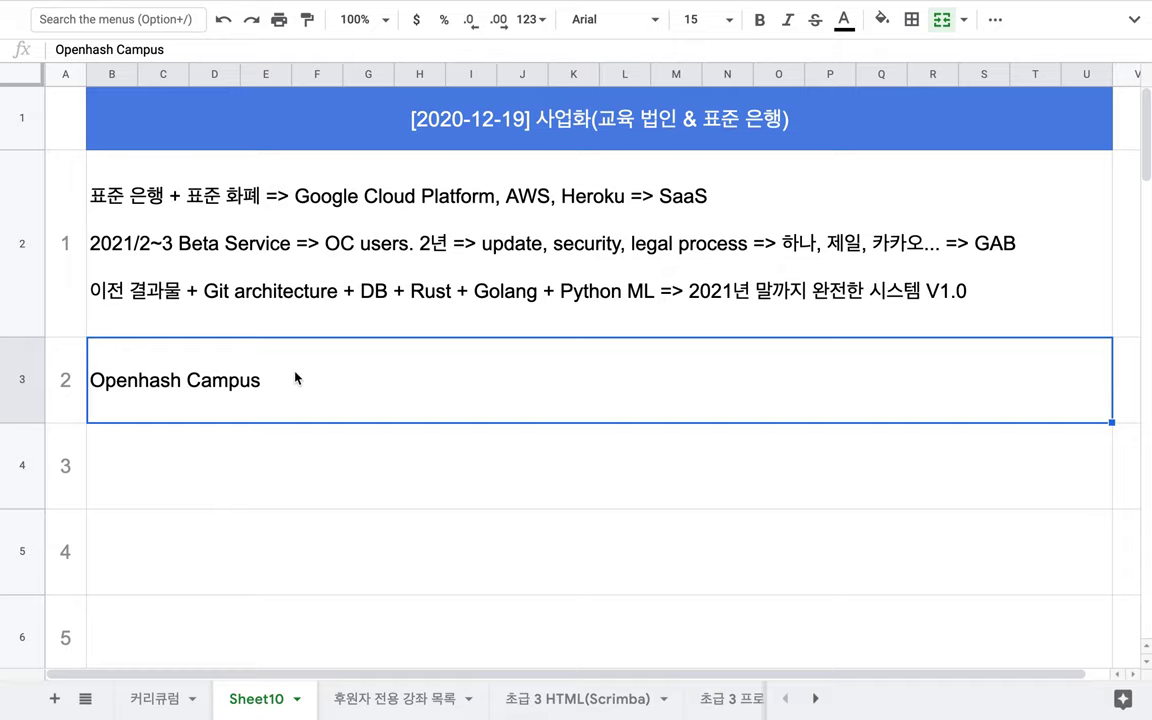
Step: Look through the course map in the 커리큘럼 sheet, from the beginner down to the 중등 1 courses, and return to Sheet10
double_click(295, 378)
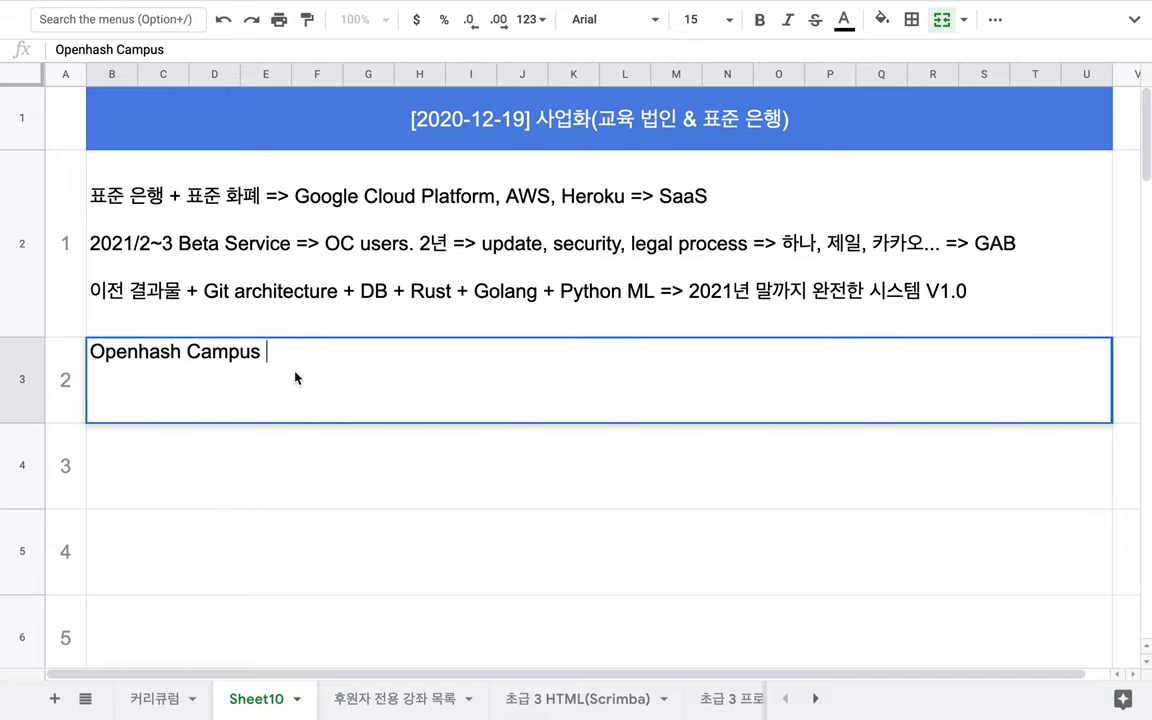
click(159, 698)
scroll(535, 453, down, 3)
scroll(535, 453, down, 20)
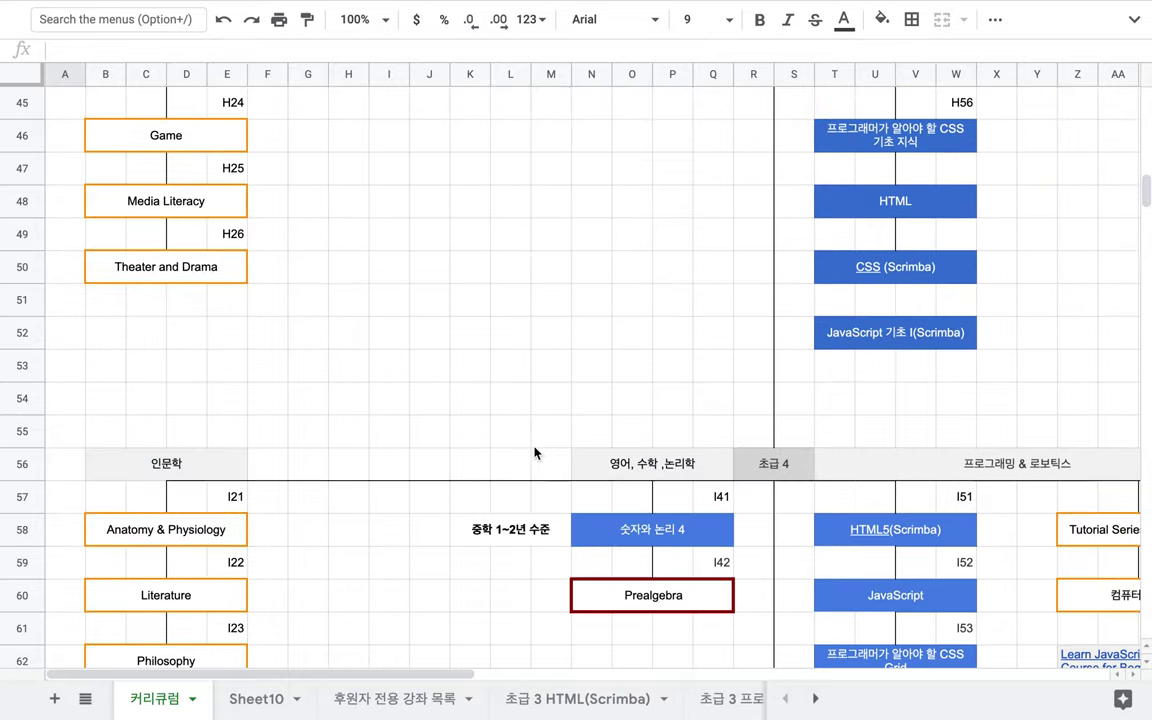
scroll(535, 453, down, 2)
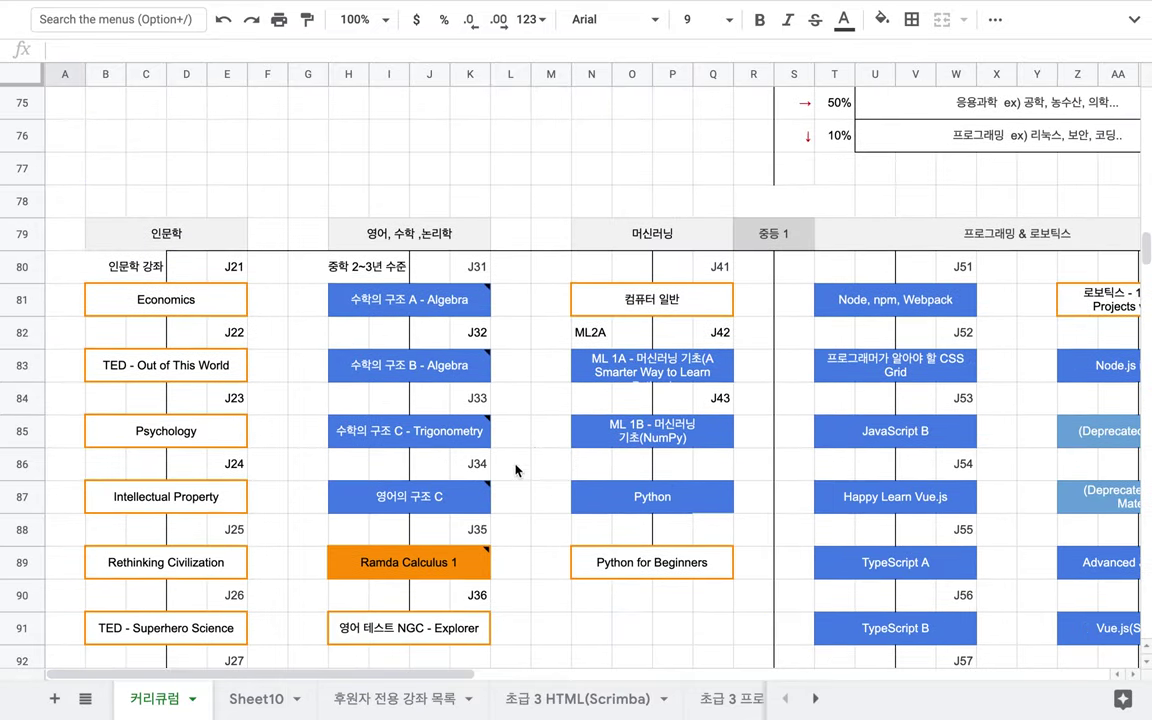
click(258, 696)
Step: Extend the "Openhash Campus" line in item 2 with "= Contents + ITS(ML)"
double_click(375, 401)
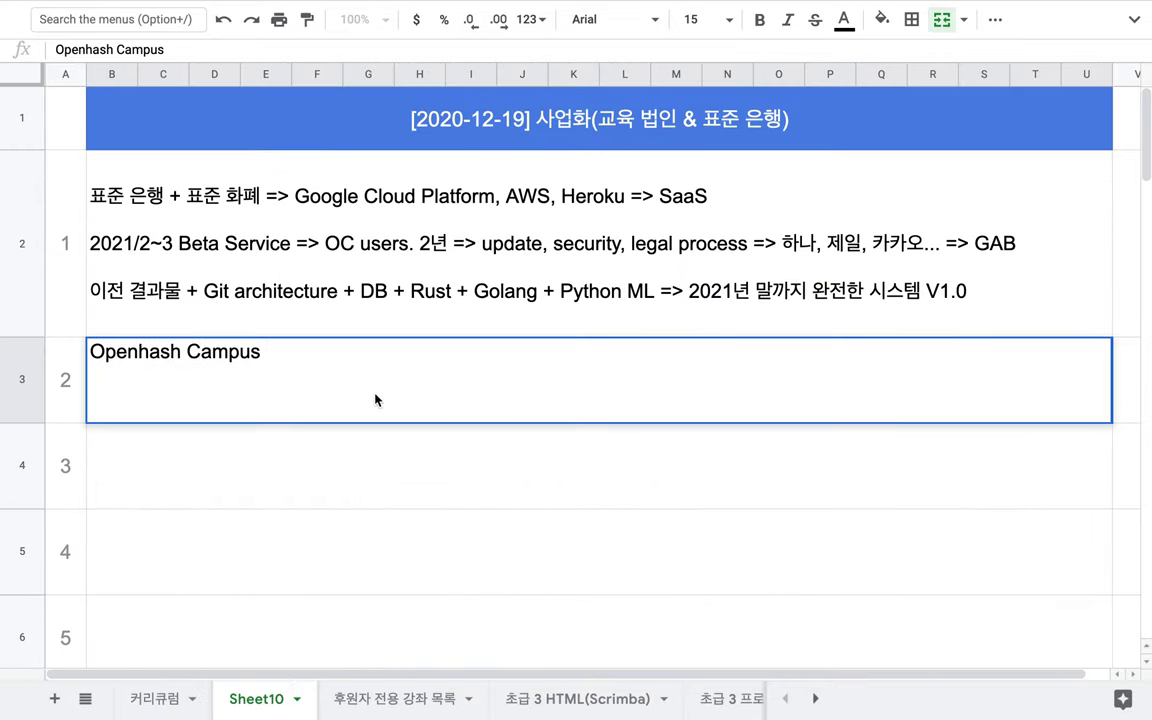
text(= Contenst + I)
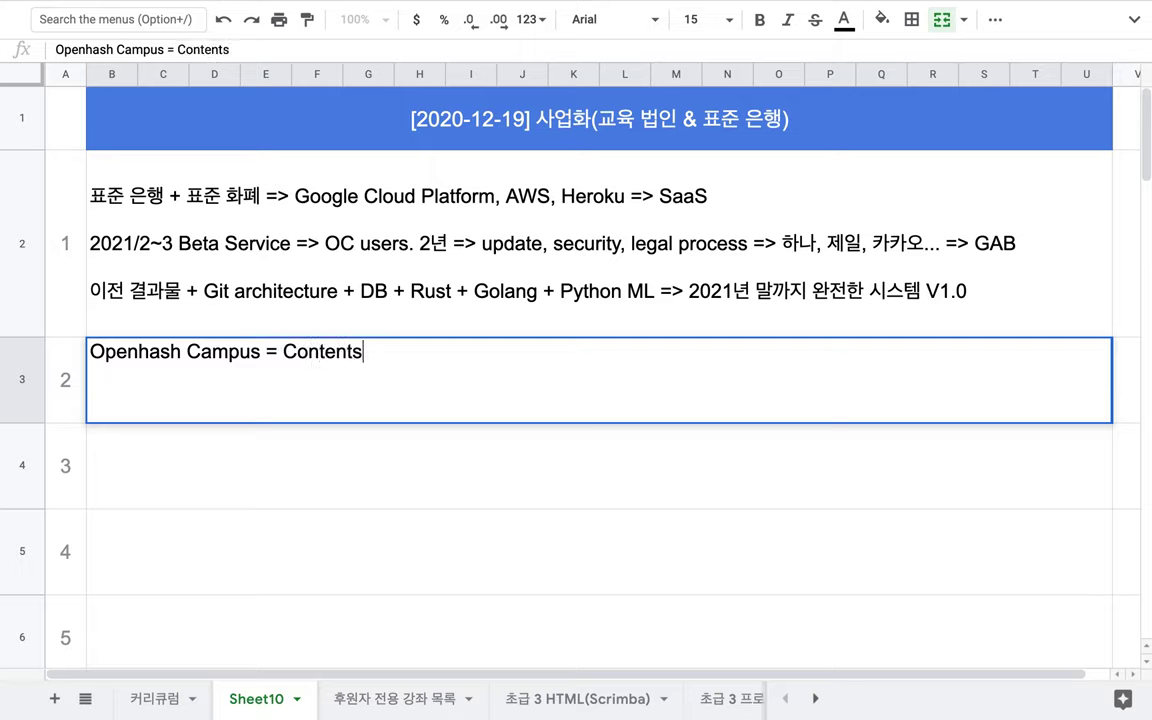
text(TS)
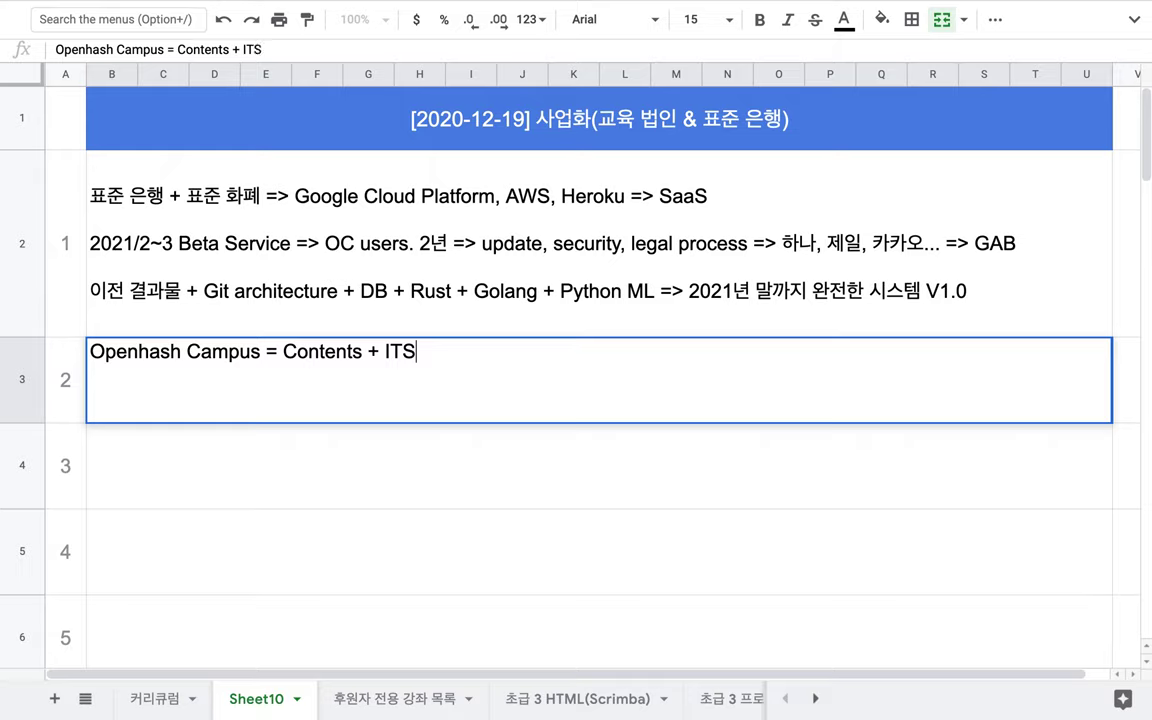
double_click(404, 352)
click(425, 352)
text((ML))
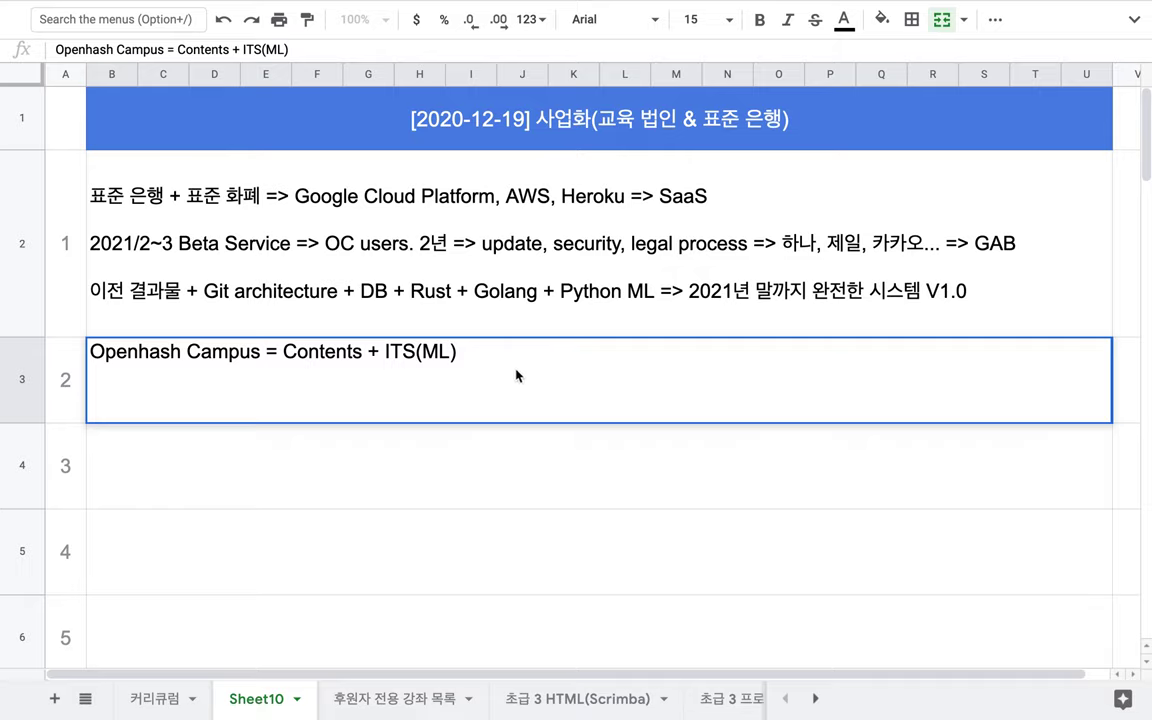
Step: Append the target date "=> 2021.2~3" to the Openhash Campus line
drag(283, 352, 459, 355)
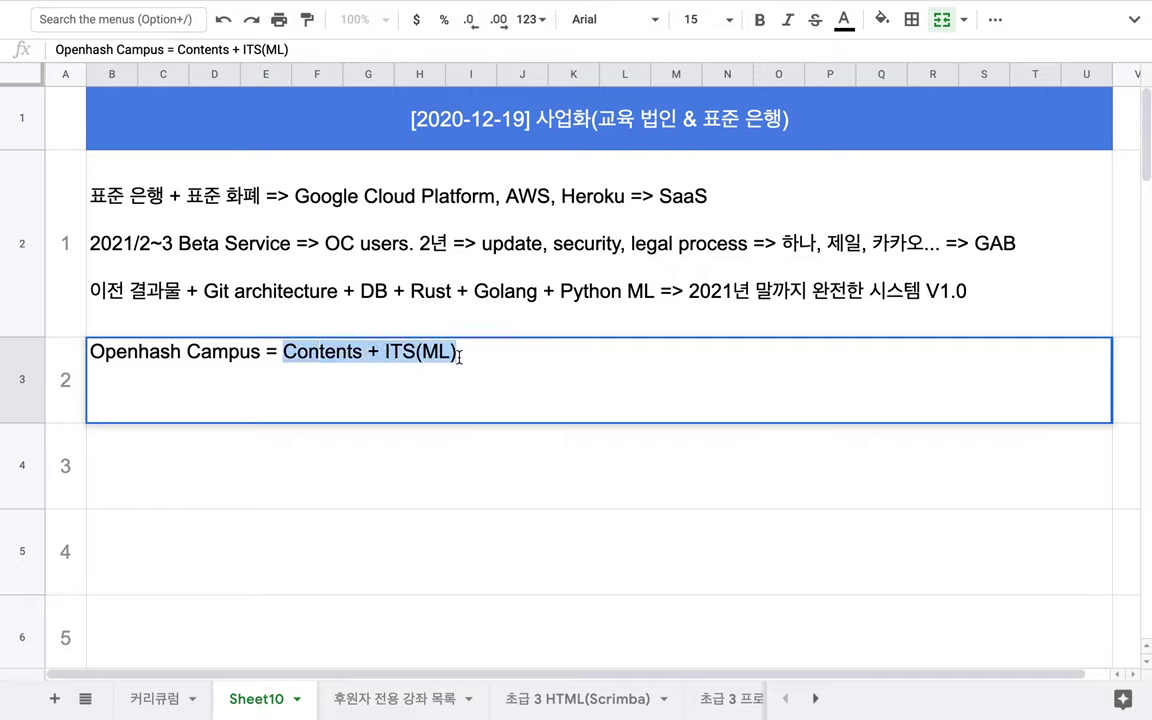
click(493, 355)
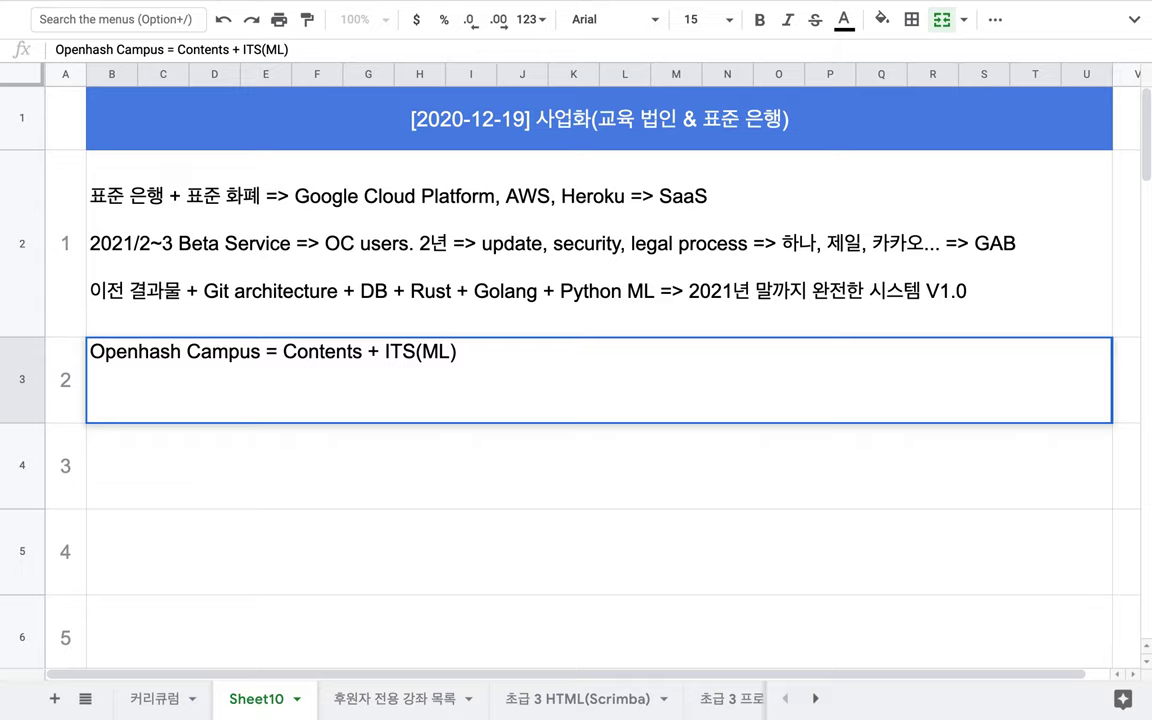
text(=> 2021)
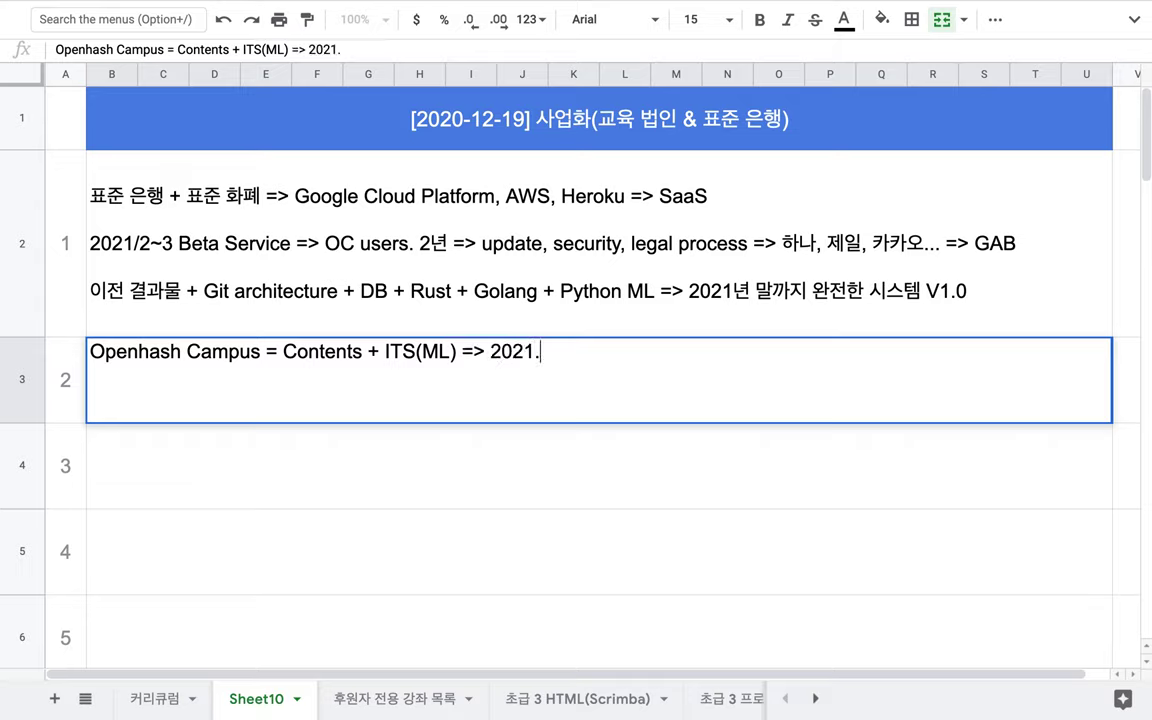
text(.2/3)
click(559, 352)
key(BackSpace)
text(~3)
click(592, 350)
triple_click(555, 350)
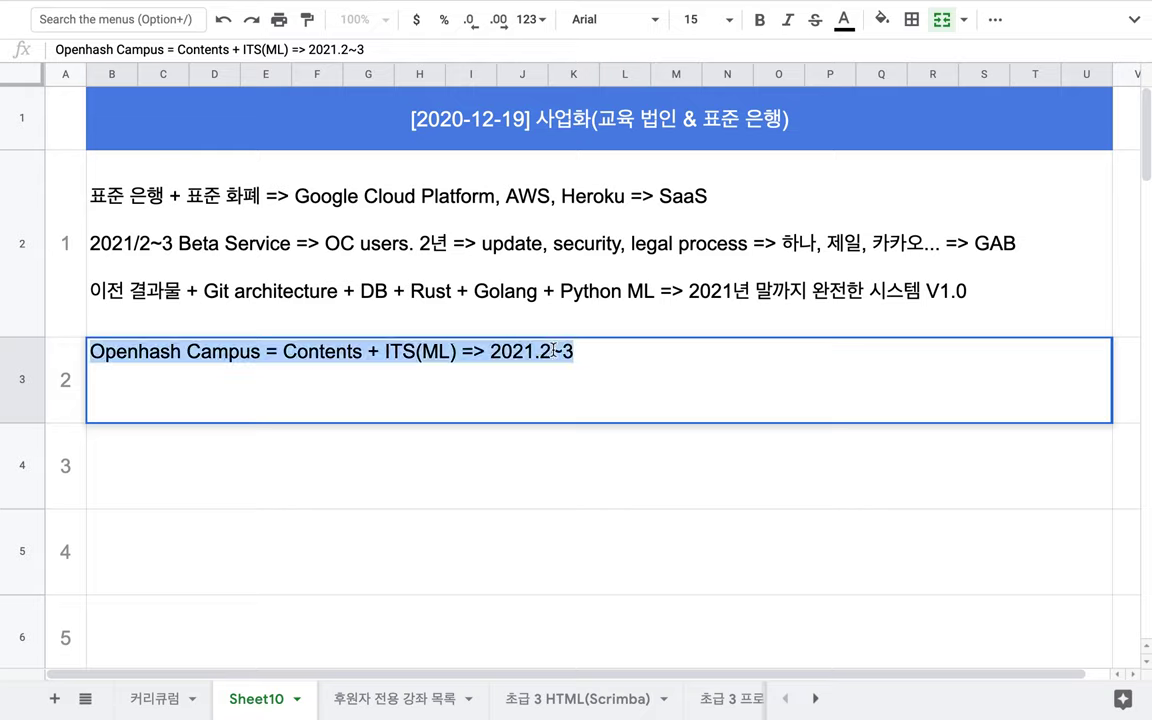
click(578, 352)
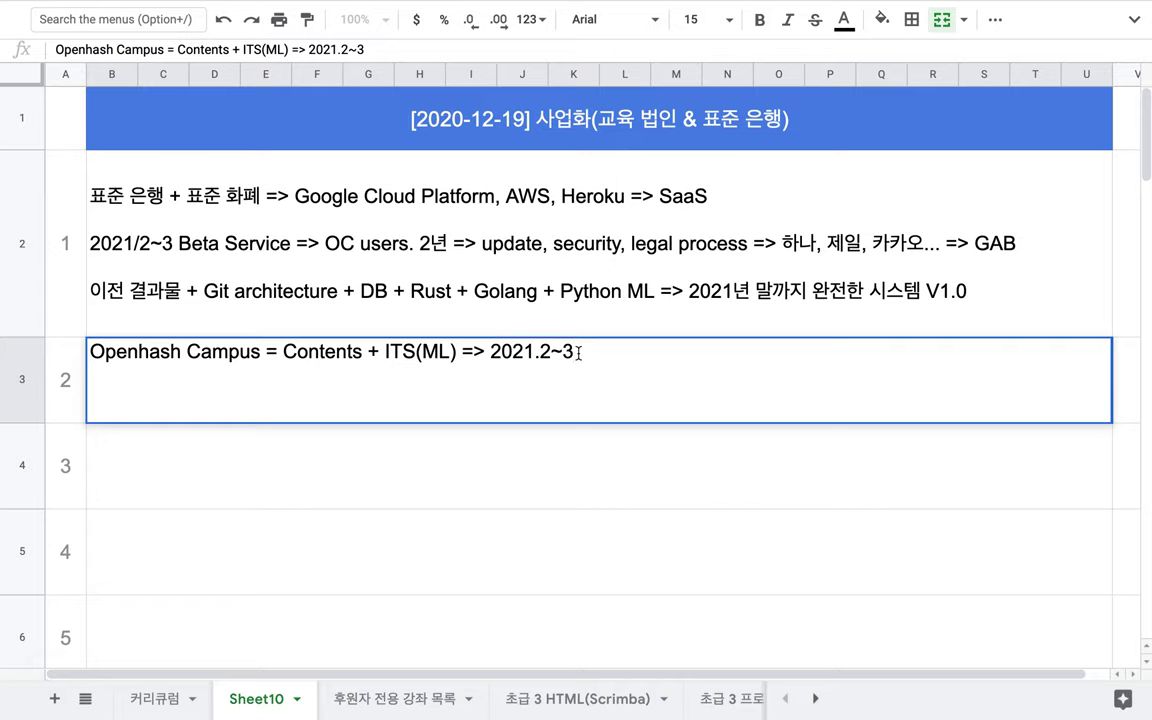
Step: Insert "+ 표준은행 등의 코딩 과정" after "ITS(ML)" in the Openhash Campus line
click(458, 351)
text(+  )
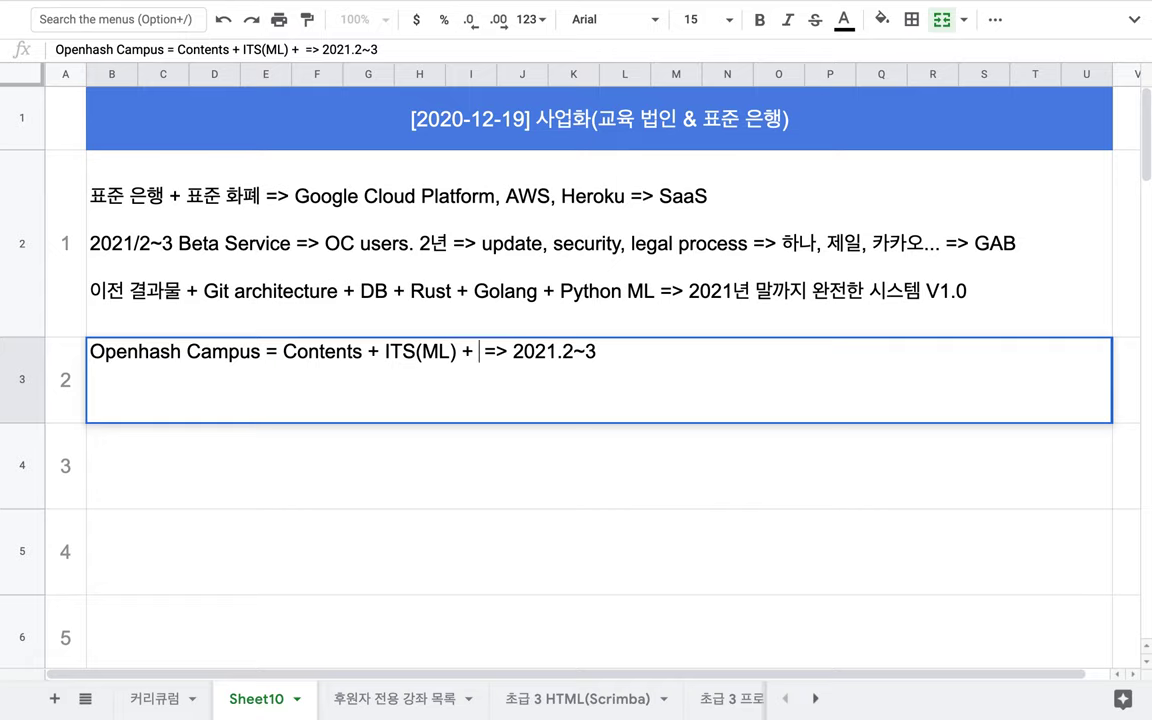
text(vy)
key(BackSpace)
key(BackSpace)
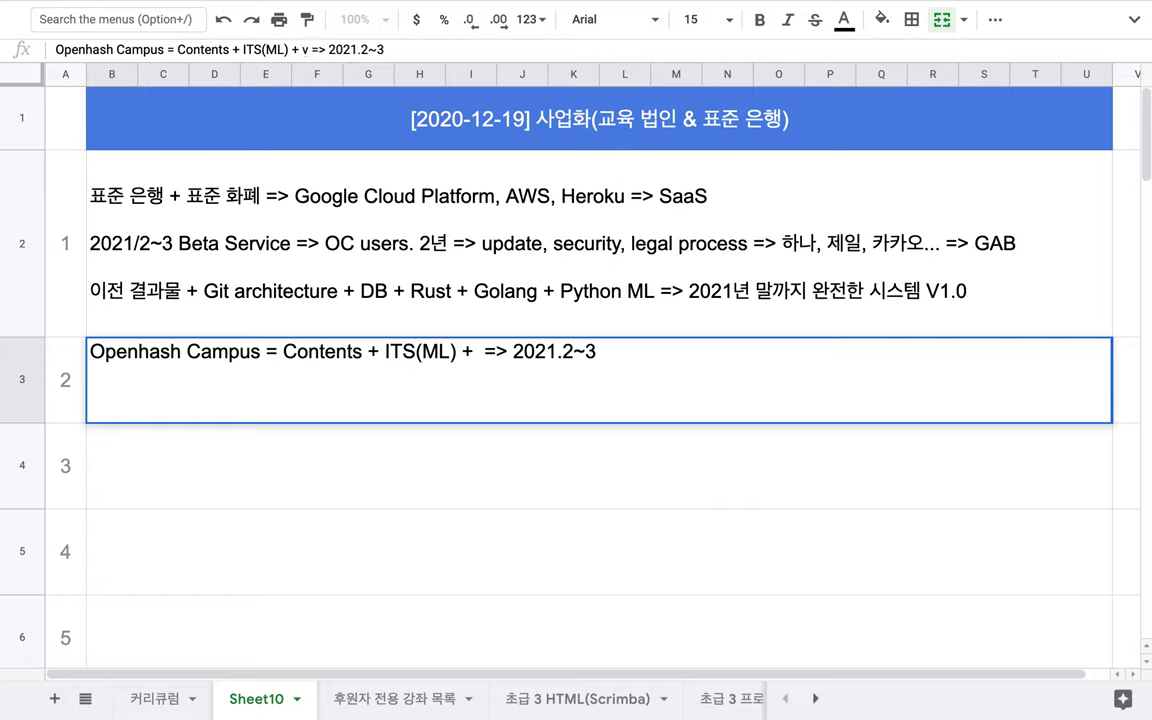
text(표준은행 등의)
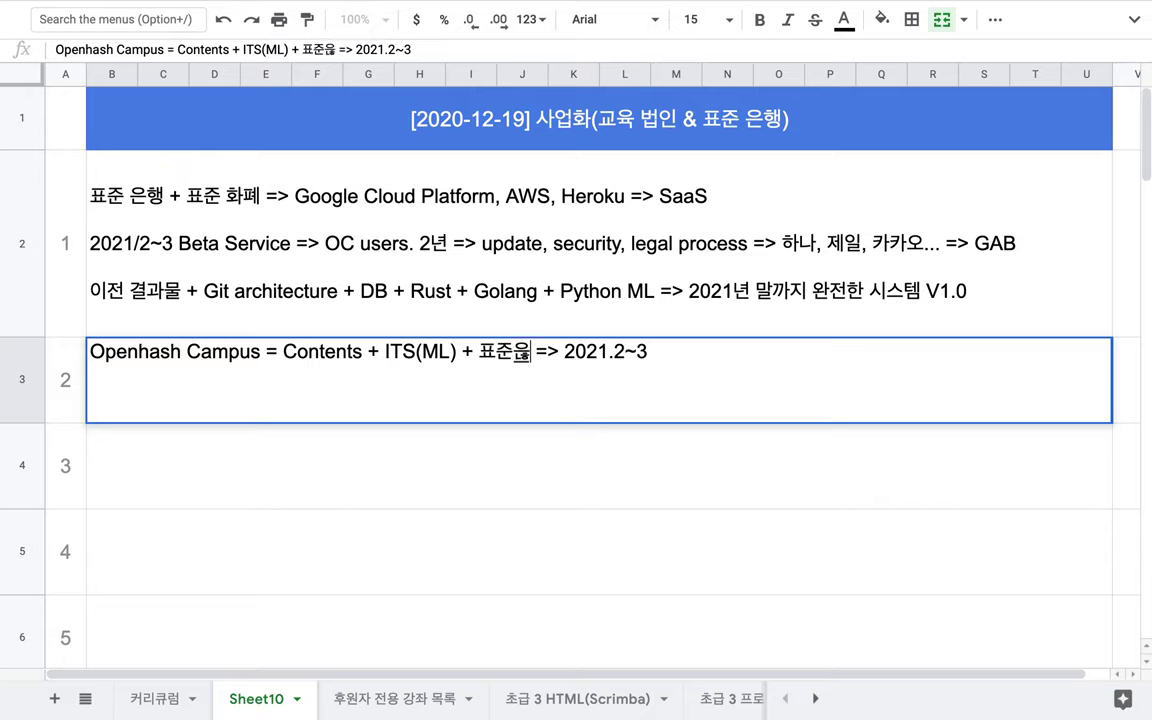
text( 코딩 과정)
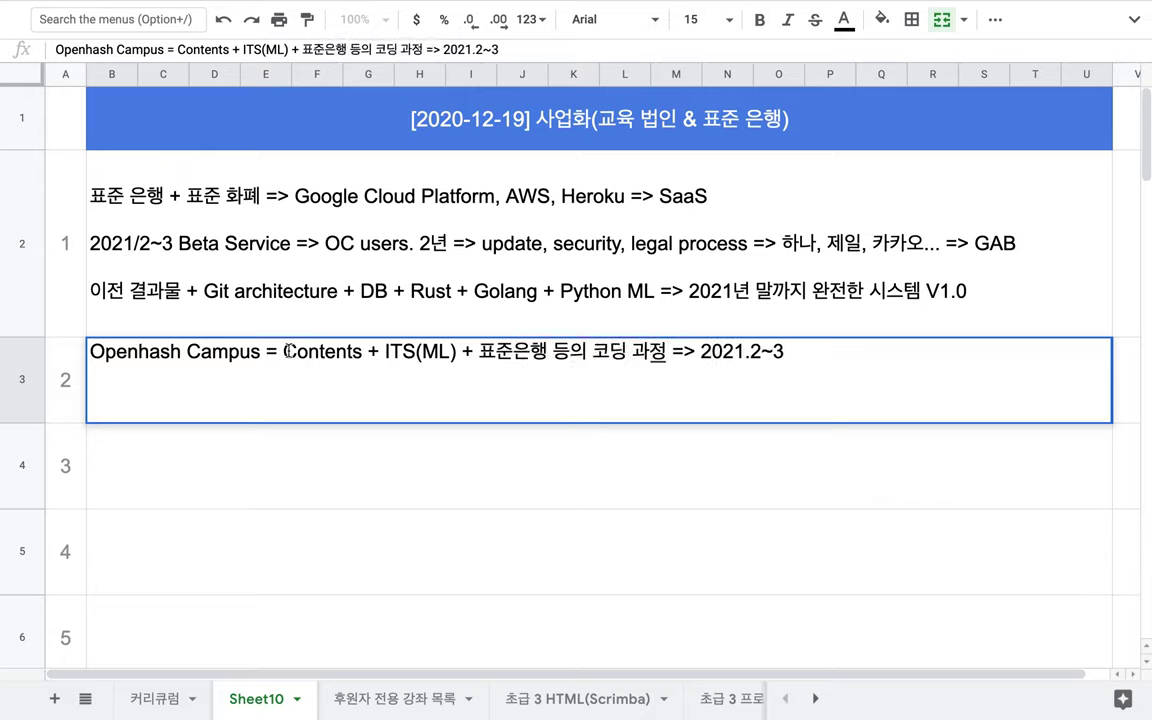
drag(285, 352, 670, 357)
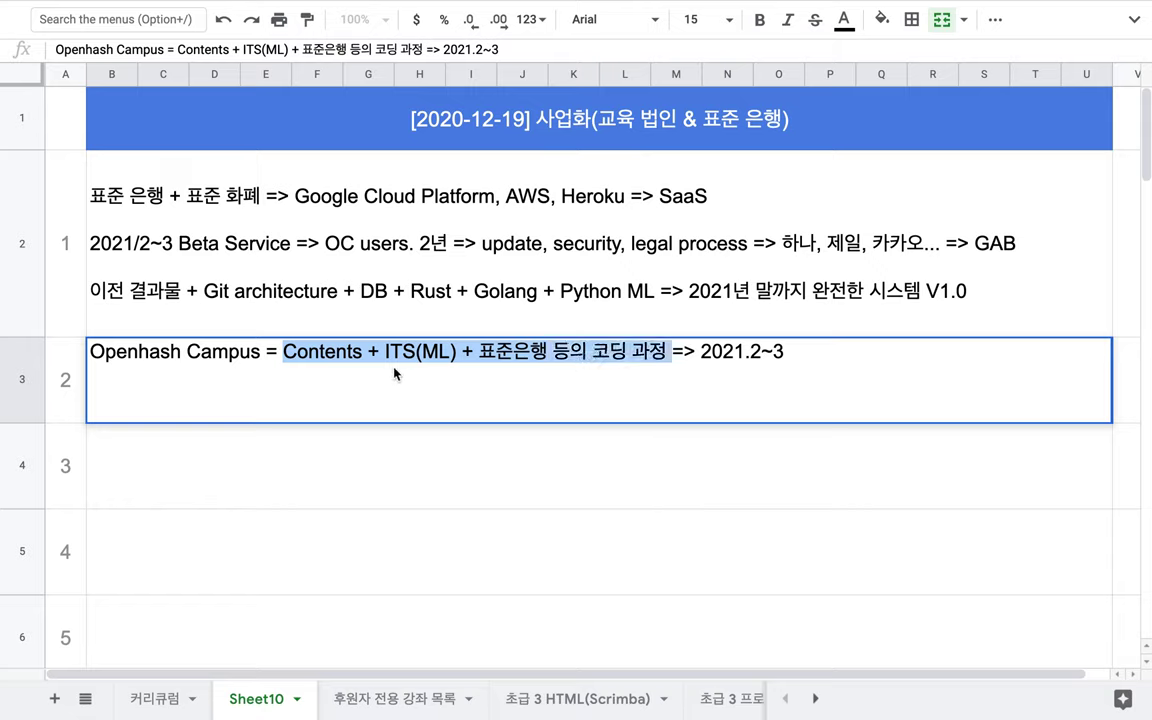
Step: Insert "(1)" before "Contents" and "(영어, 수학, 코딩...)" directly after it in the Openhash Campus line
click(284, 351)
text((1) Contents)
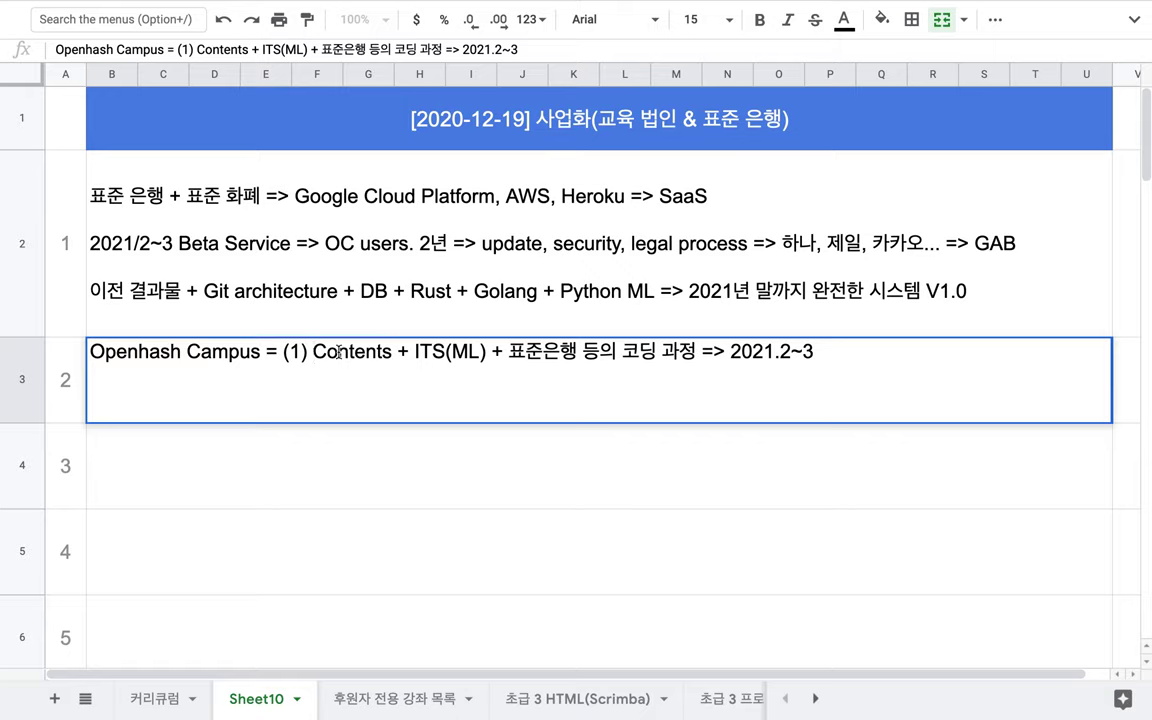
text((ddu)
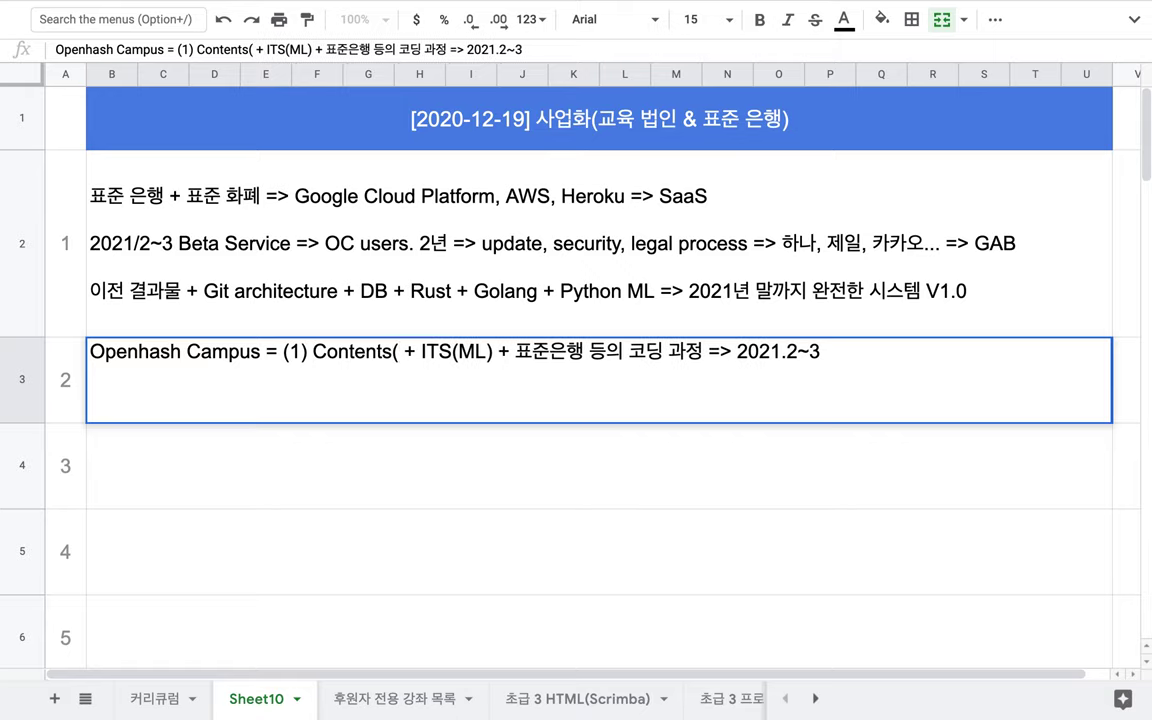
key(BackSpace)
key(BackSpace)
key(BackSpace)
text(ㅇ여)
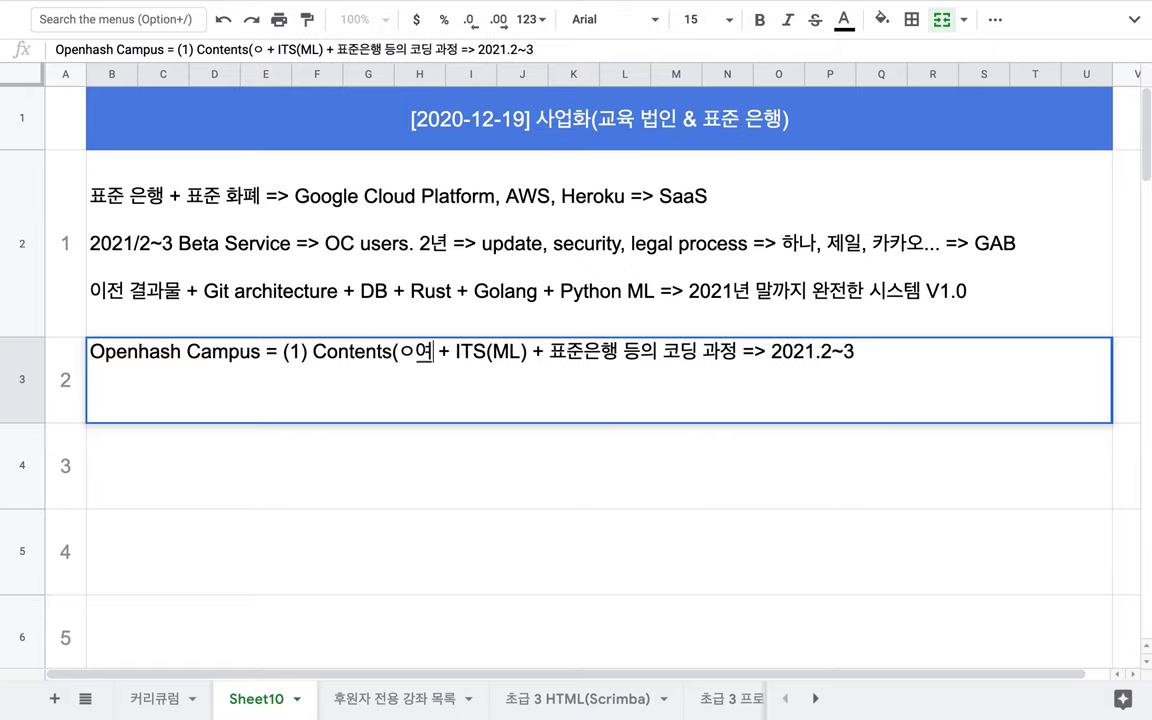
text(영어, 수학, )
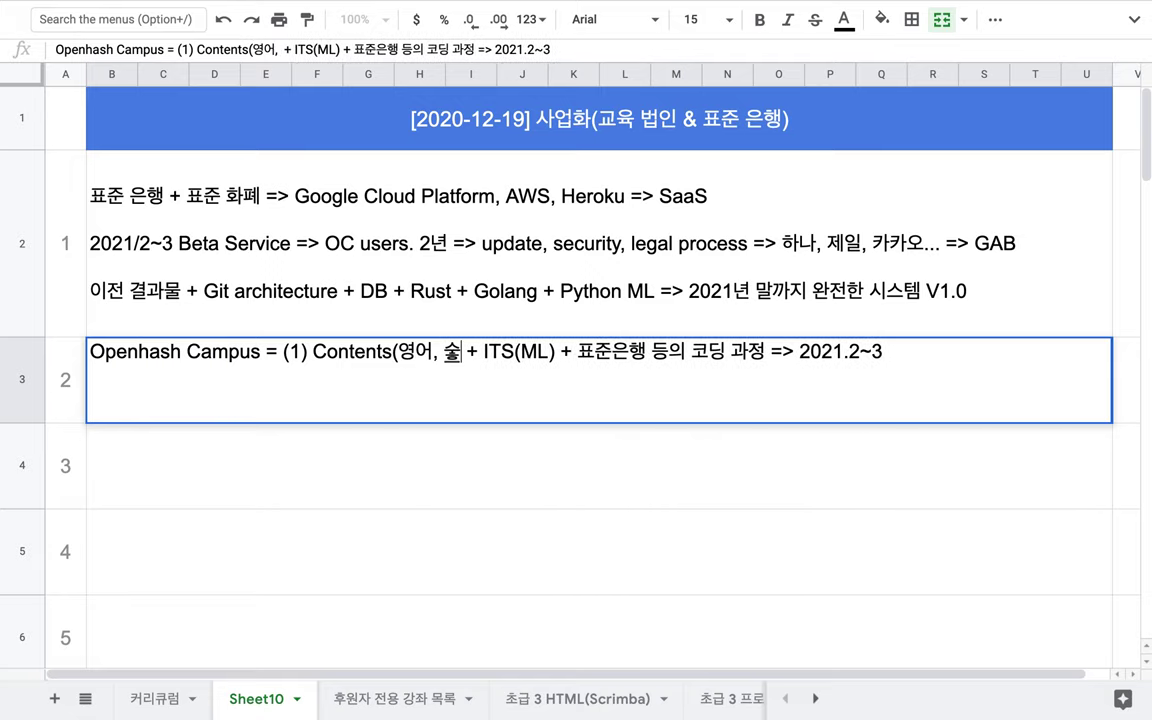
text(코딩...)
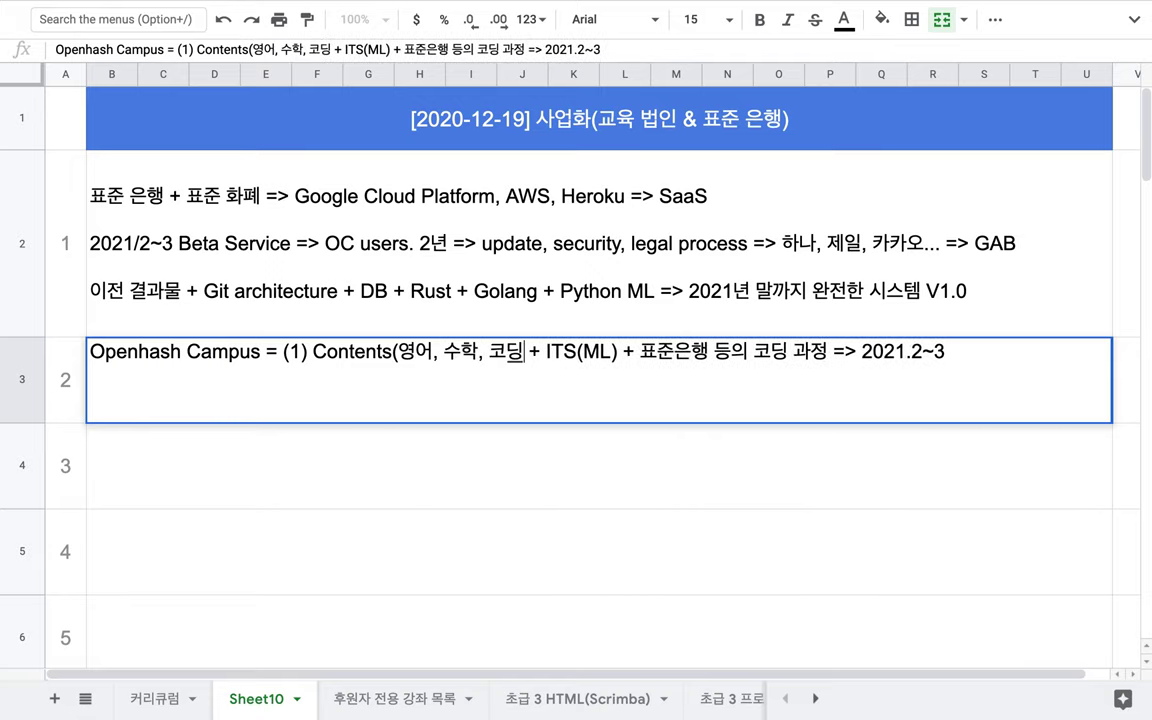
text())
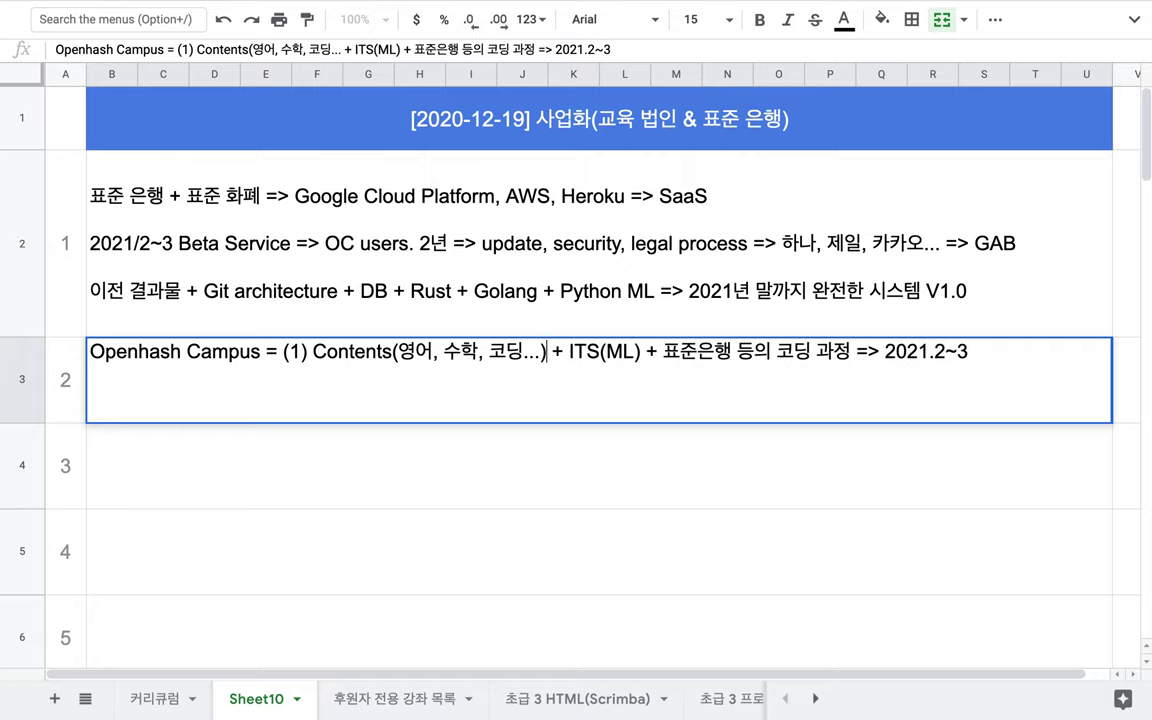
Step: Look through the 중등 1 and 중등 2 courses in the 커리큘럼 sheet and return to Sheet10
click(152, 698)
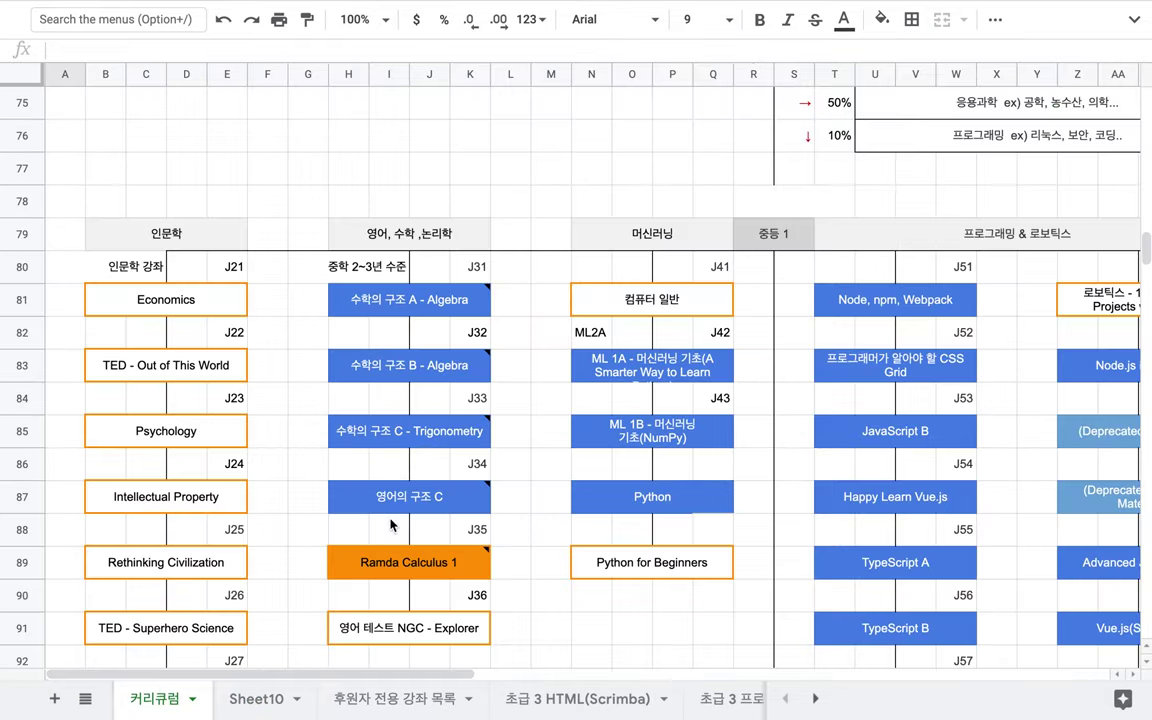
scroll(726, 469, down, 10)
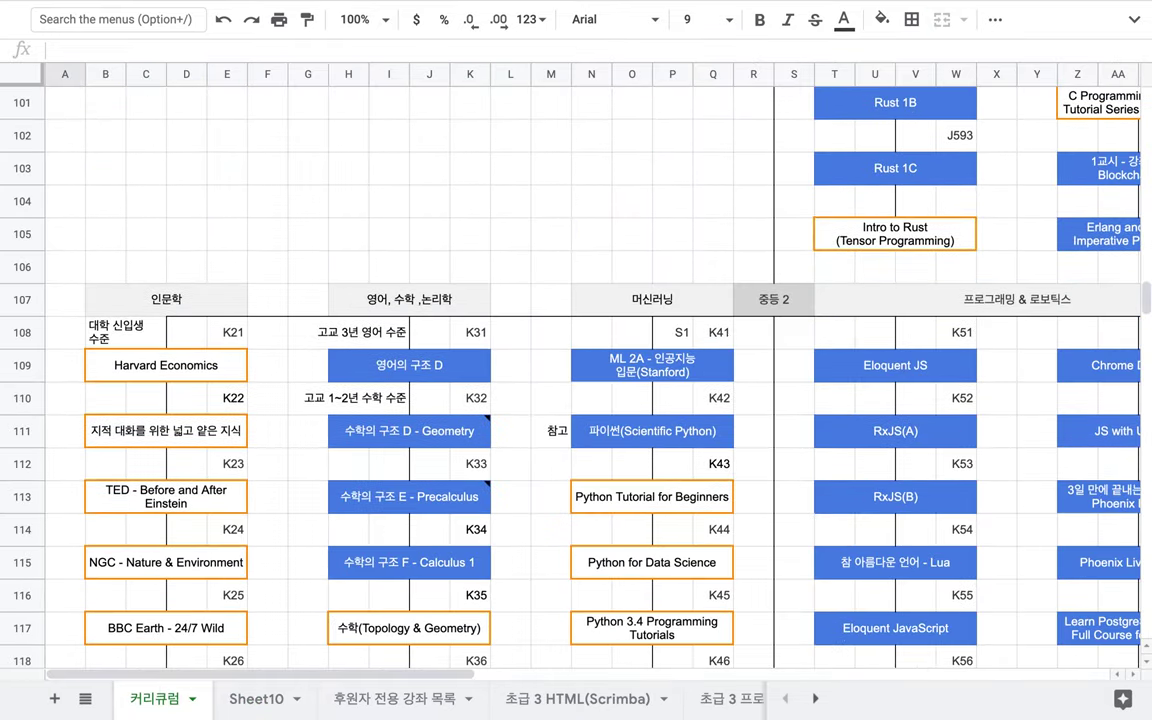
click(260, 700)
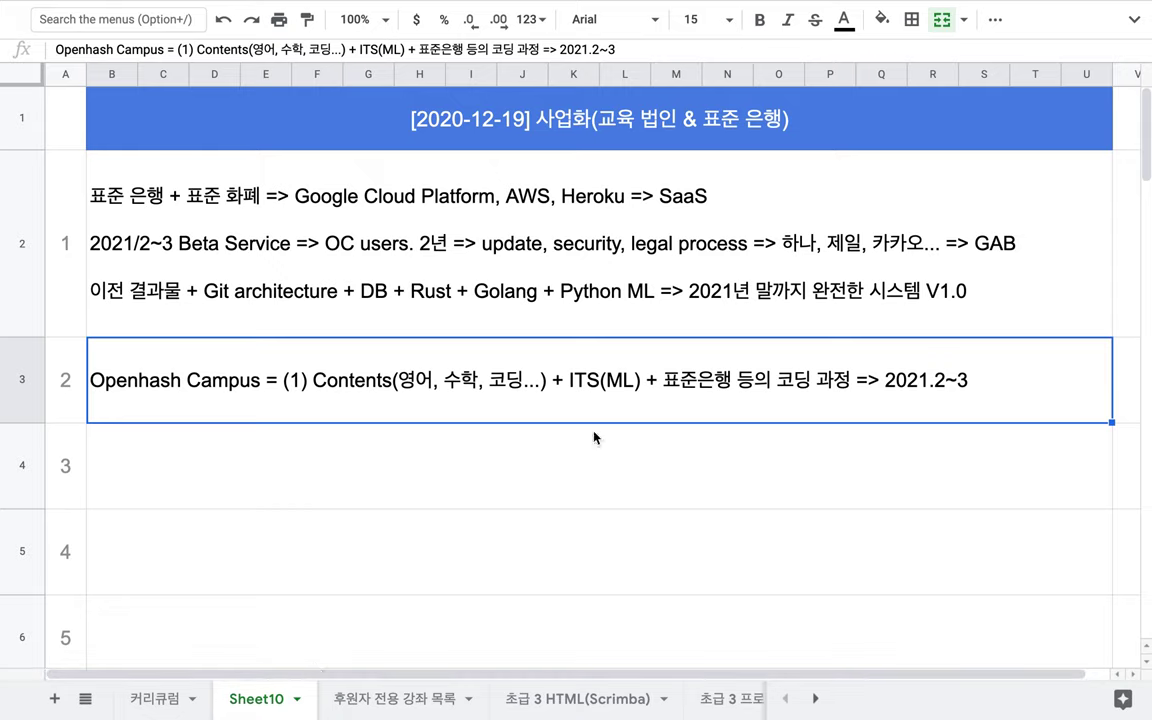
Step: Insert "=> 표준여권의 Extension" after "ML" inside the ITS parentheses of the Openhash Campus line
double_click(577, 382)
drag(569, 352, 637, 355)
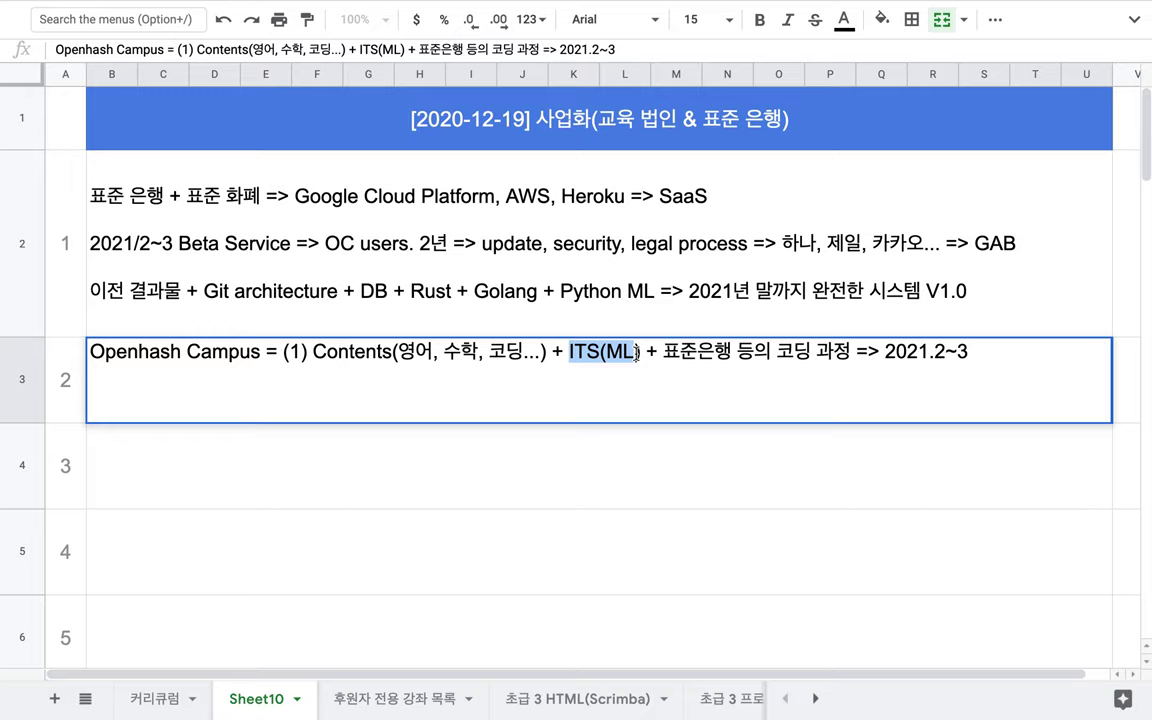
click(637, 355)
text(-)
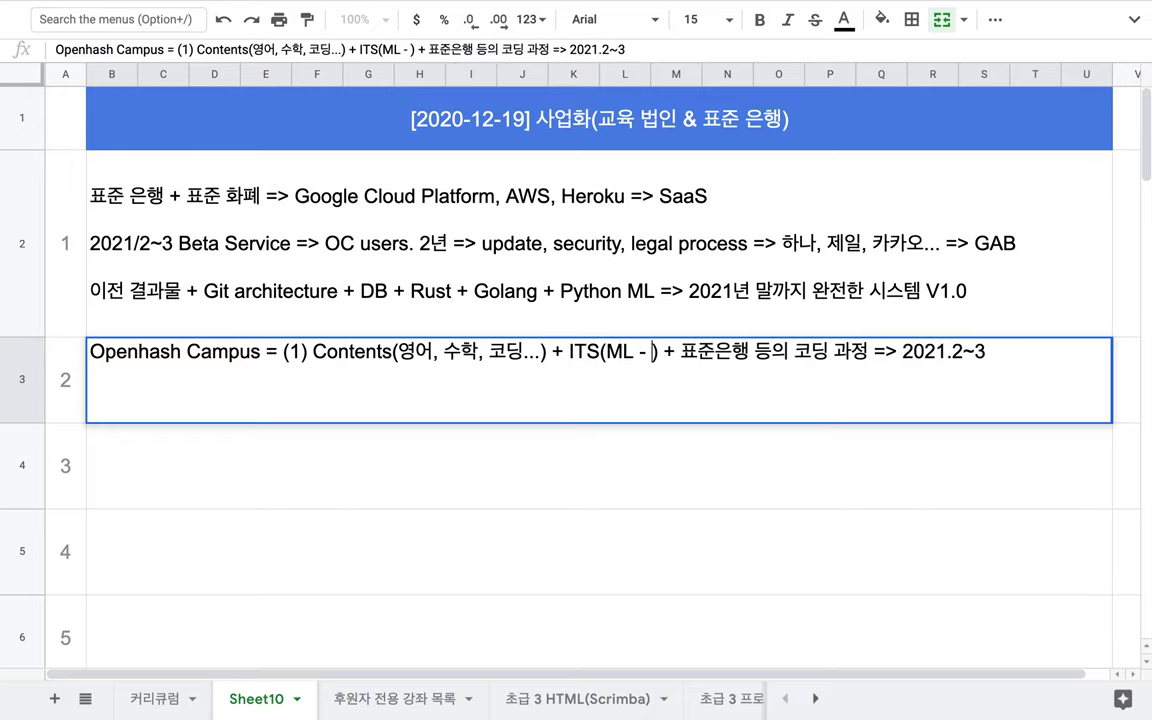
key(BackSpace)
key(BackSpace)
text(=> ㅂ)
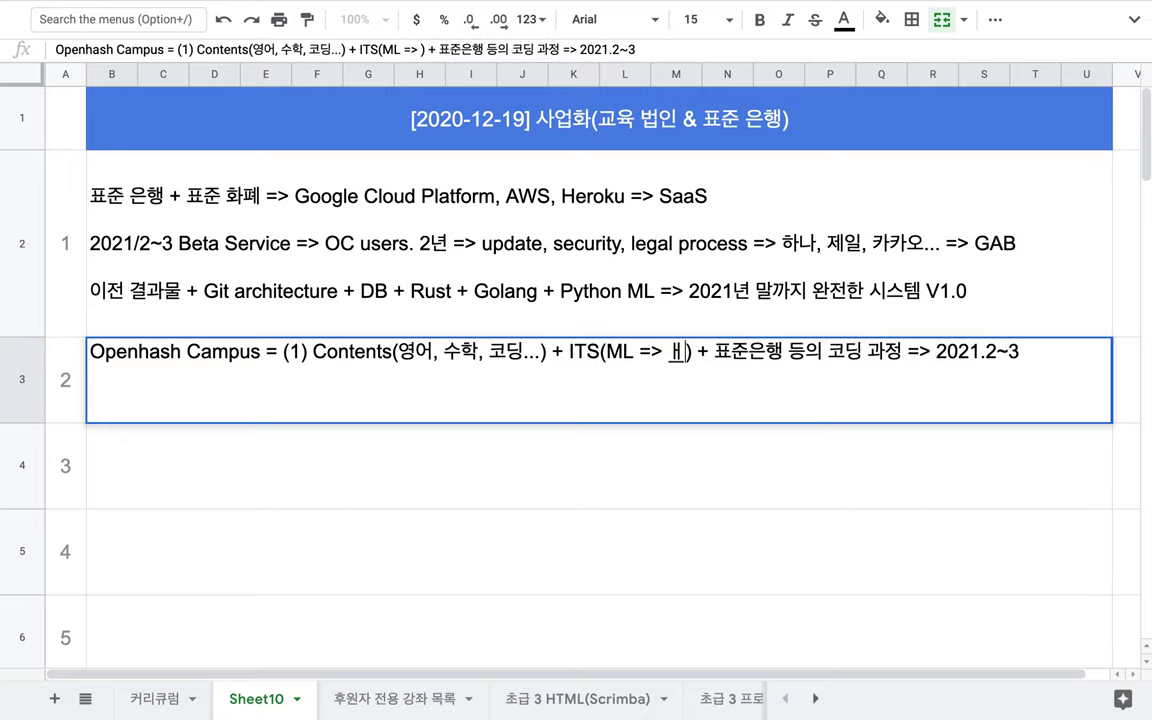
key(BackSpace)
text(표준여)
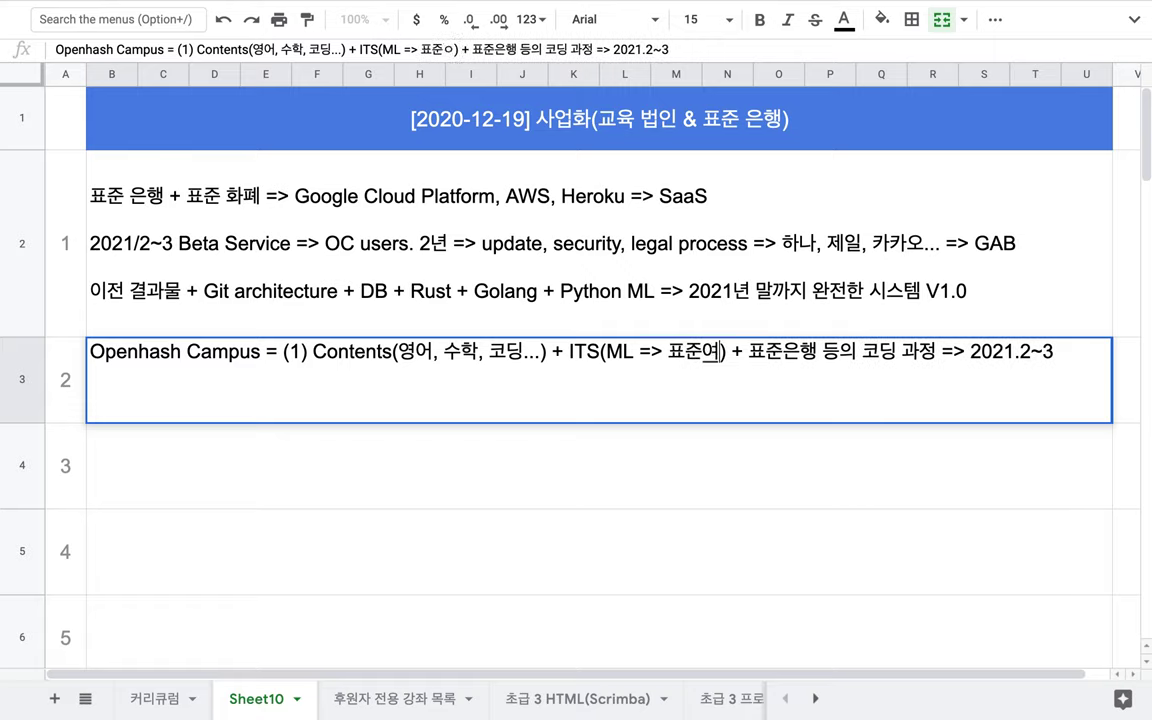
text(권의 Exte)
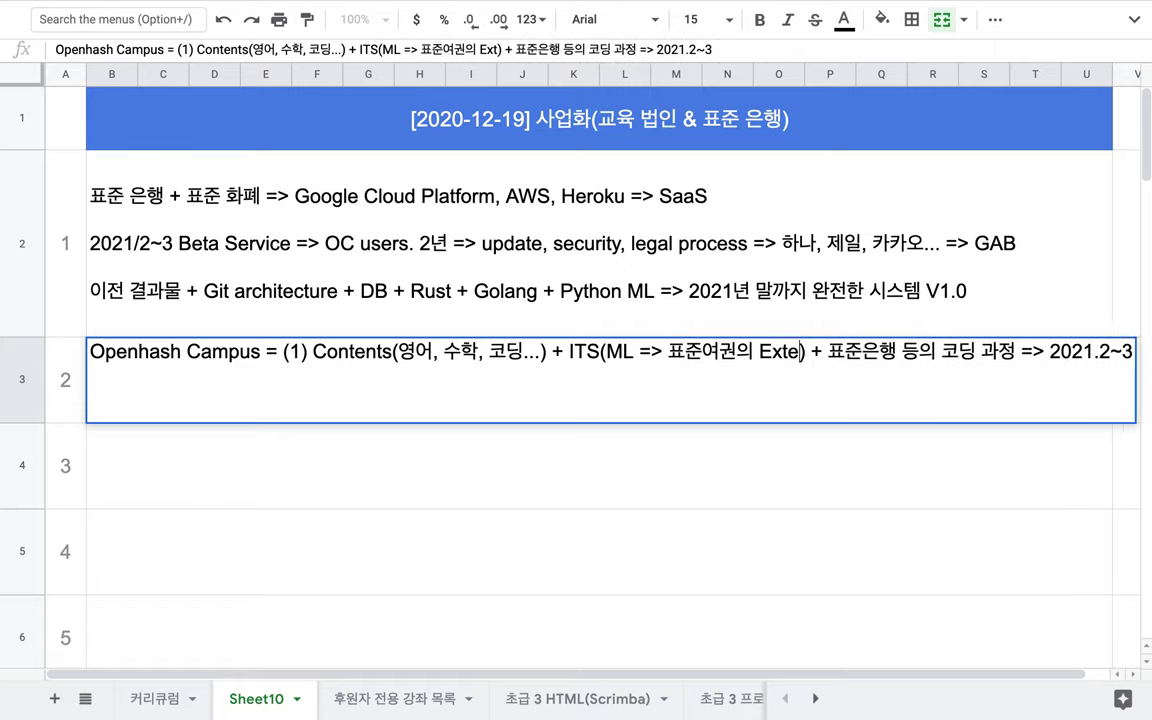
text(nti)
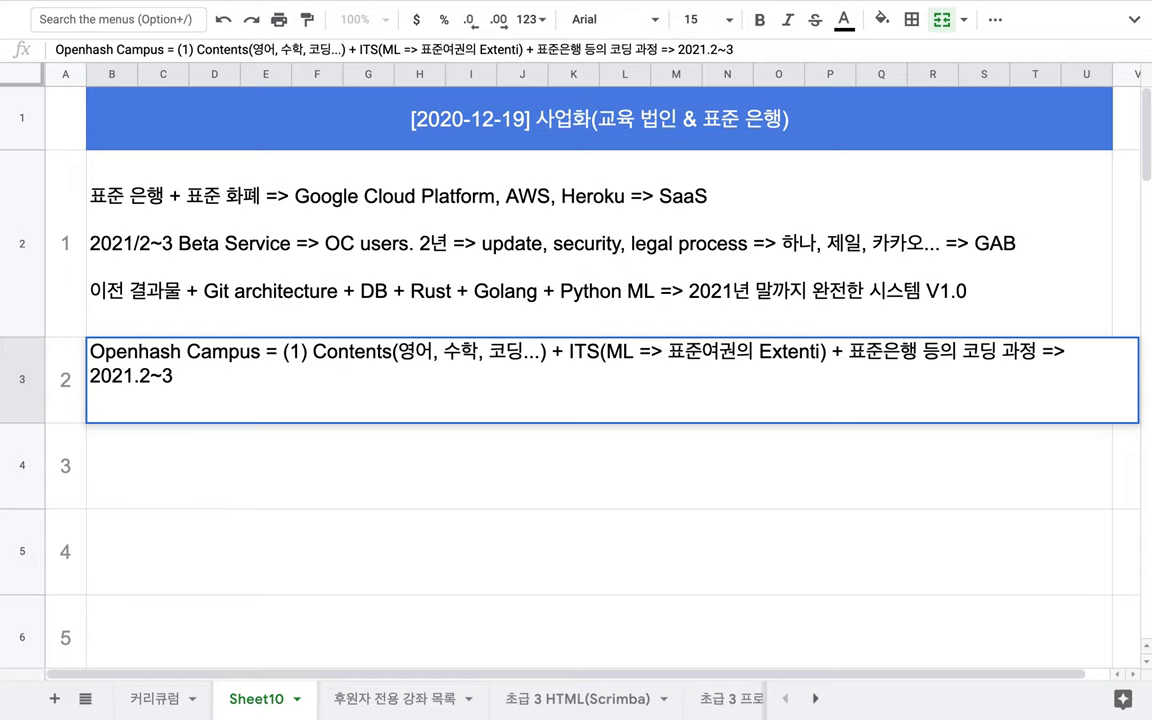
key(BackSpace)
key(BackSpace)
text(sion)
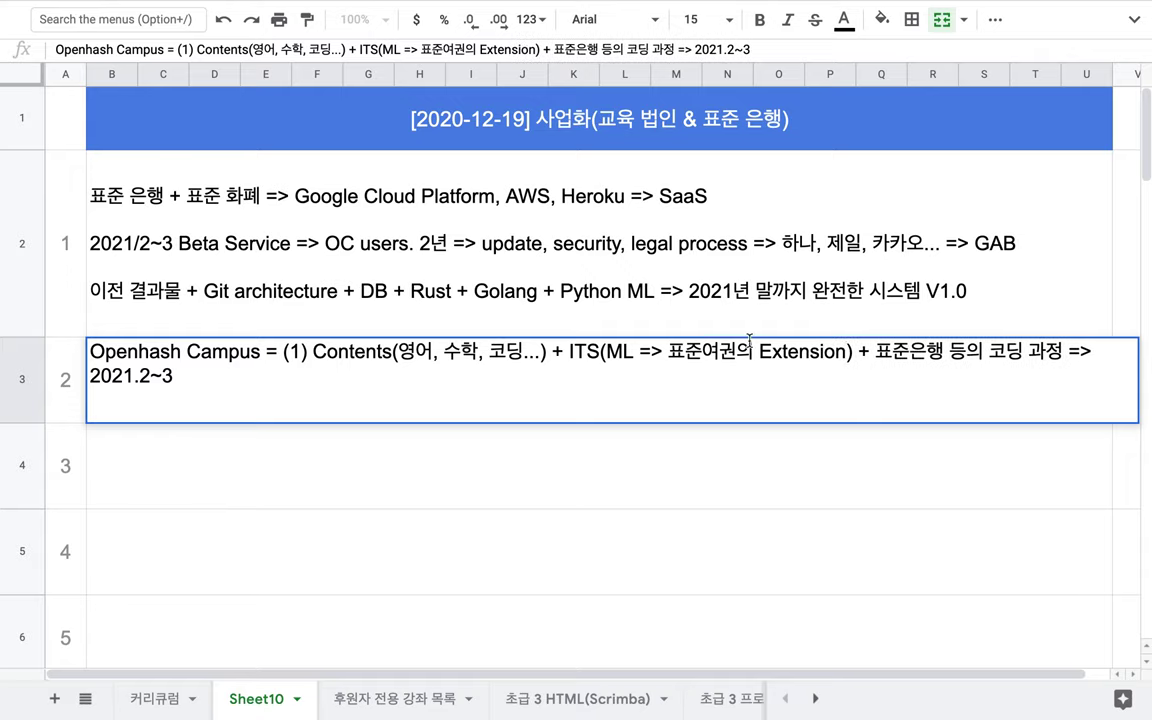
Step: Insert "교육" before "Extension" in the ITS parentheses of the Openhash Campus line
click(757, 352)
text(ryd)
key(BackSpace)
key(BackSpace)
key(BackSpace)
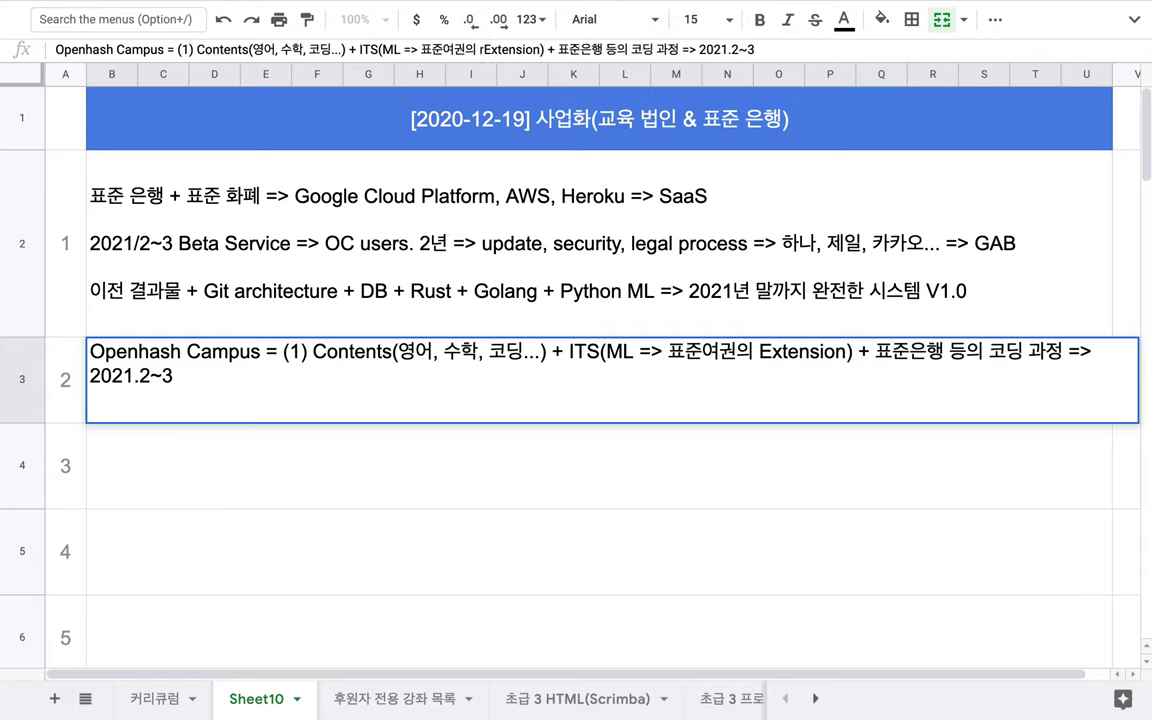
text(교유ㄱ)
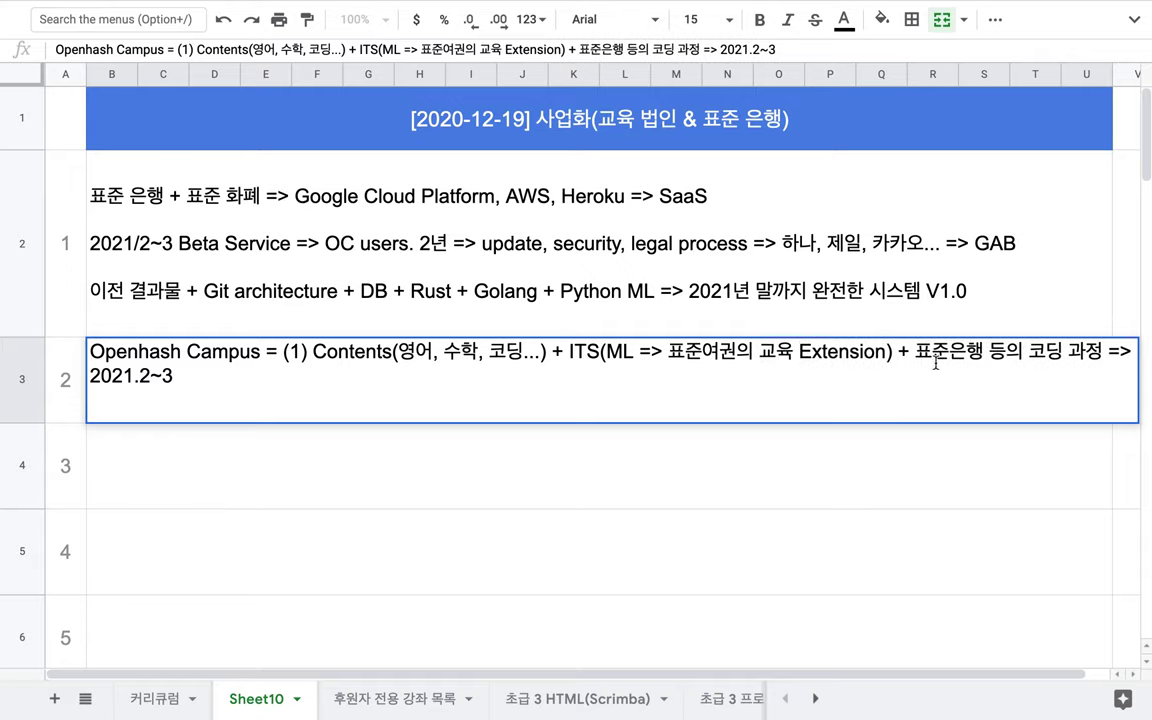
Step: Insert "(금융 Extension)" after "표준 화폐" in the first line of item 1
double_click(270, 162)
click(261, 164)
text((금융)
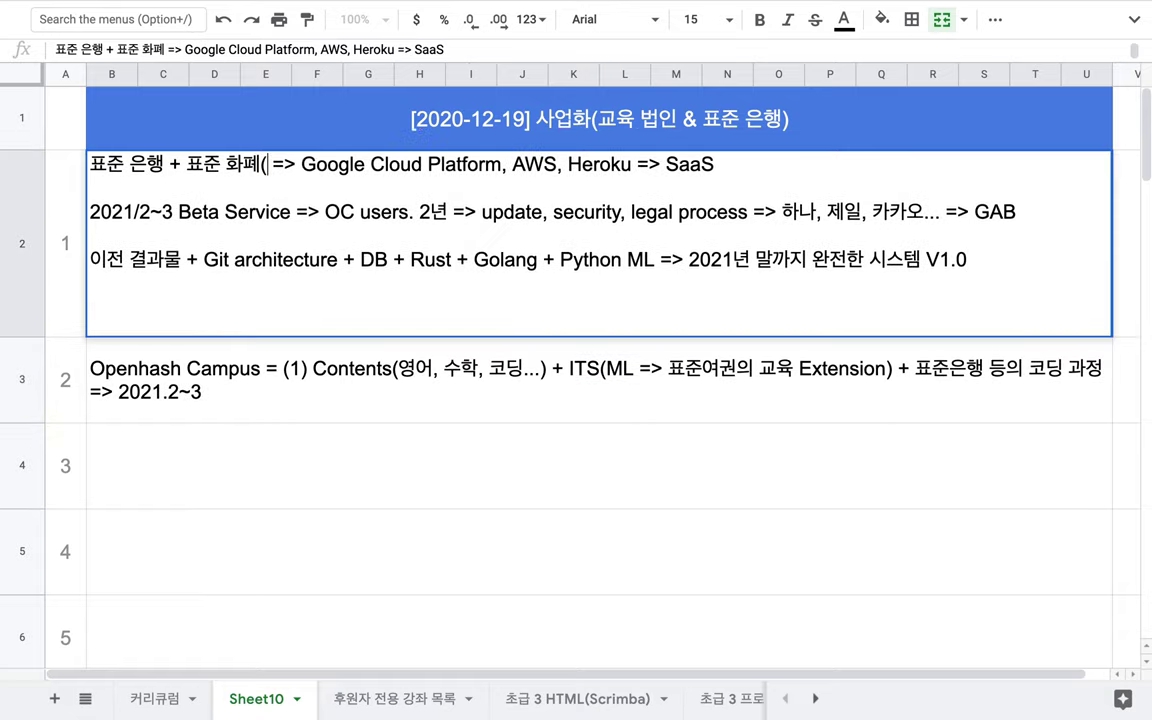
text( Extens)
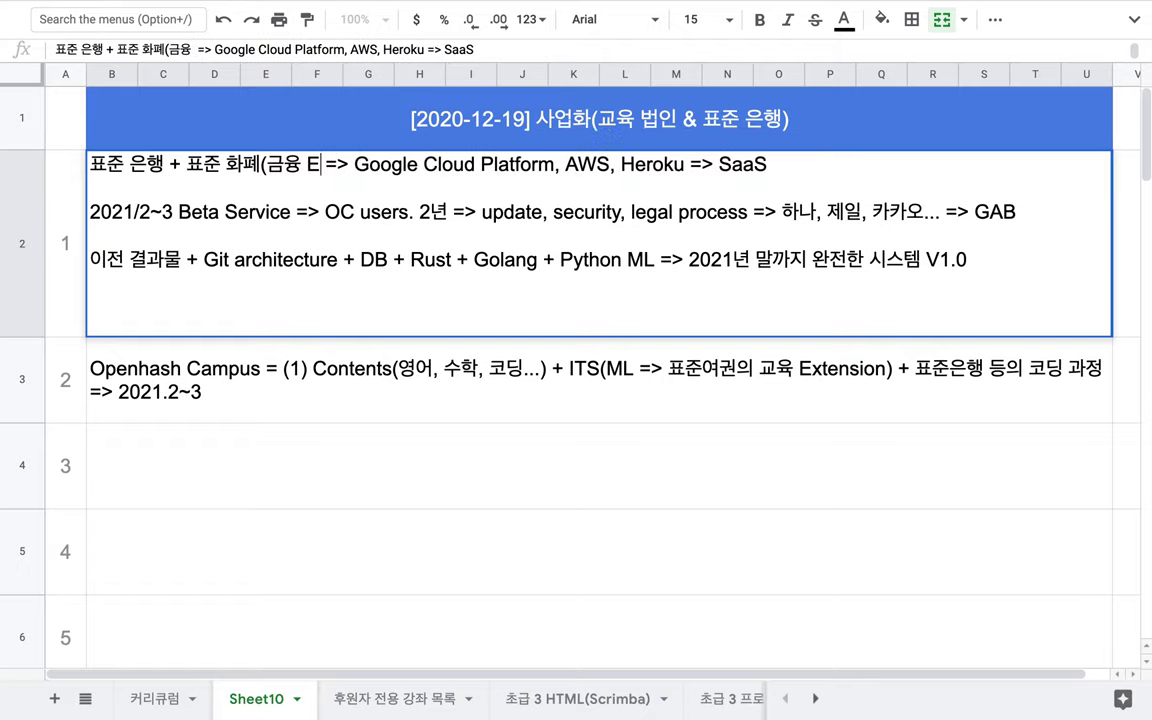
text(ion))
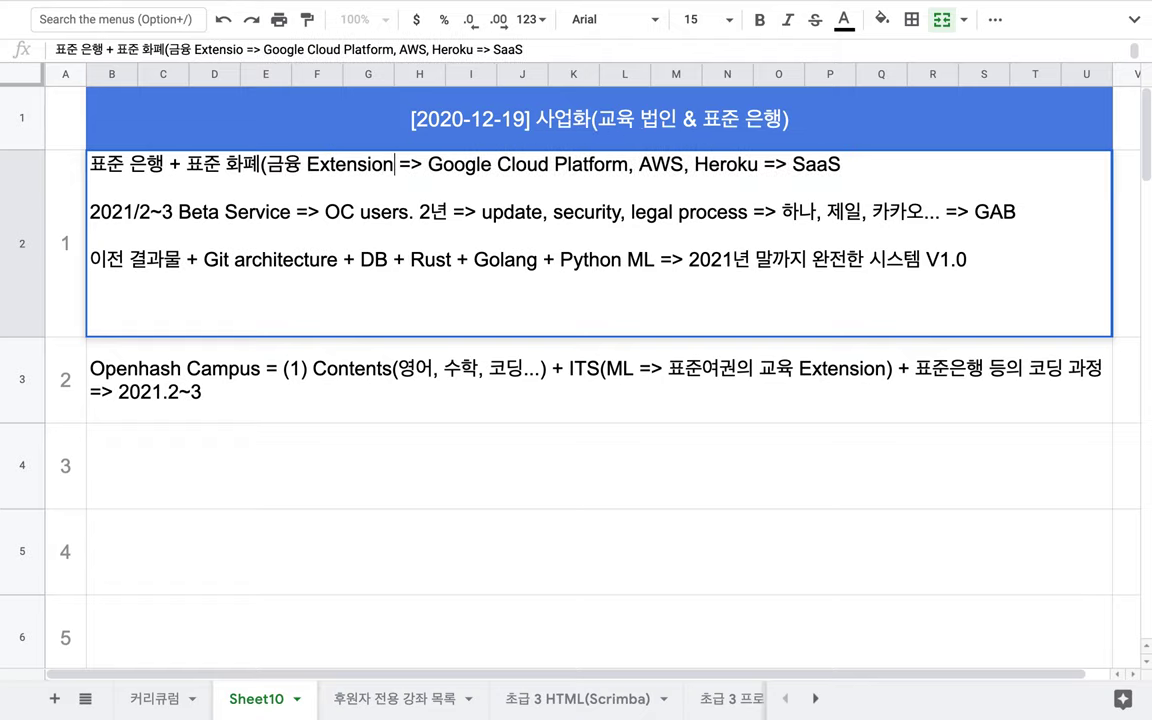
Step: Increase the height of row 3, which holds the Openhash Campus line of item 2
click(215, 372)
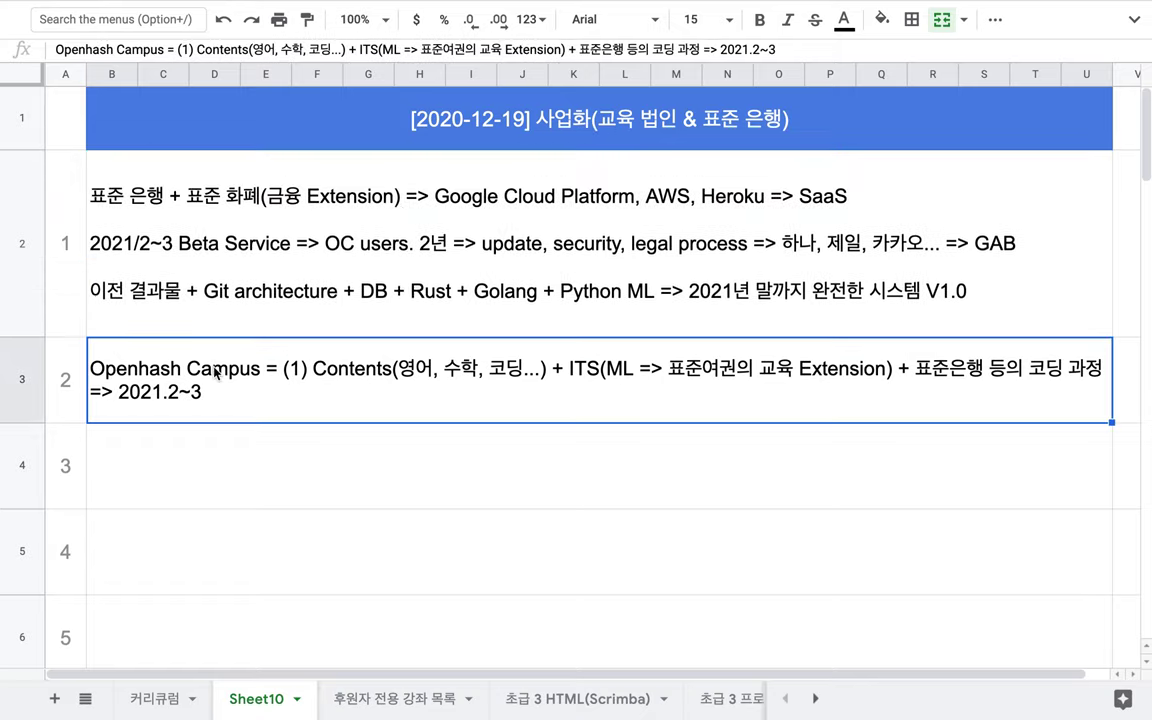
double_click(242, 375)
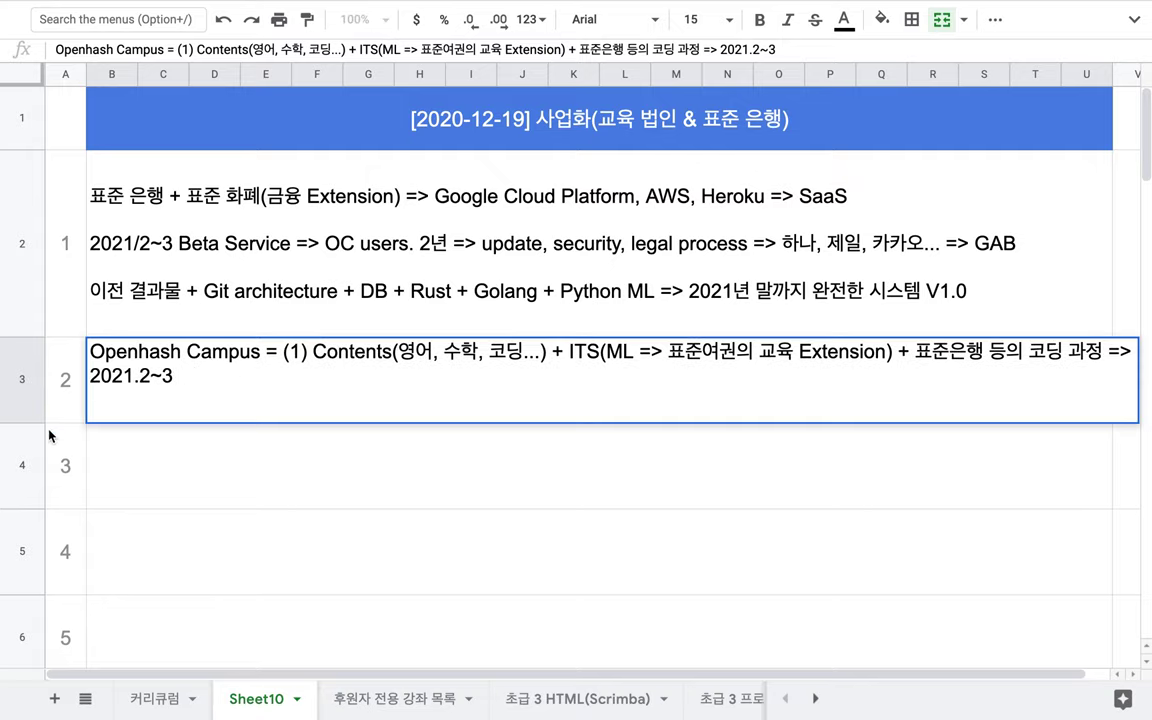
drag(35, 422, 35, 459)
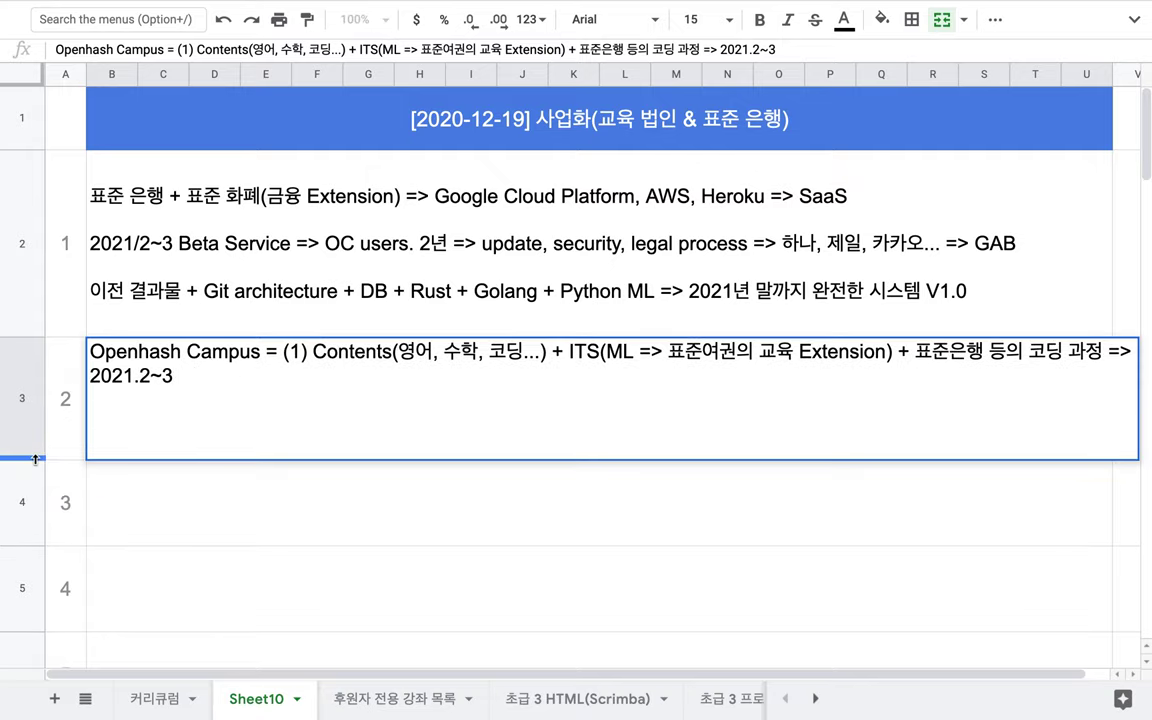
Step: Enter "한국의 5백 만 학생 => 10% => OC 학습자로 유치" as the text of item 3
click(146, 509)
text(gks)
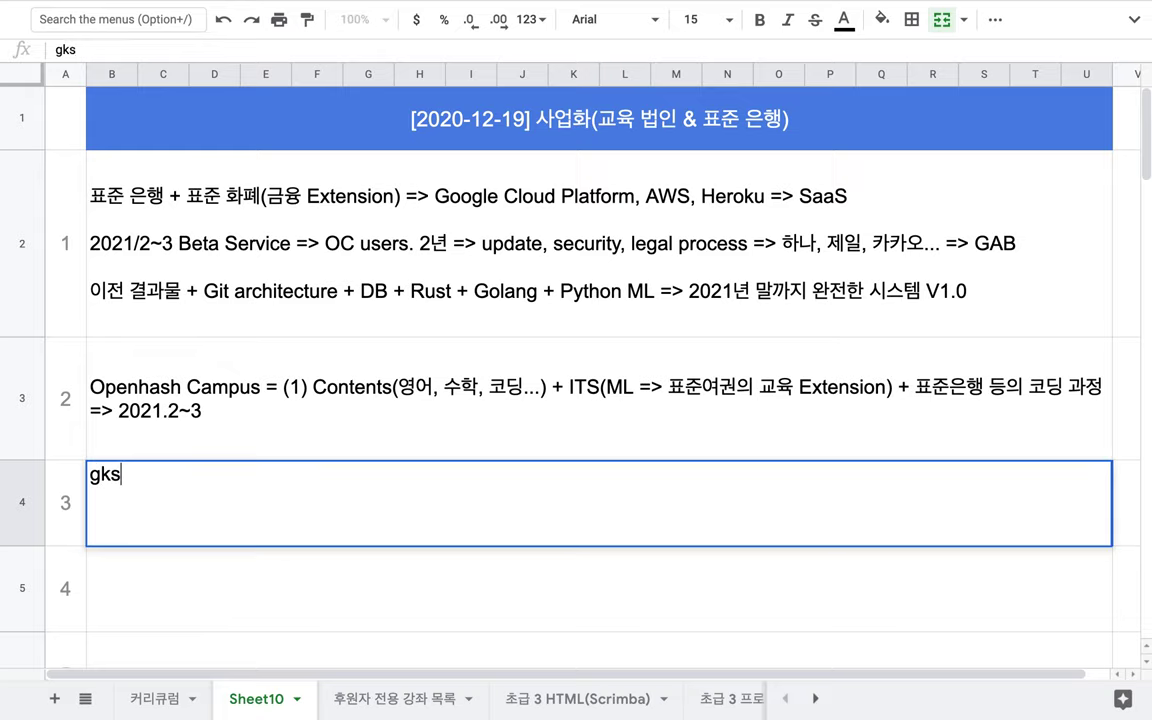
key(BackSpace)
key(BackSpace)
key(BackSpace)
text(한국)
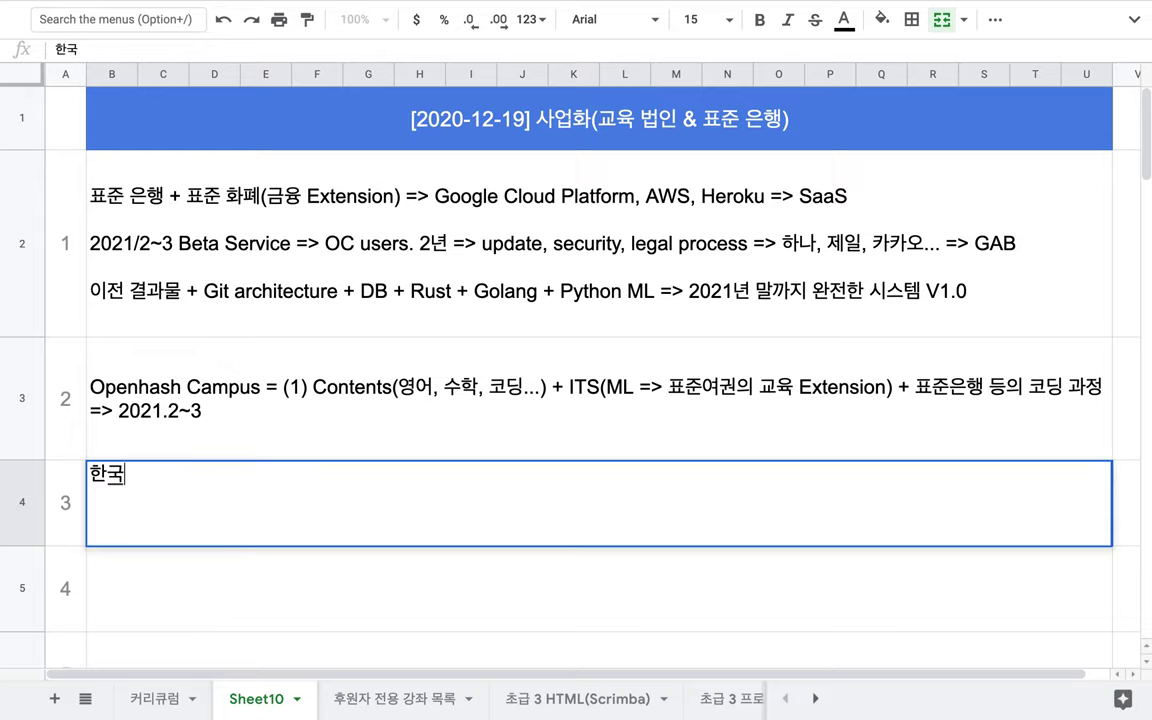
text(의 5백만 )
text(학생 )
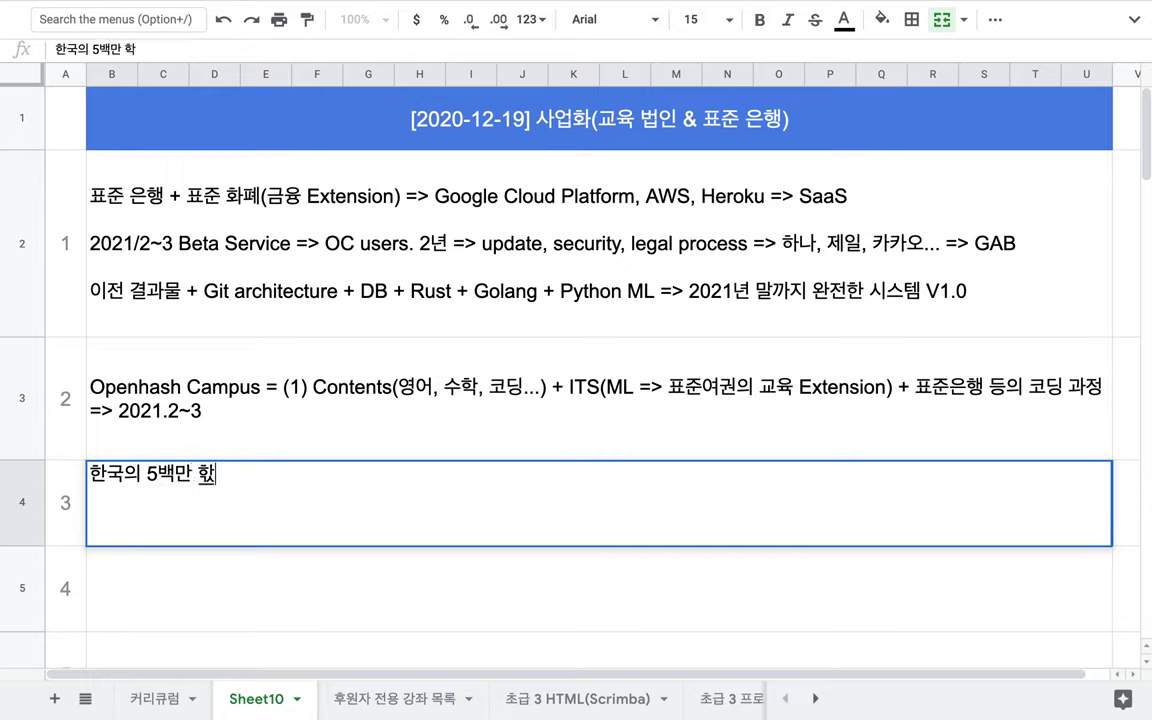
text(=> 10%)
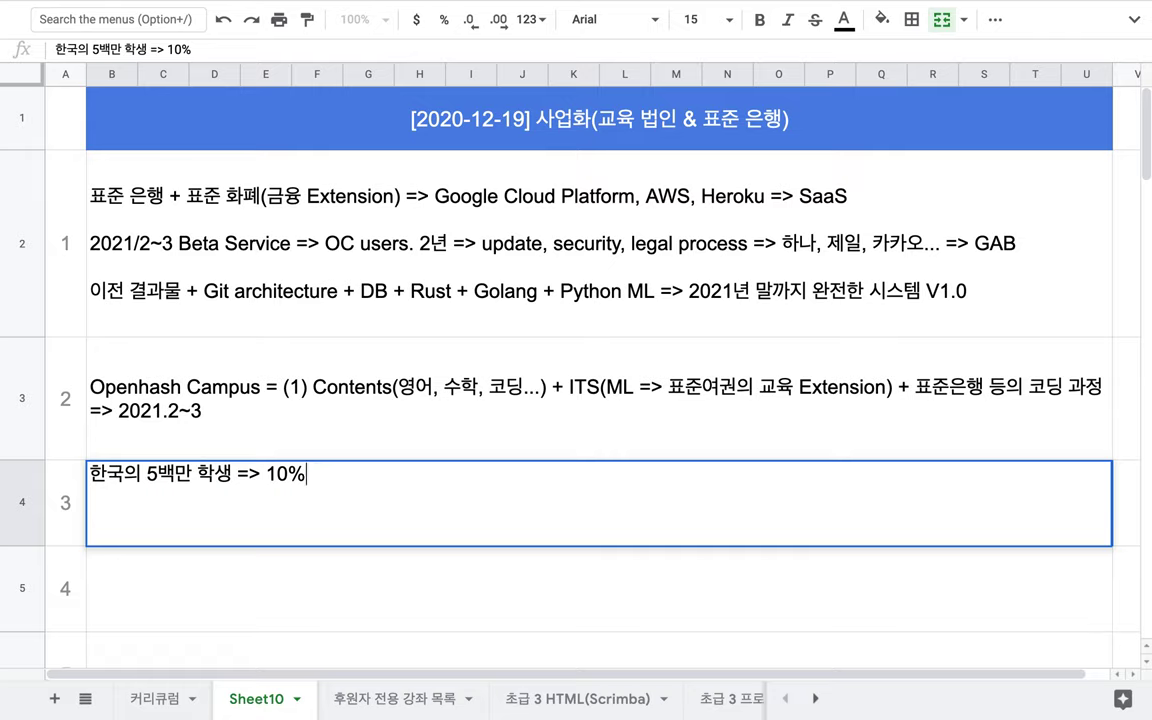
text( => OC)
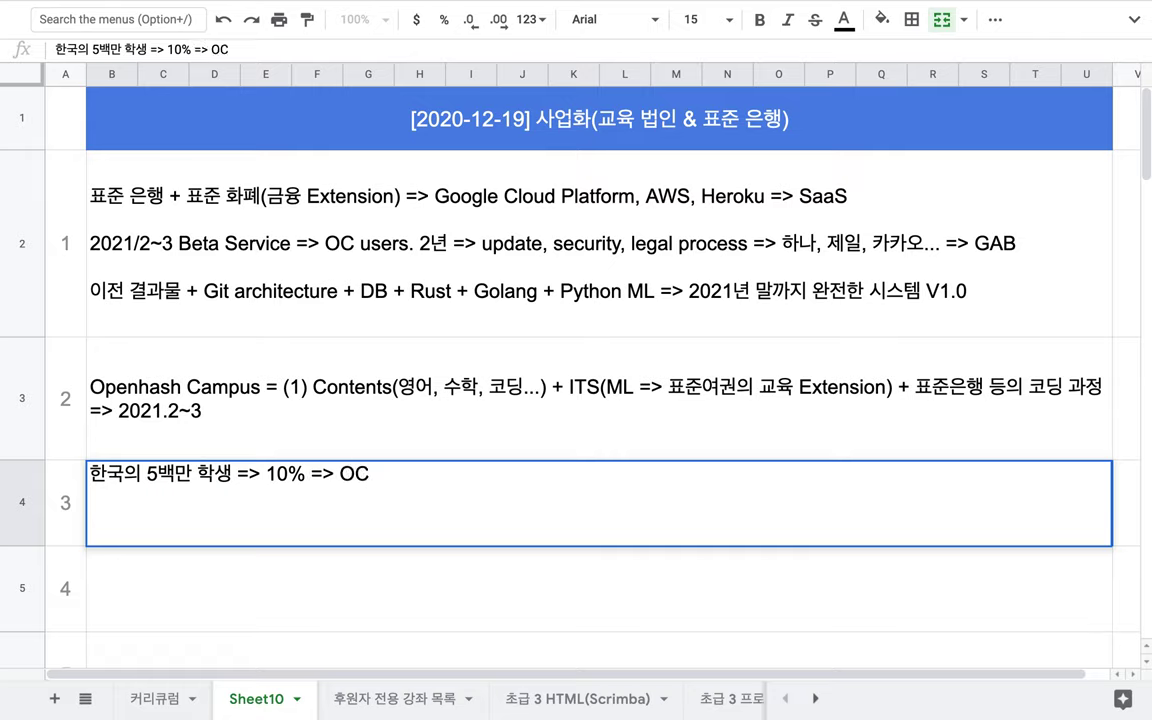
text( 학습자)
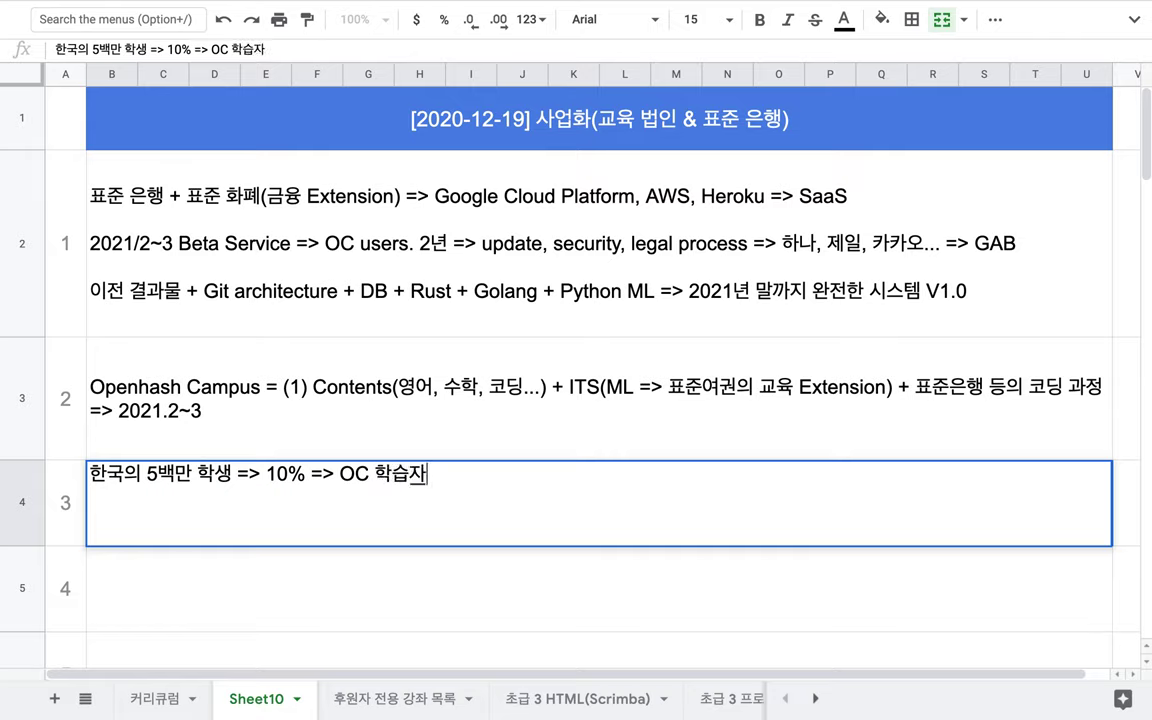
text(로 유치)
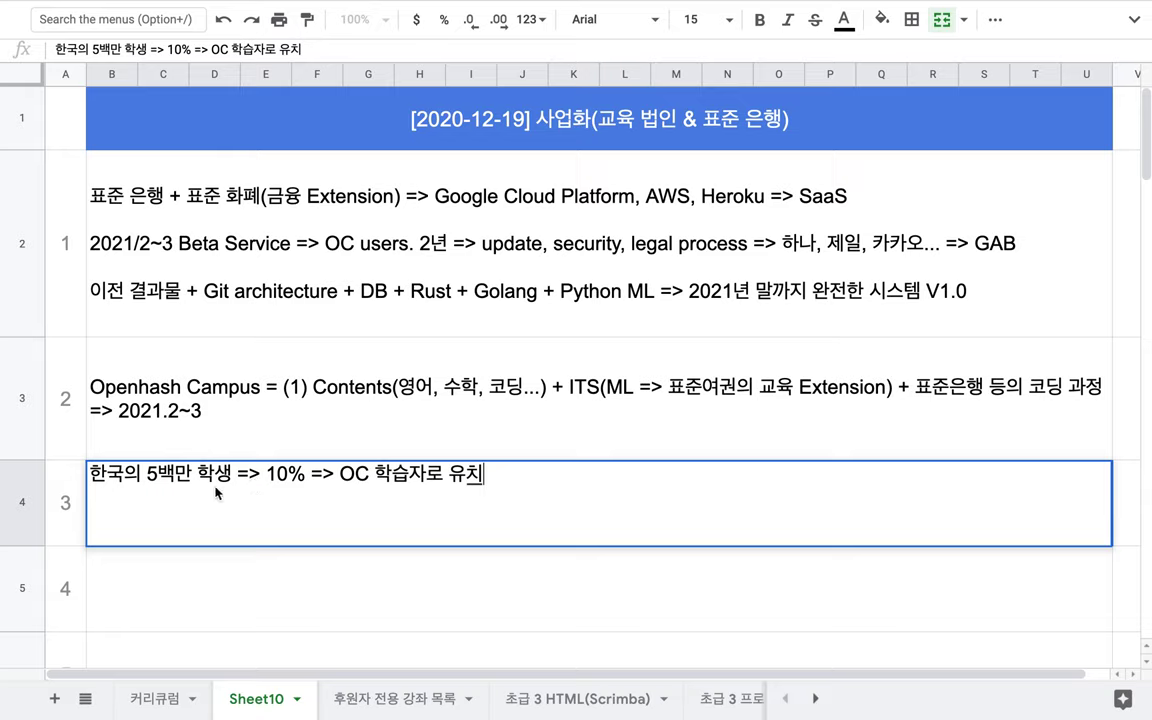
click(165, 474)
Step: Add a second line reading "1,000원/월" to item 3, below the learner recruitment line
click(507, 472)
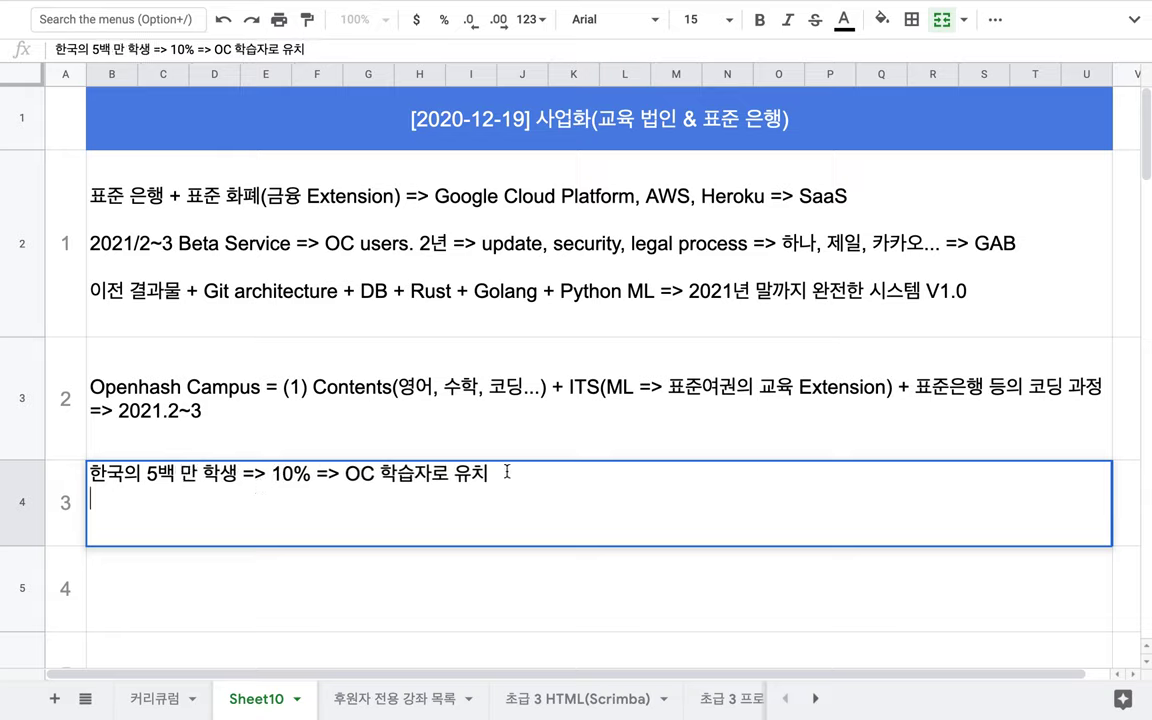
text(월)
text( 1,000)
text(원)
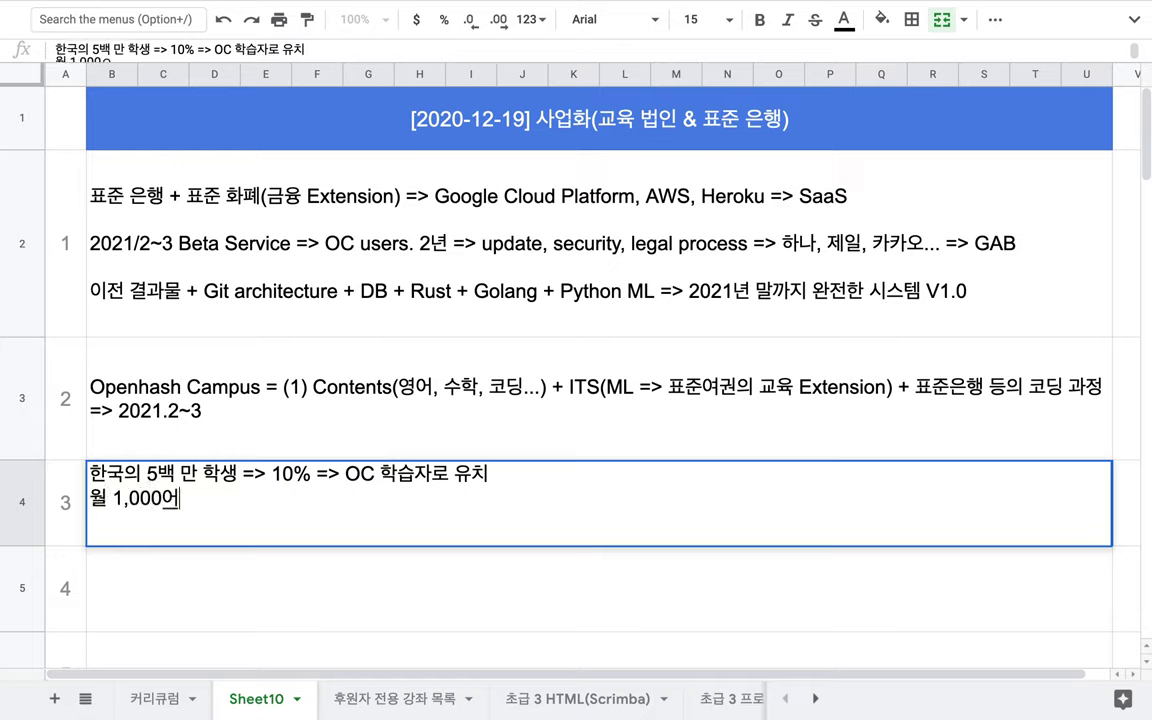
text(/월)
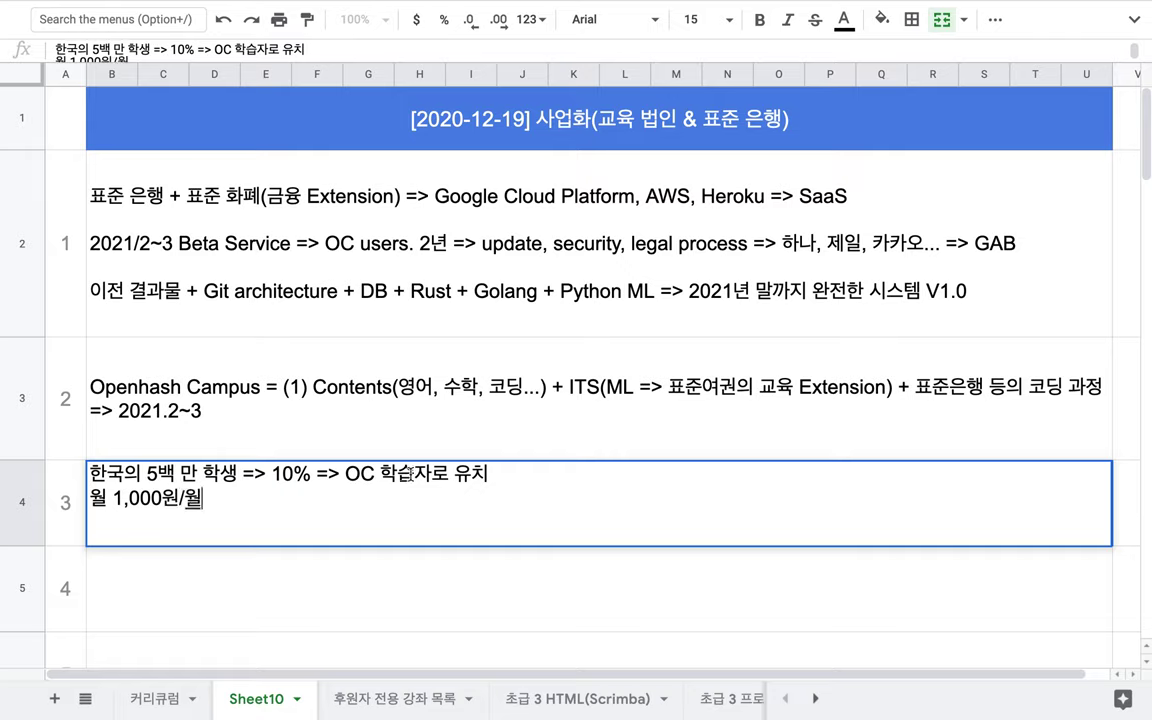
drag(113, 500, 52, 503)
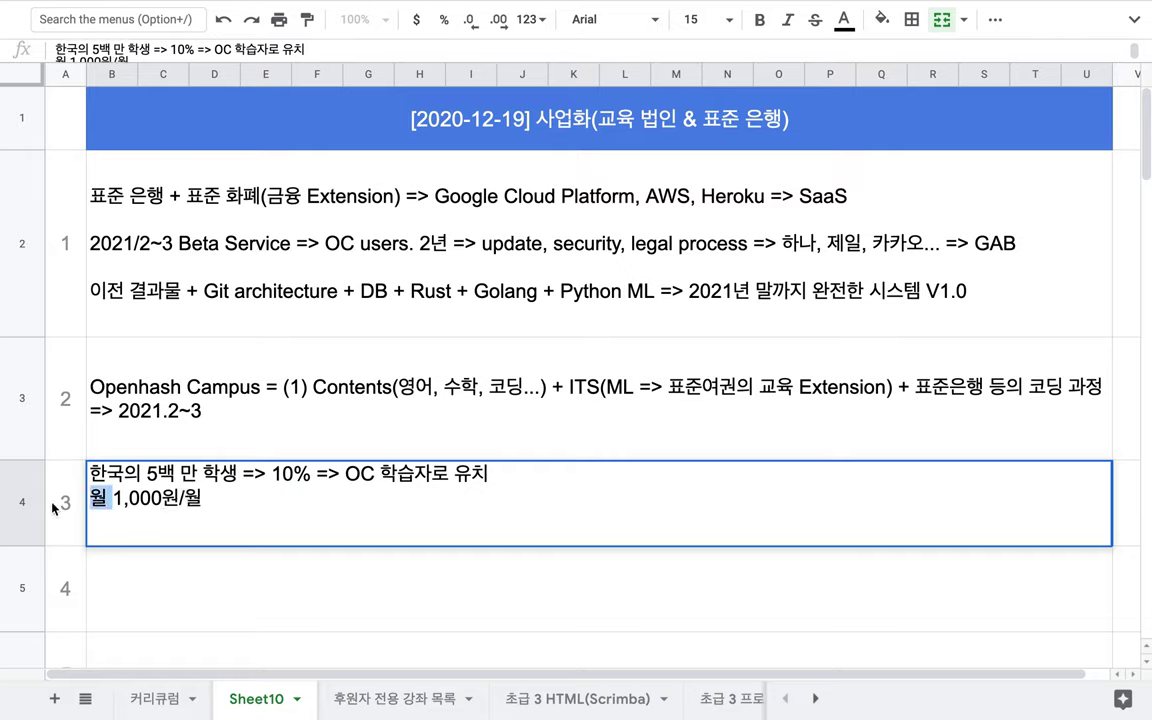
key(BackSpace)
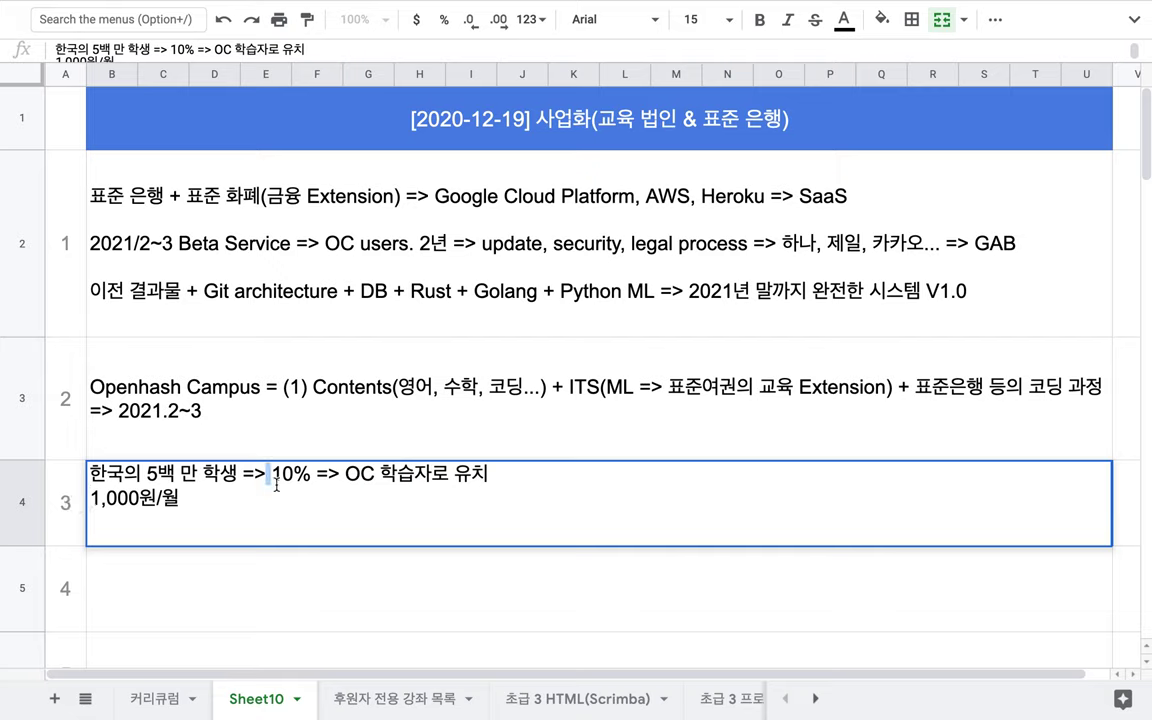
Step: Append "=> 5억원/월 => 개발자" after the monthly price in the second line of item 3
drag(270, 473, 319, 485)
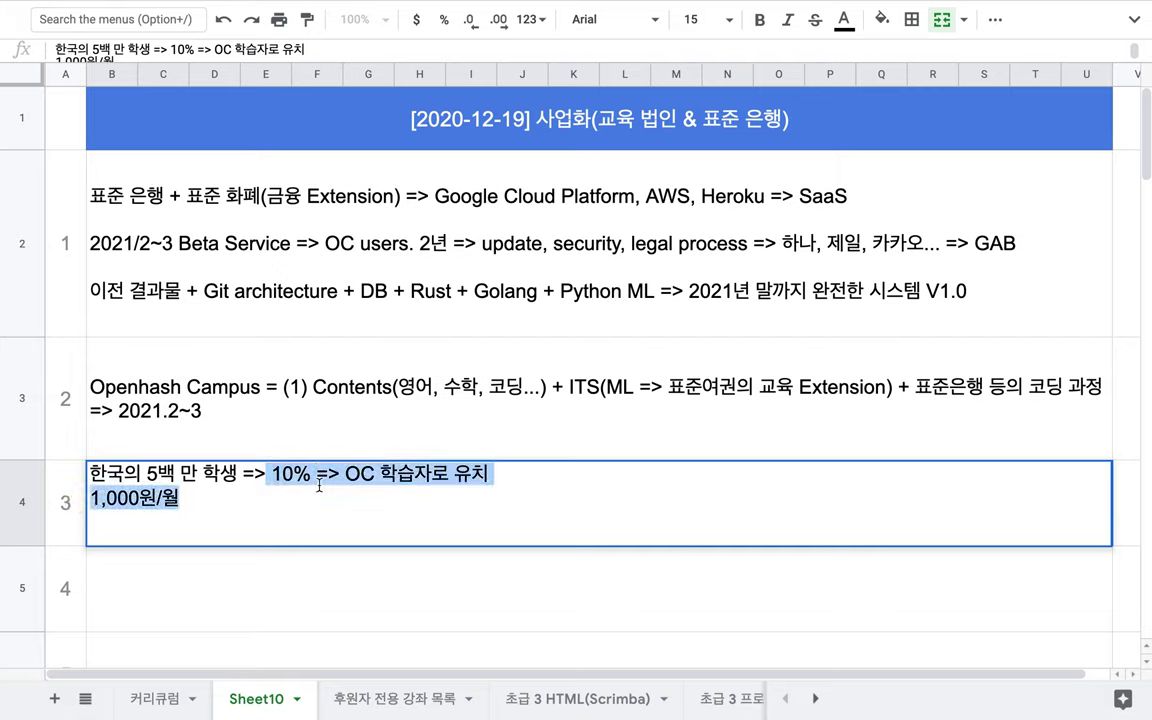
click(188, 490)
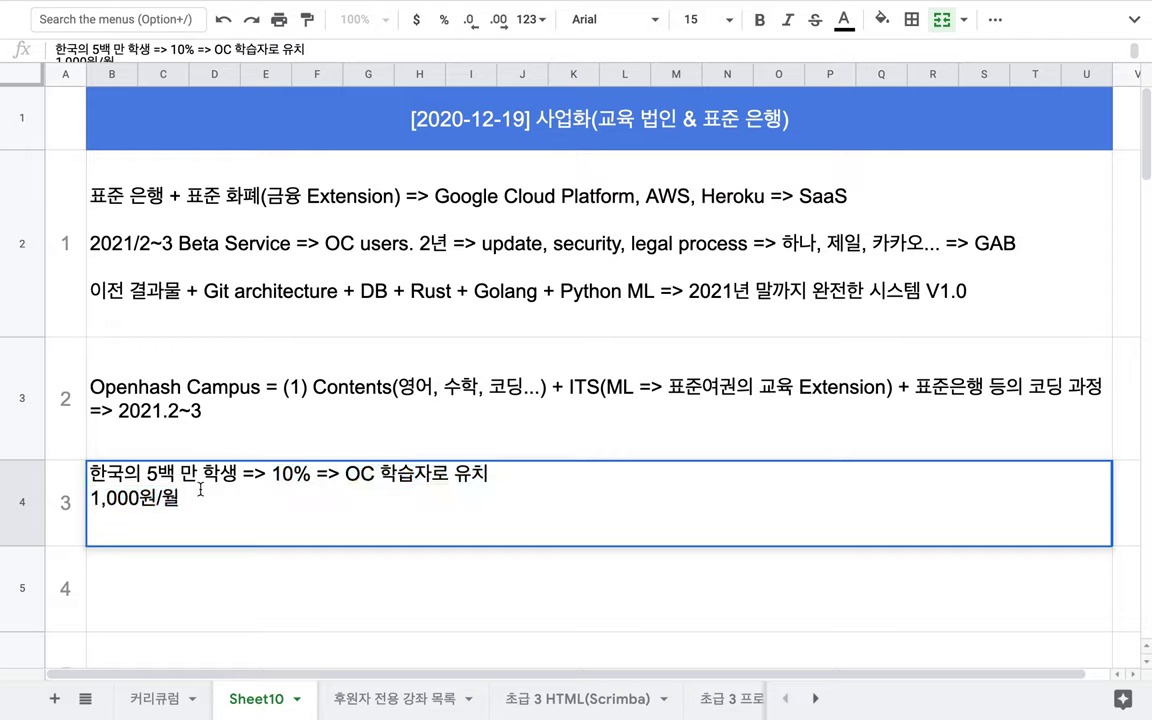
text(=> 5억원)
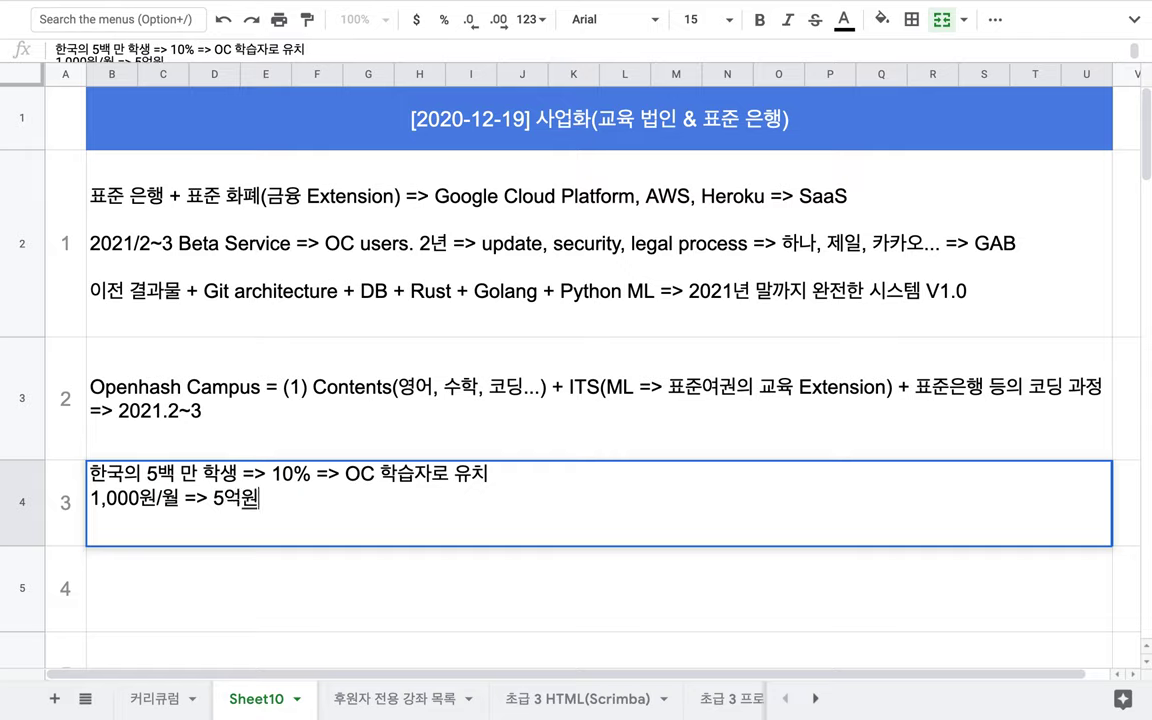
text(/월 => 개발자)
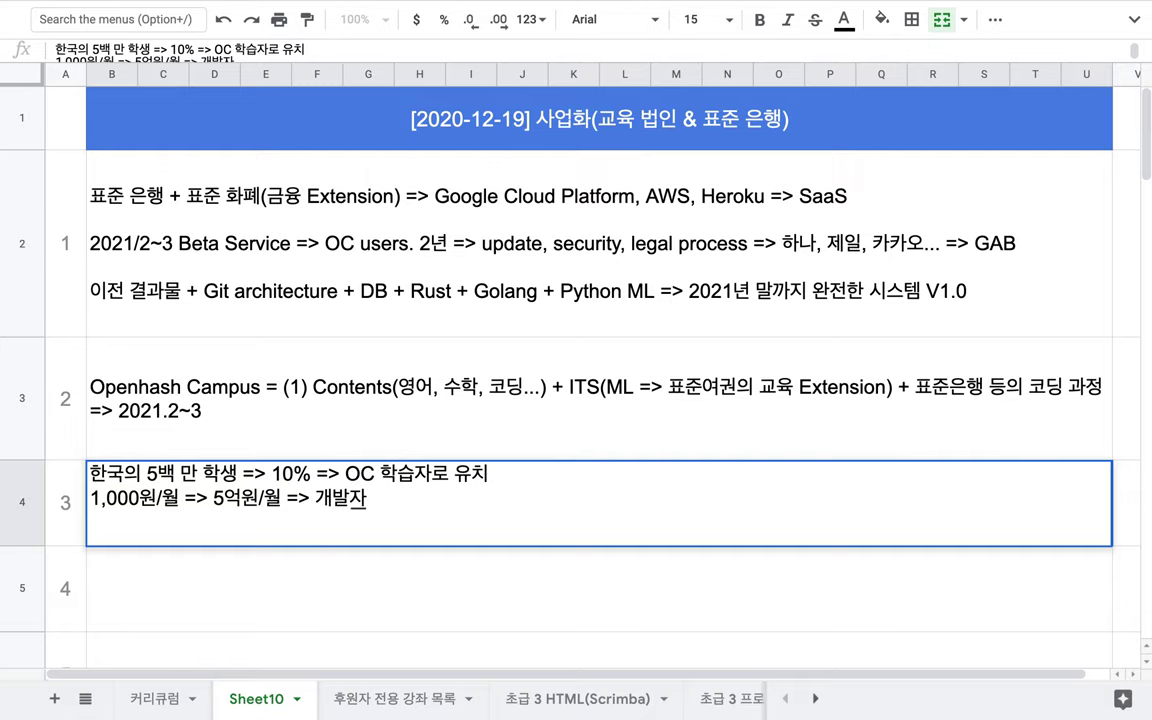
double_click(239, 373)
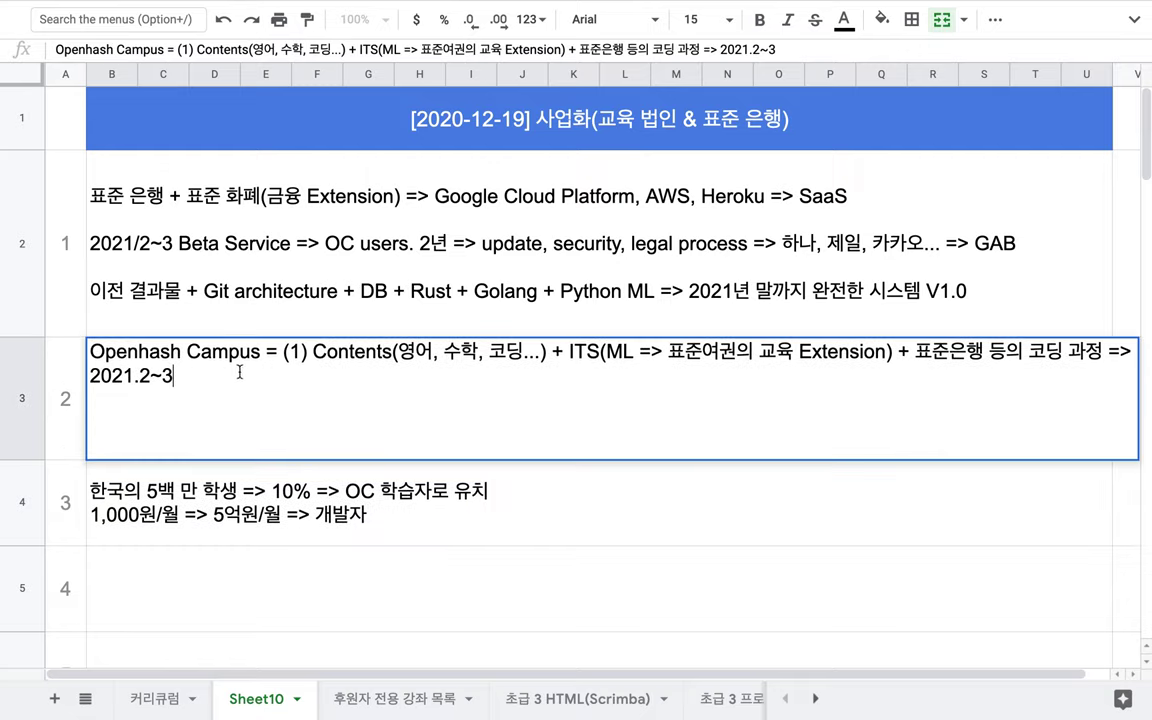
click(259, 356)
drag(259, 360, 78, 352)
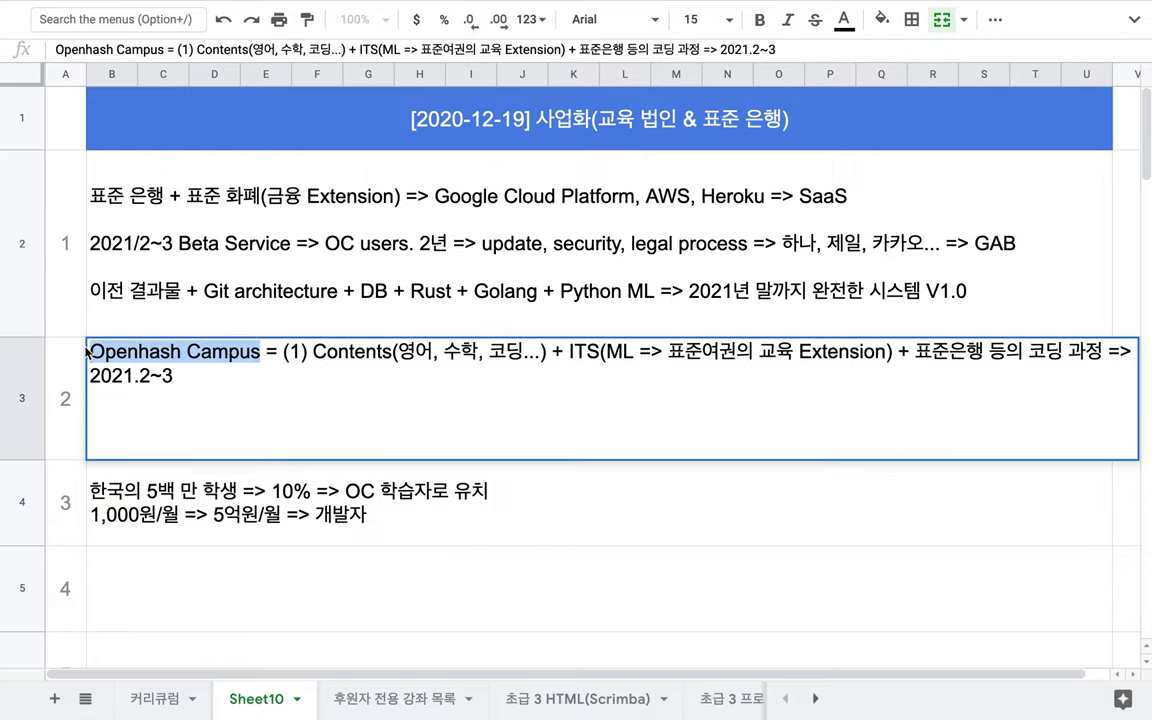
double_click(152, 203)
click(150, 186)
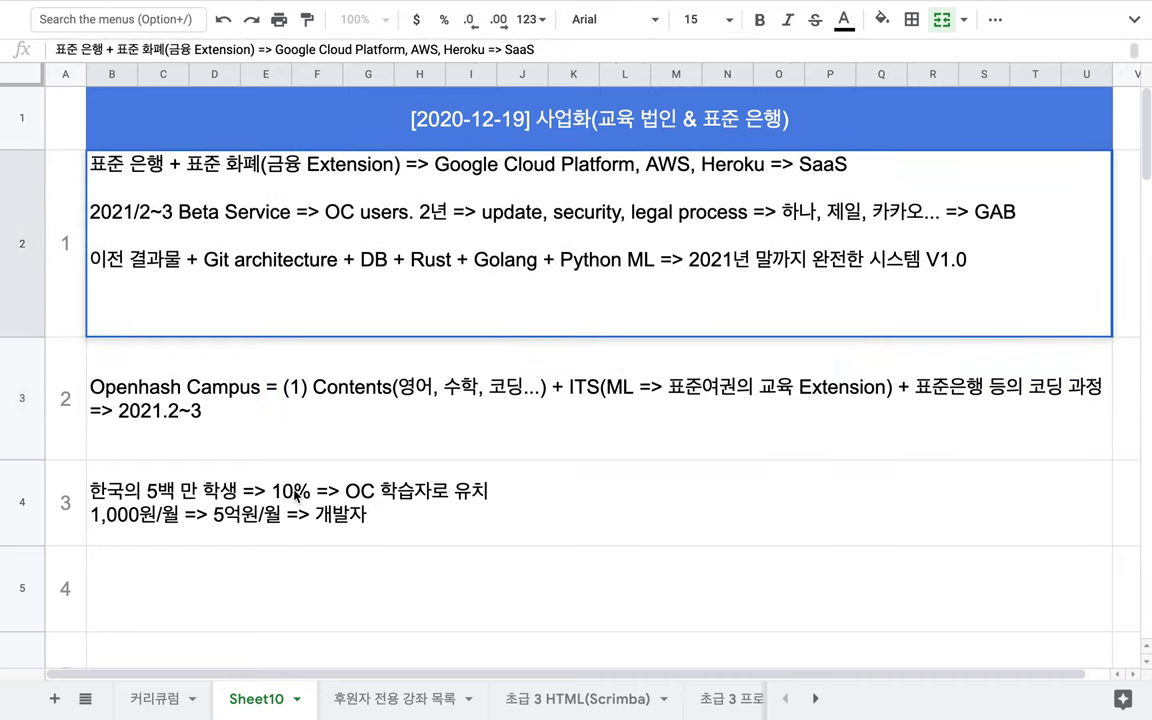
Step: Add the line "198개국에 서비스를 제공: 다국어 버전(Caption)" to item 2, one blank line below the Openhash Campus text
double_click(242, 403)
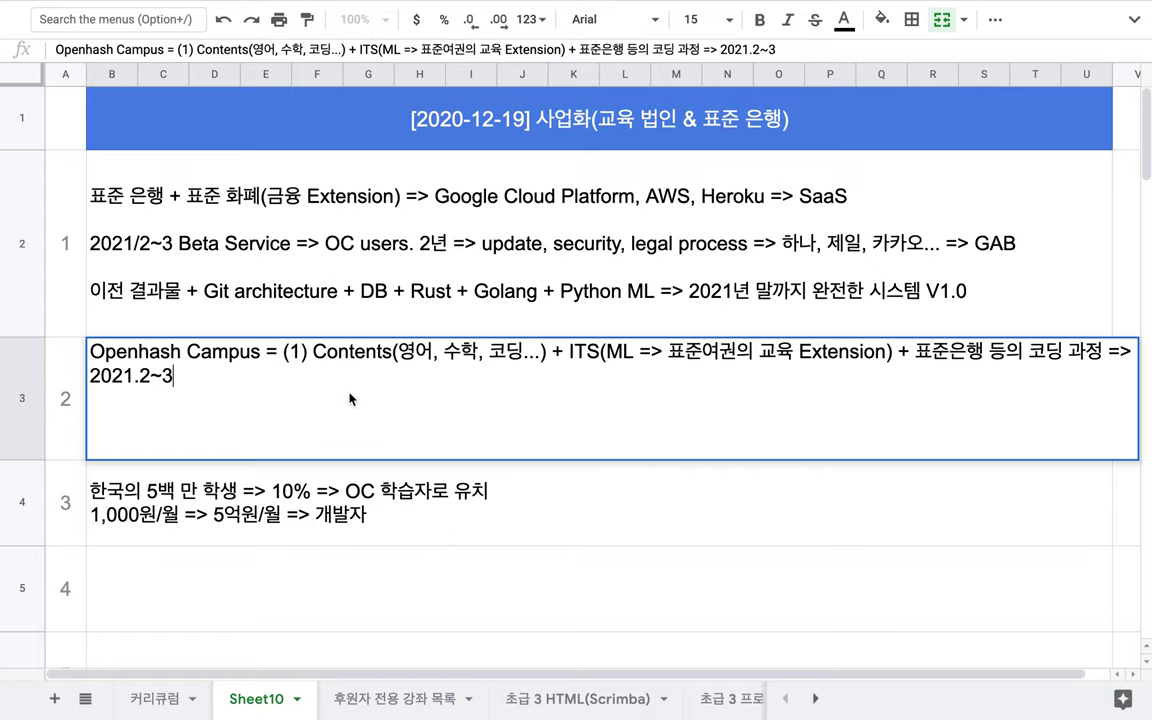
key(alt+Return)
text(198개국의)
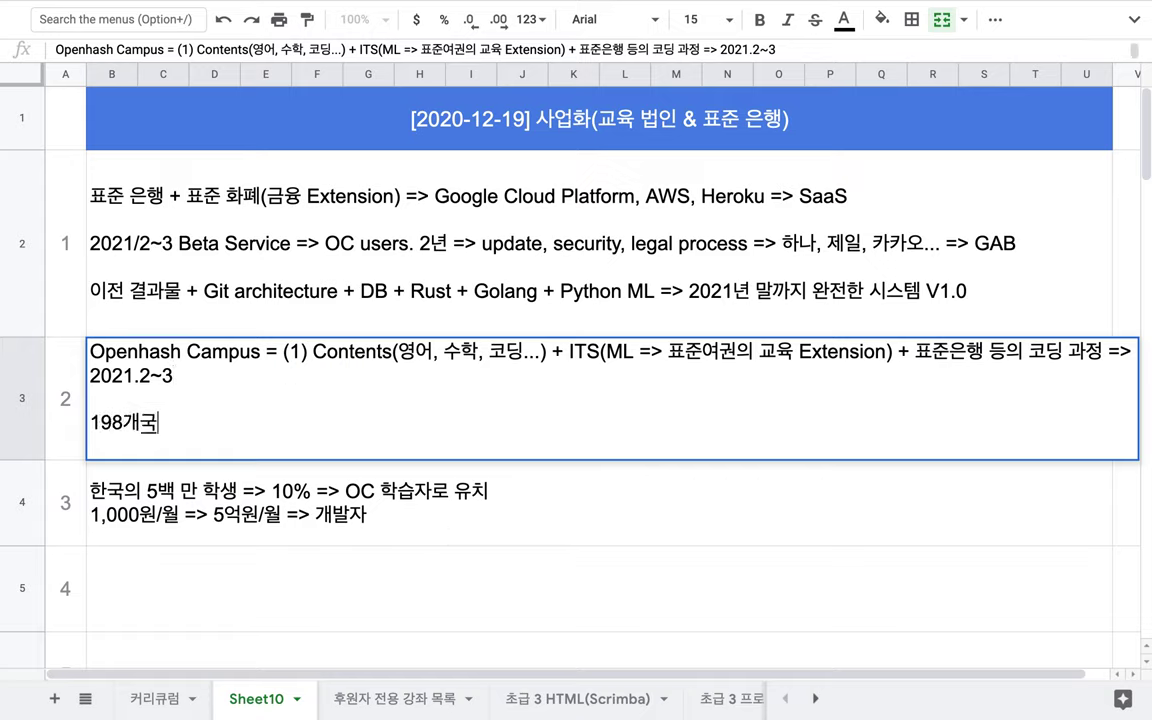
key(BackSpace)
text(에 서비스를 제공)
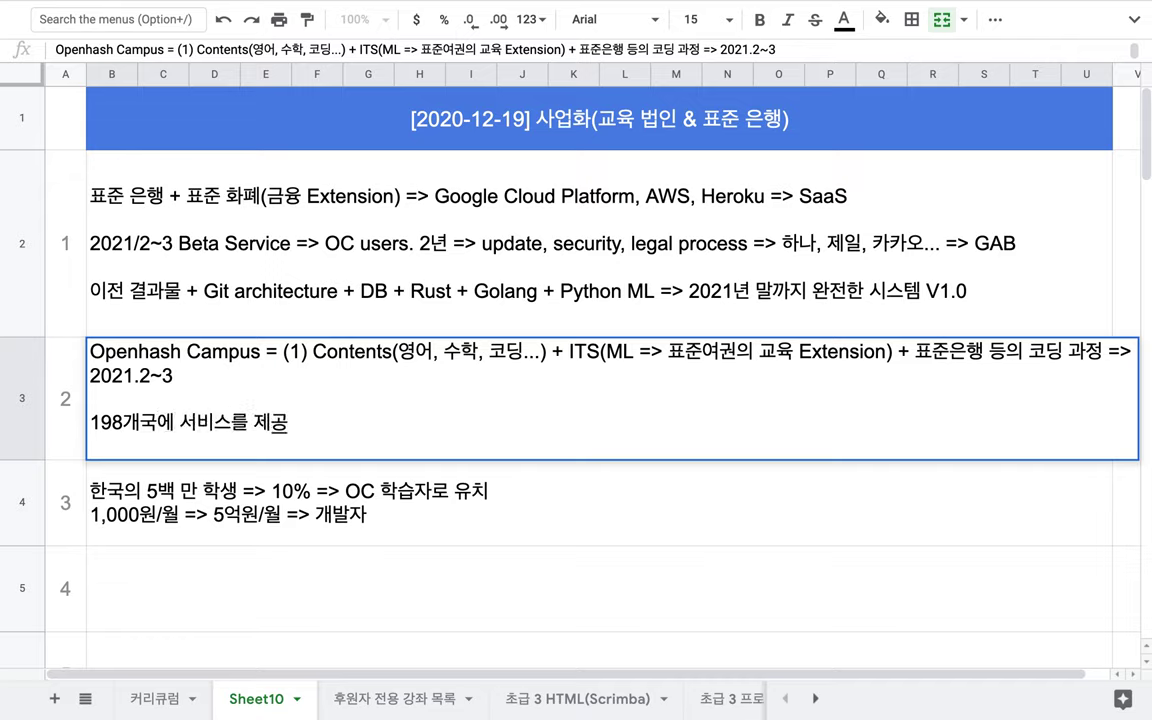
text(: 다국어 버전)
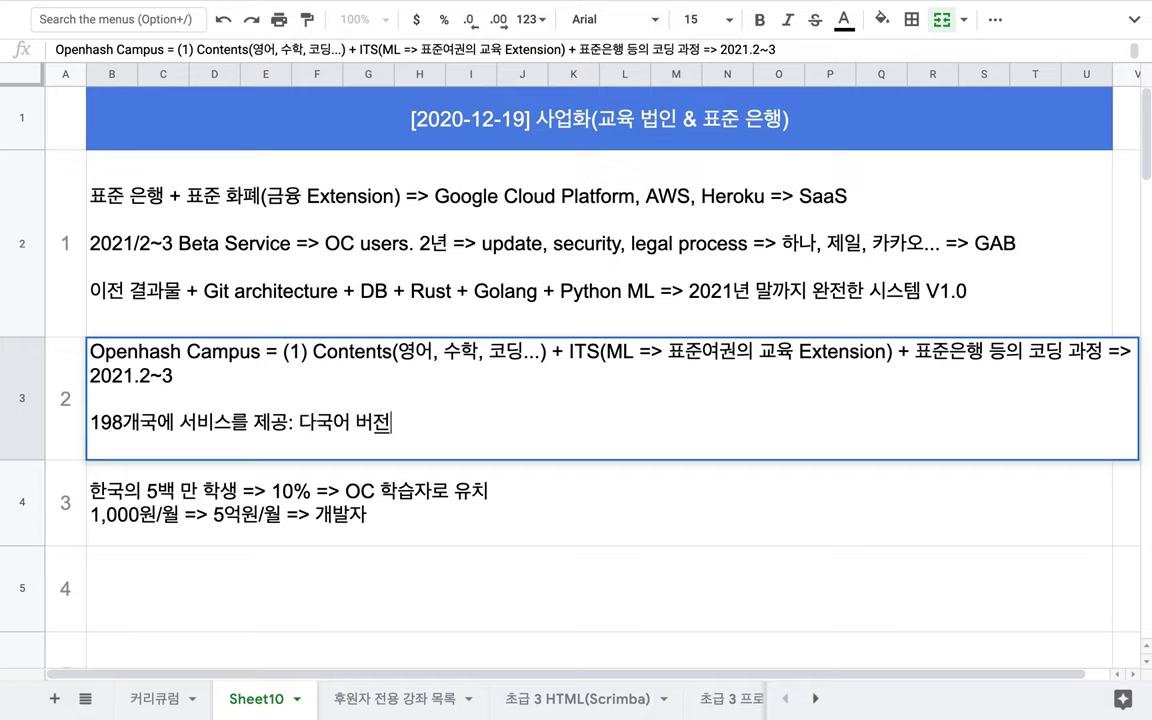
text((Capti)
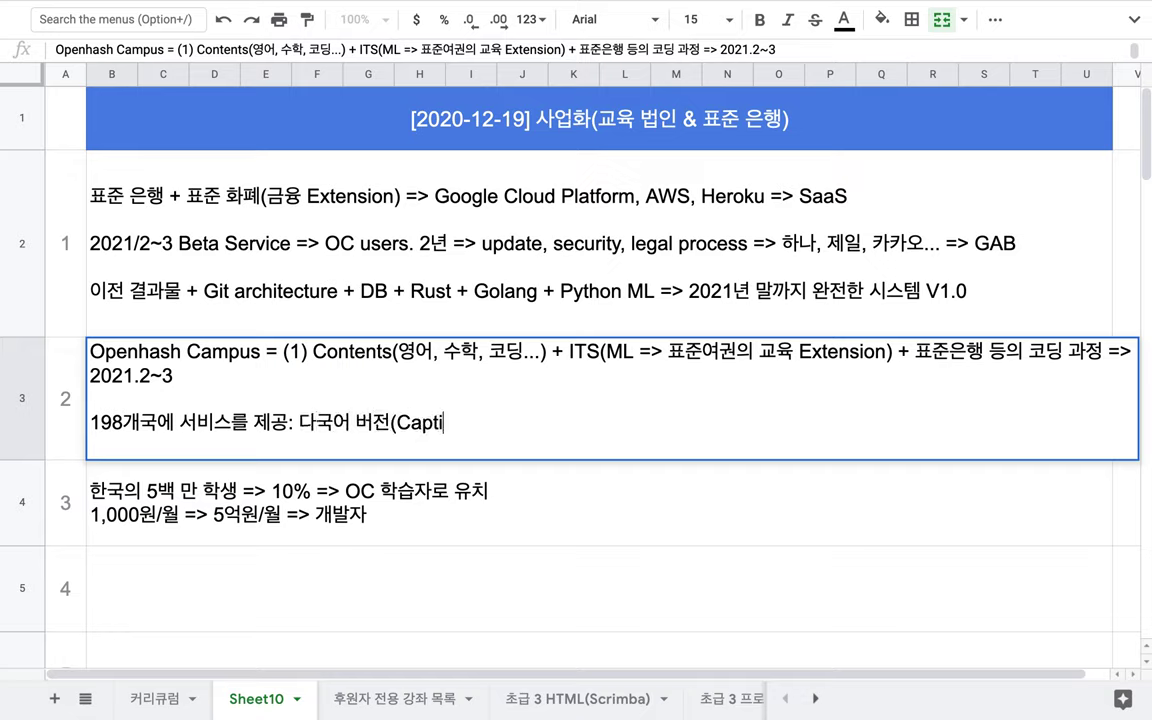
text(on))
double_click(345, 497)
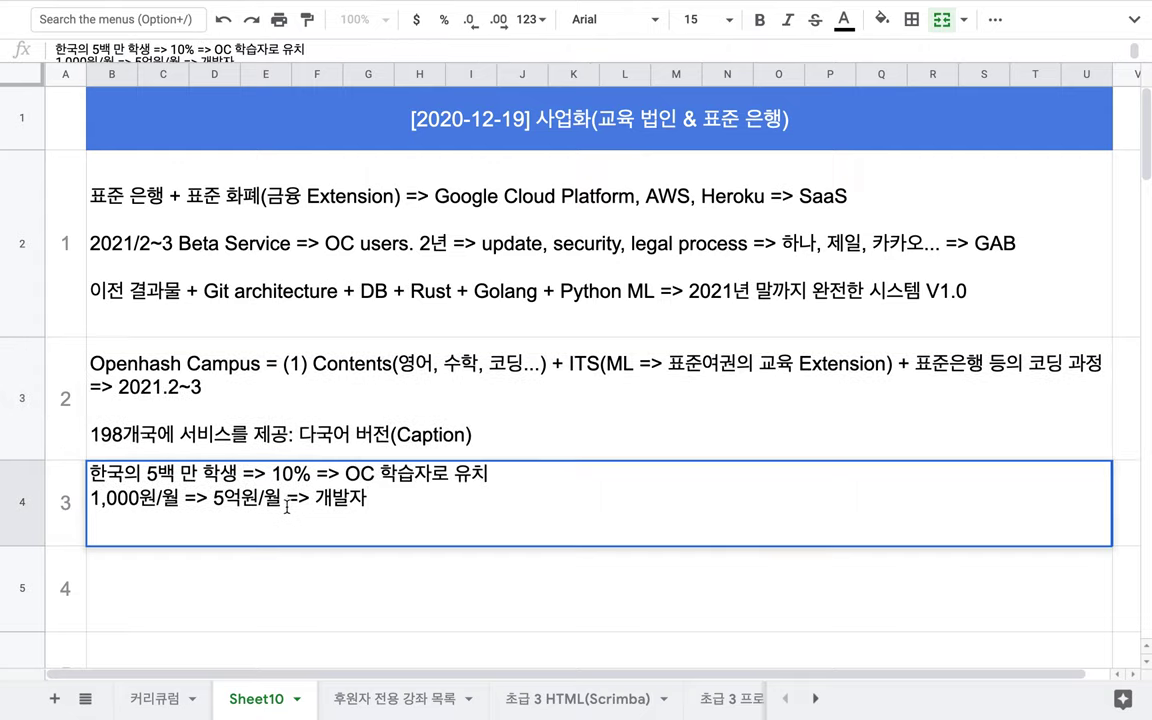
click(214, 498)
drag(214, 498, 367, 498)
click(423, 435)
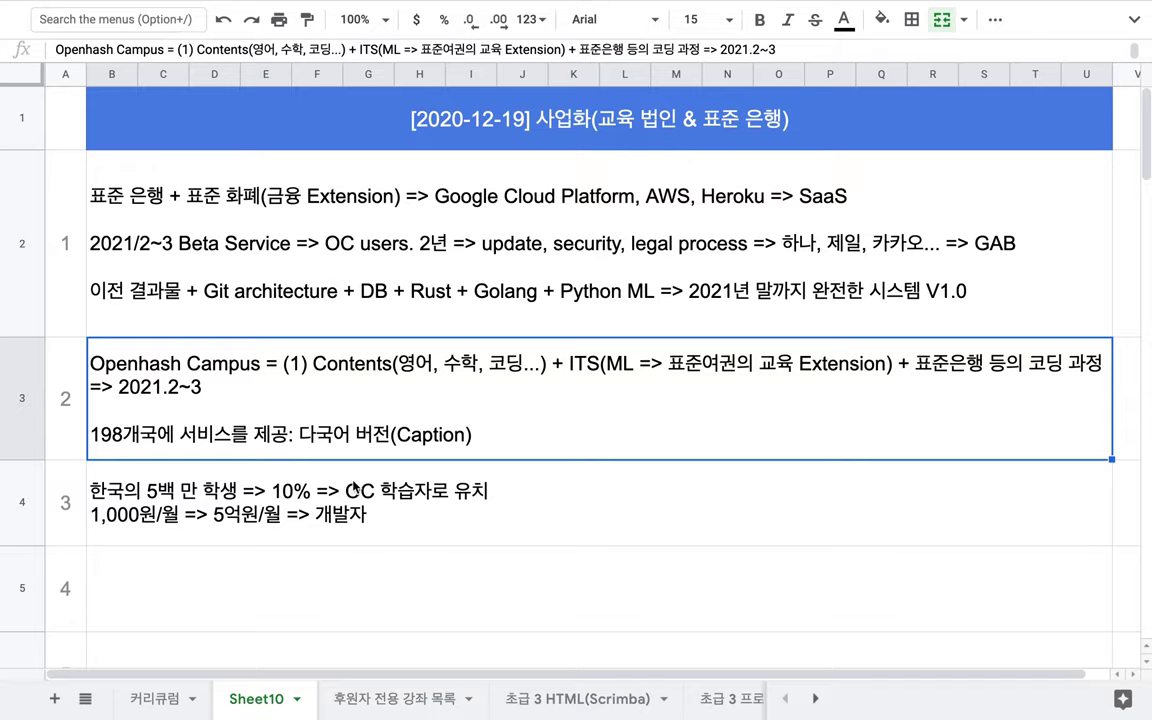
Step: Look through the course blocks in the 커리큘럼 sheet from the 중등 2 section down to the university-level sections
click(152, 695)
scroll(424, 483, down, 1)
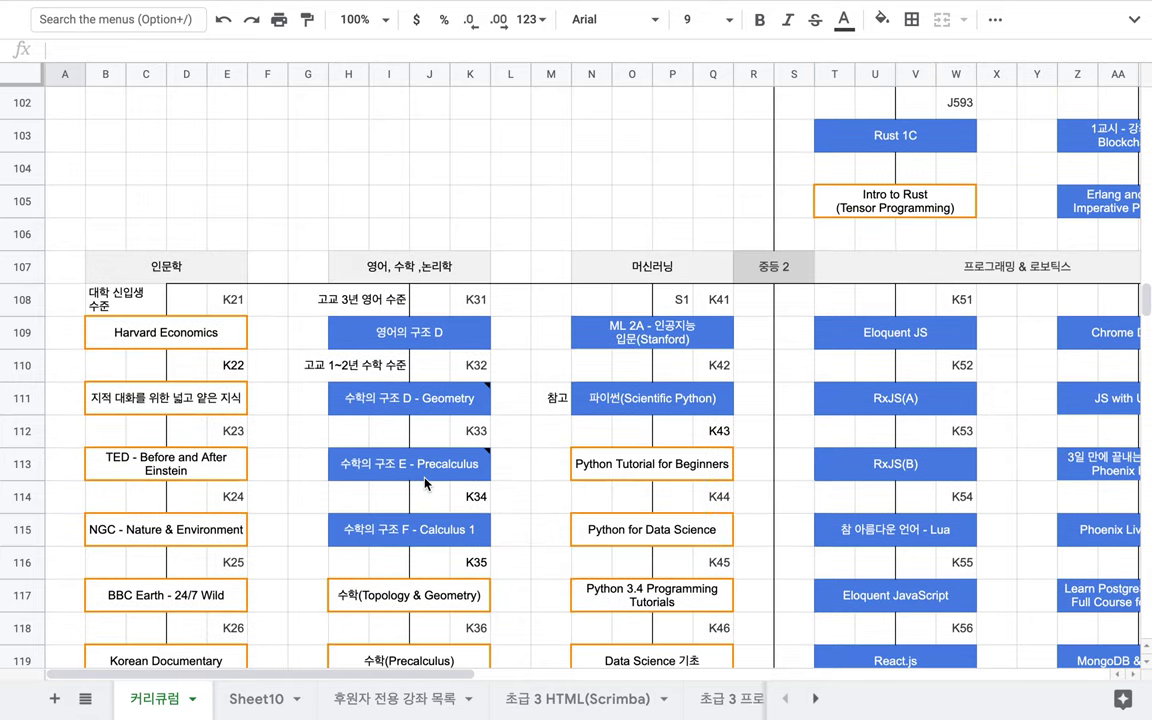
scroll(603, 370, down, 5)
scroll(603, 370, down, 4)
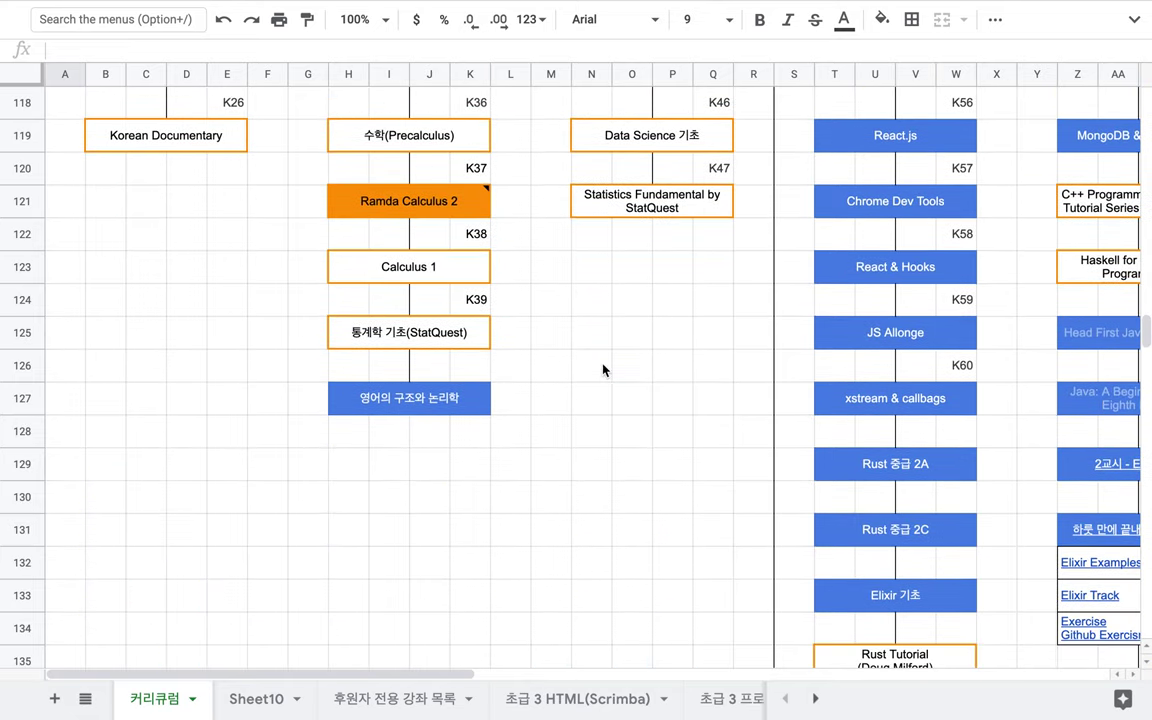
scroll(603, 370, down, 10)
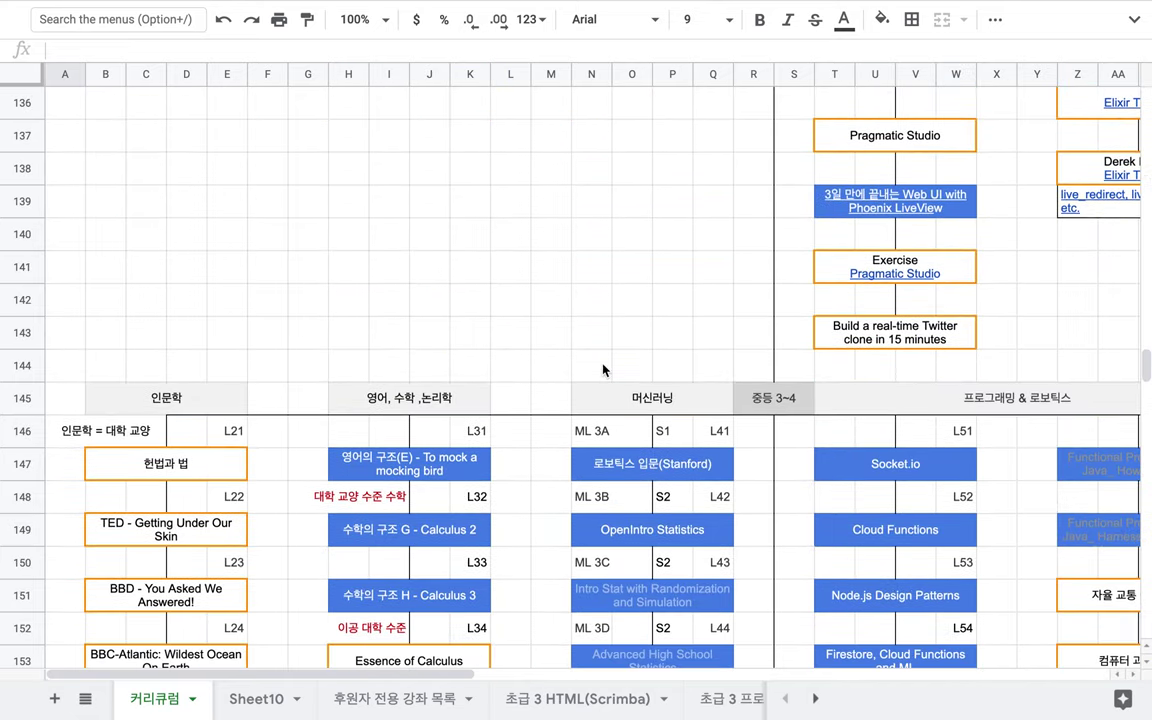
scroll(603, 370, down, 2)
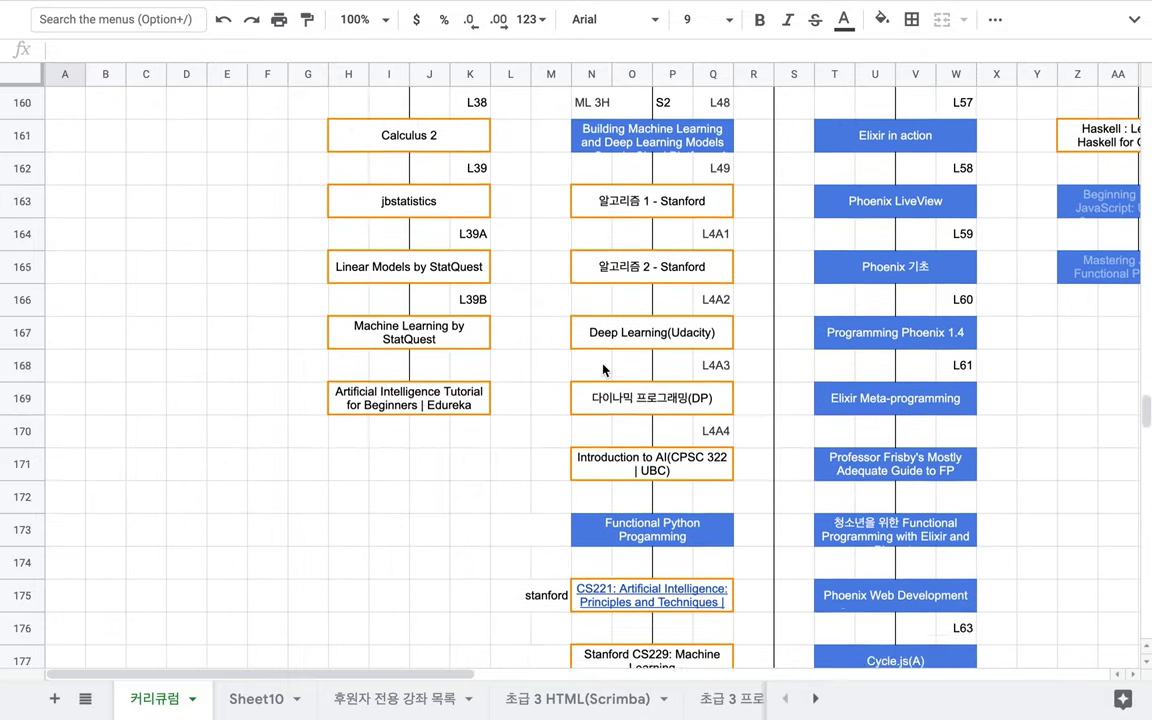
scroll(603, 370, right, 2)
scroll(603, 370, down, 8)
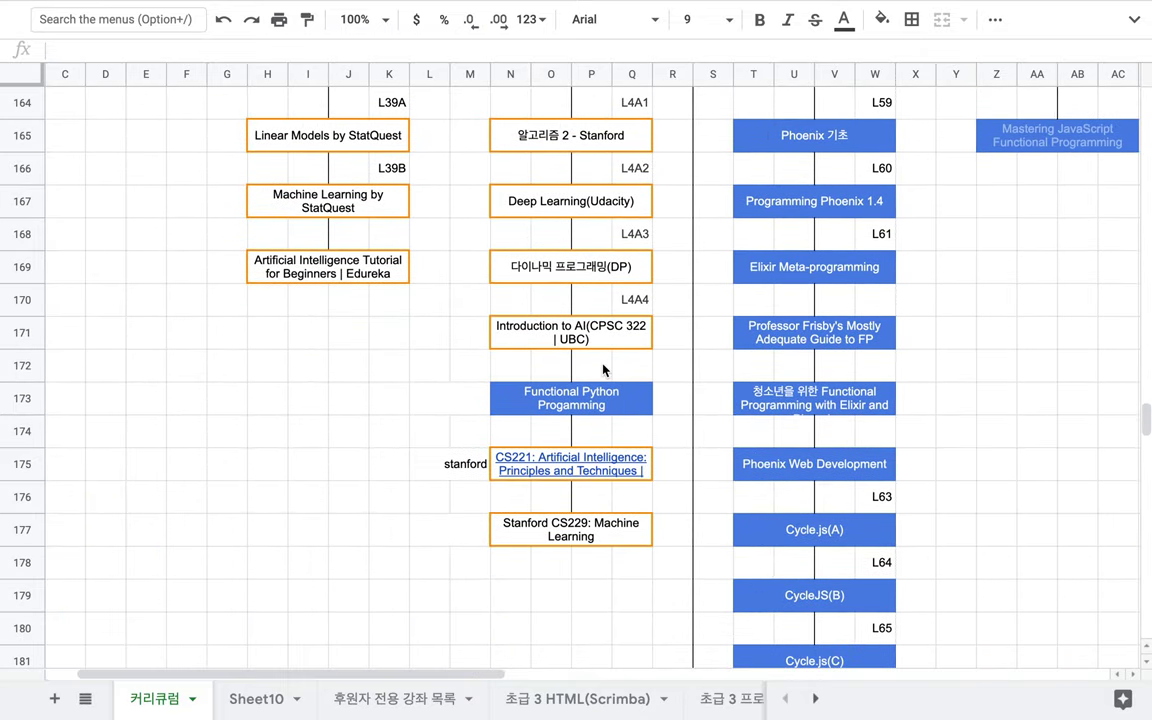
scroll(603, 370, left, 2)
scroll(603, 370, down, 1)
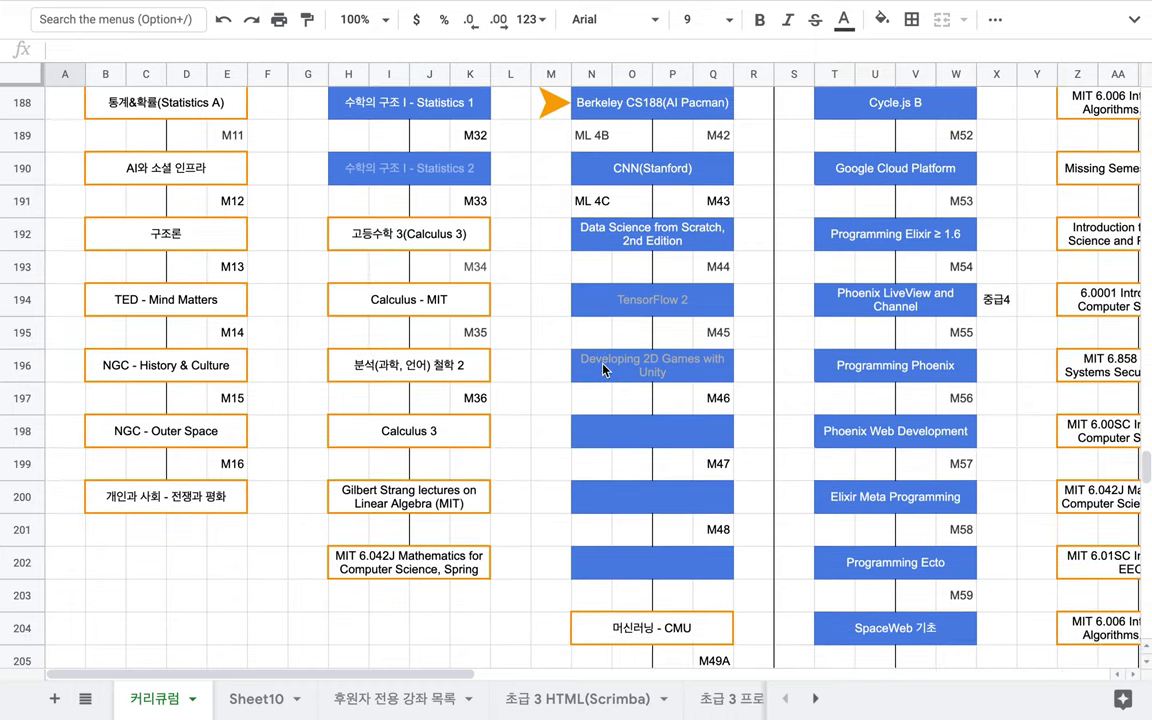
scroll(603, 370, down, 5)
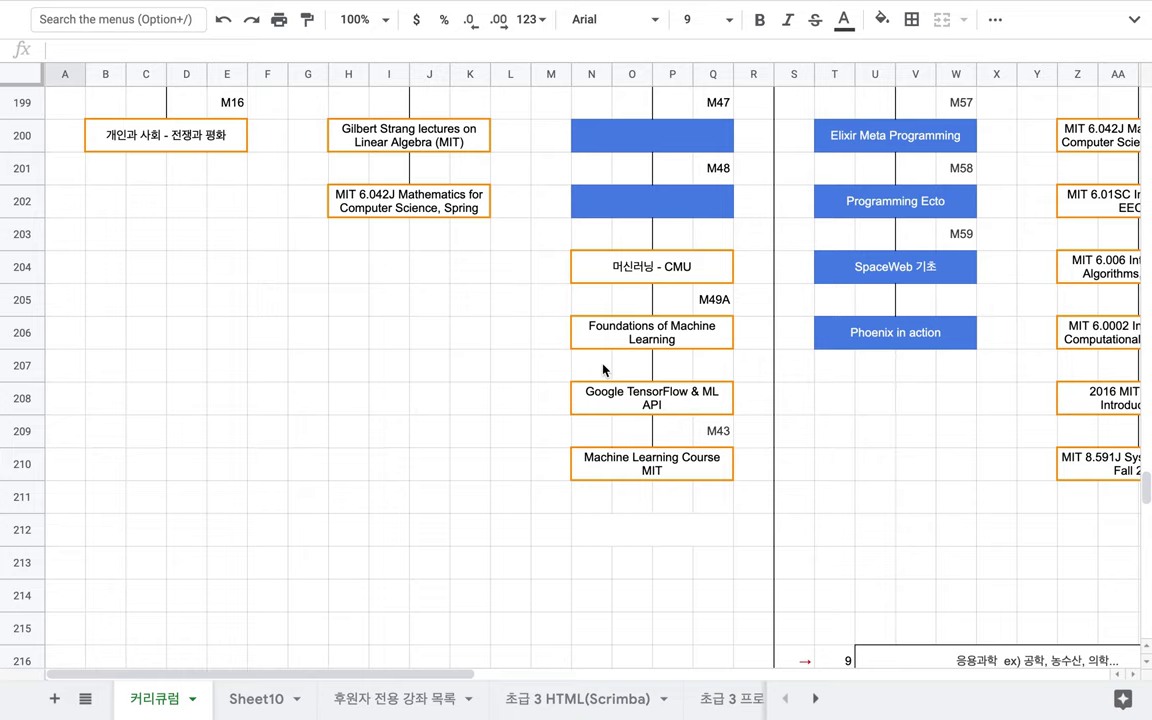
scroll(603, 370, down, 10)
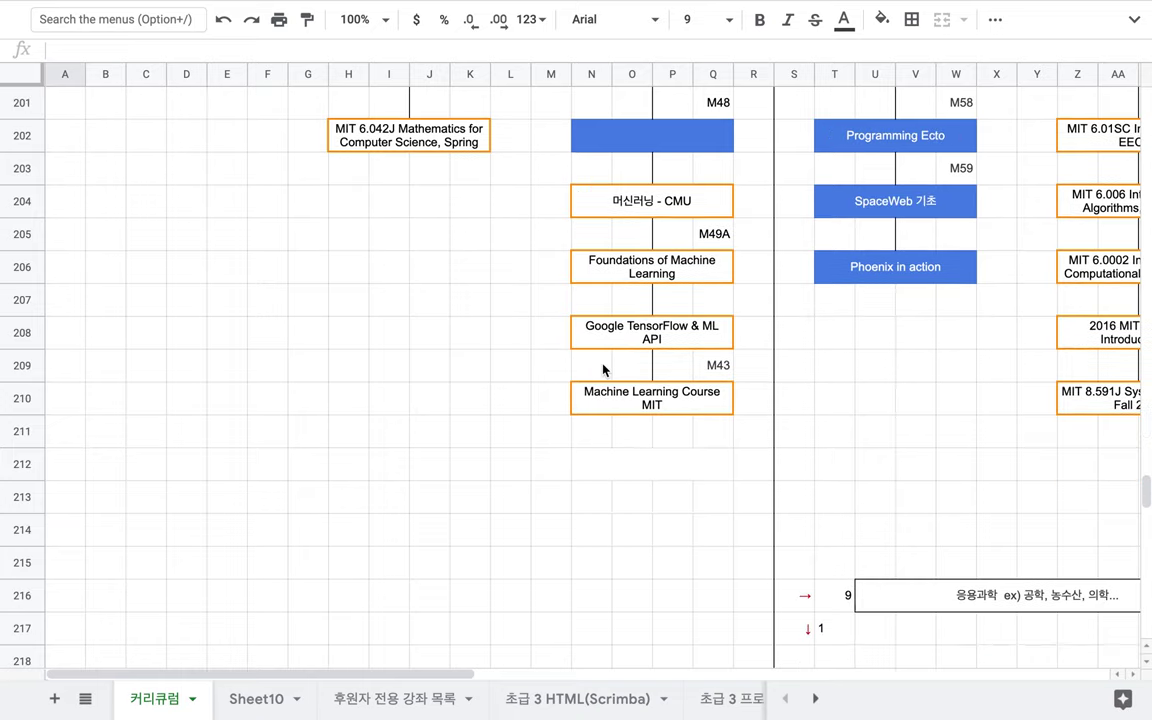
scroll(603, 370, down, 1)
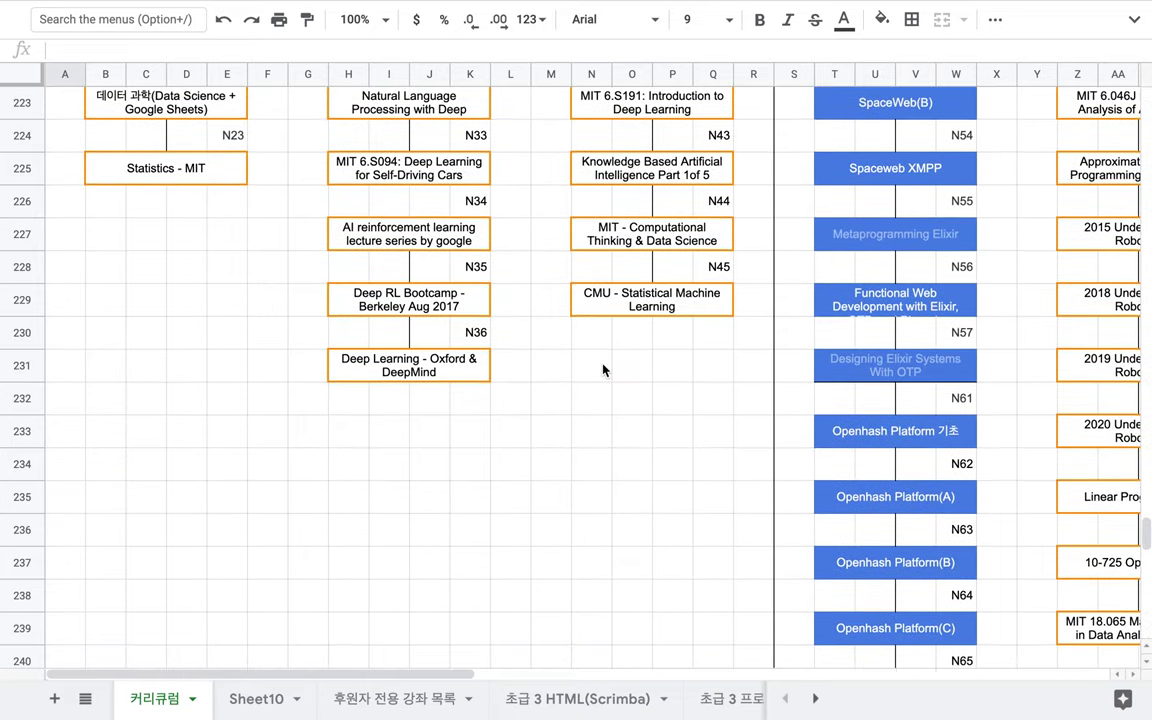
Step: Examine the 대학 3~4 section of the curriculum, including its Spaceweb XMPP, Openhash Platform and robotics courses
scroll(603, 370, right, 6)
scroll(603, 370, up, 1)
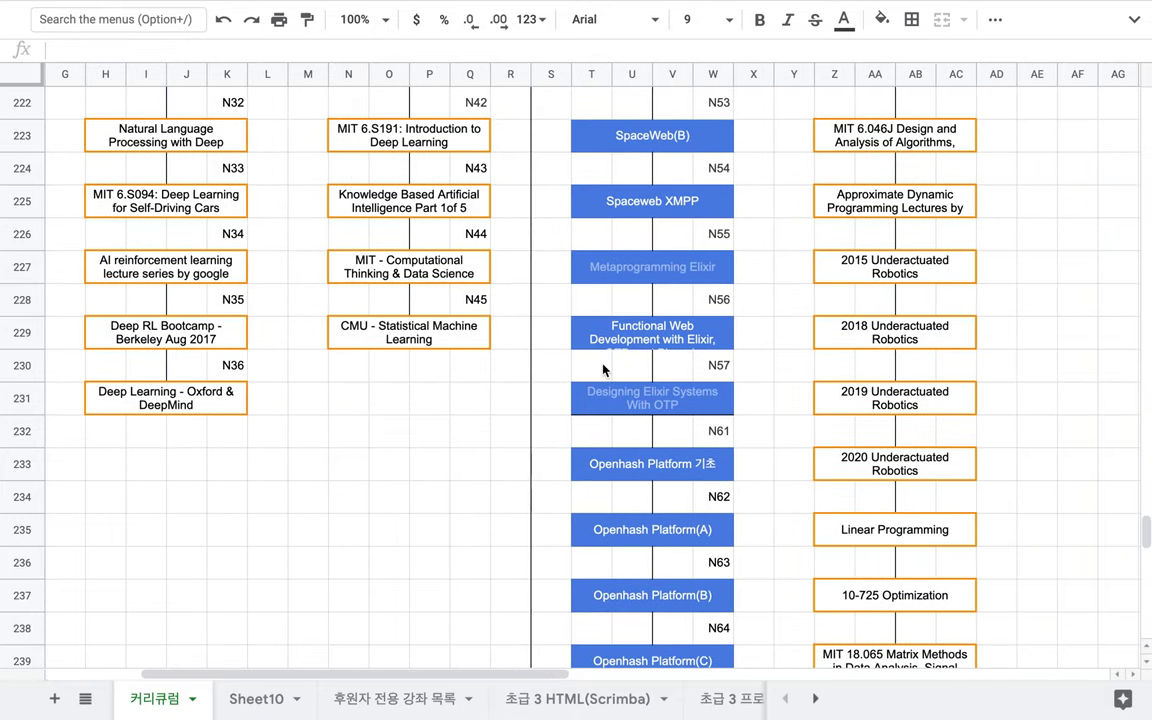
click(653, 212)
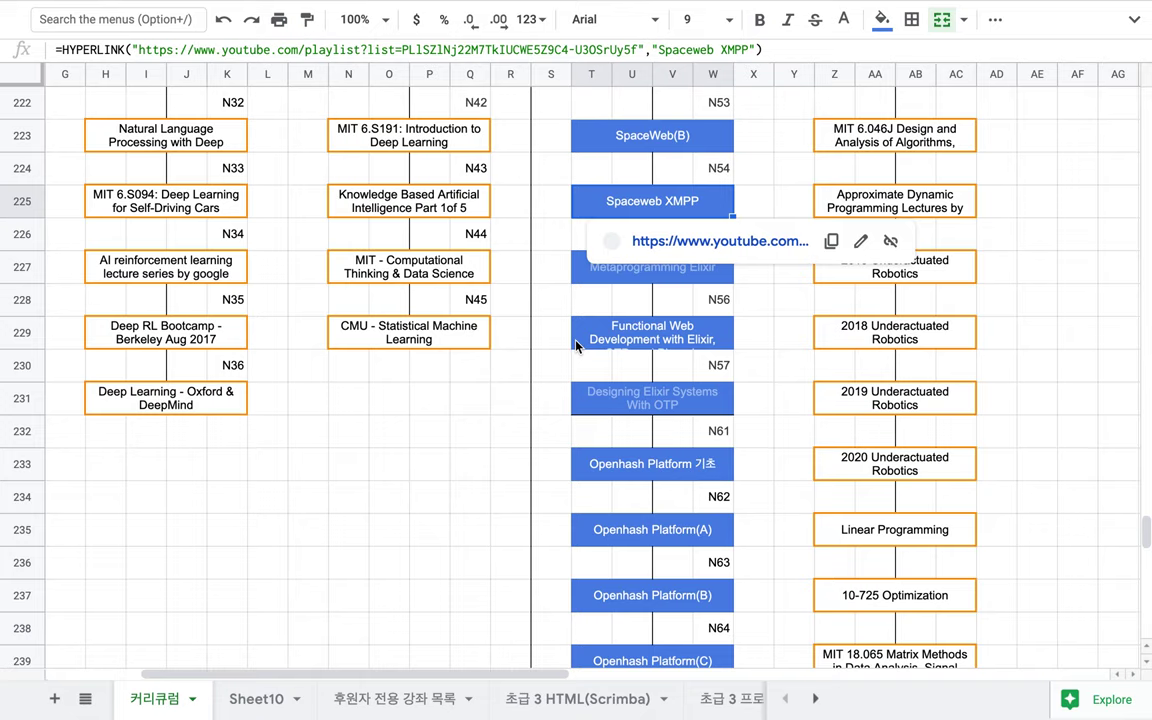
click(480, 406)
scroll(480, 406, down, 7)
scroll(480, 406, left, 5)
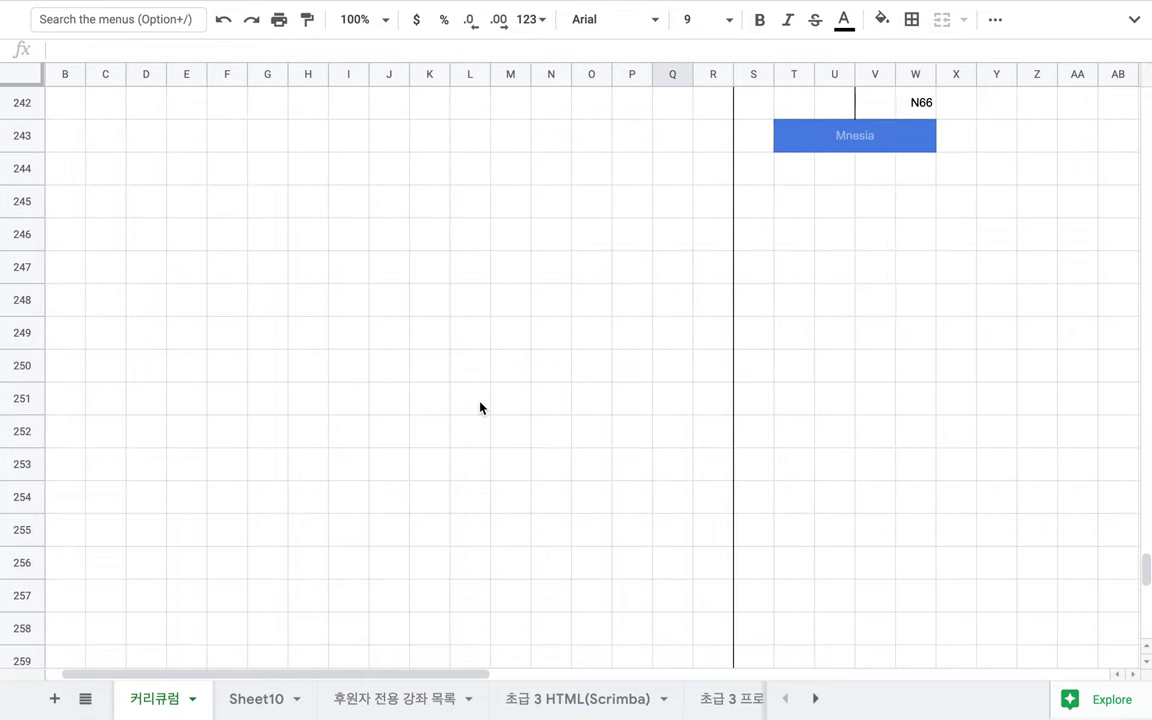
scroll(480, 406, up, 8)
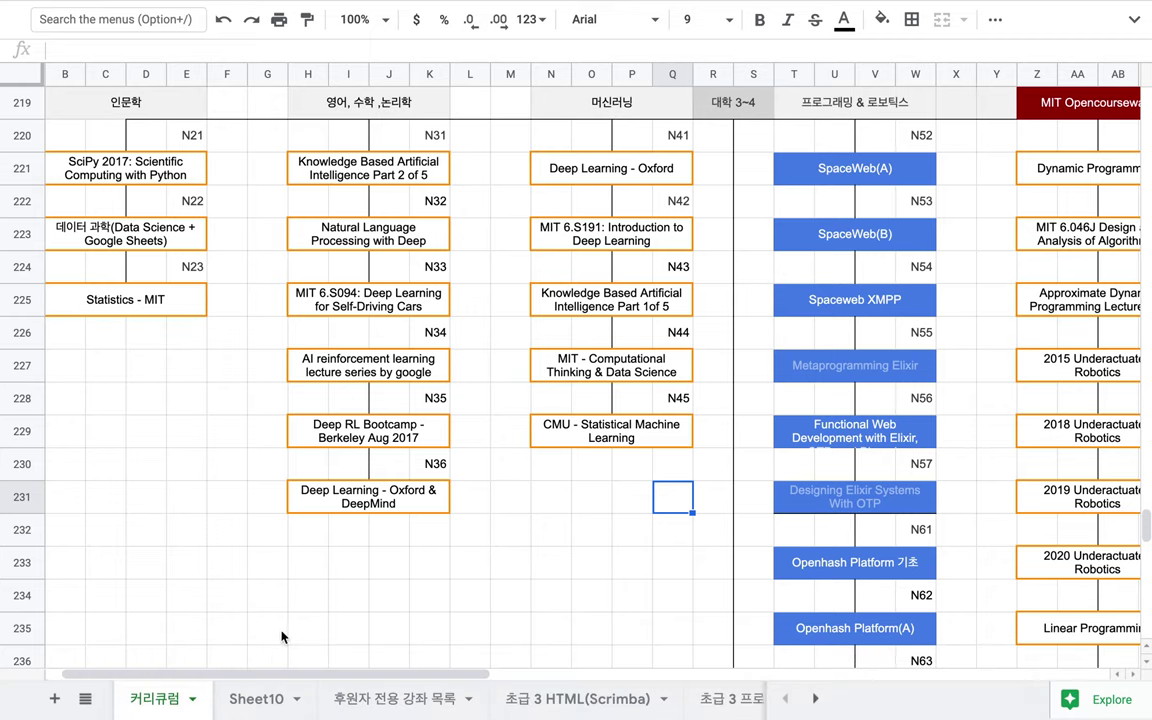
Step: Insert "지능형 교수 시스템, " before "ML" inside the ITS parentheses of item 2 in Sheet10
click(262, 694)
triple_click(476, 340)
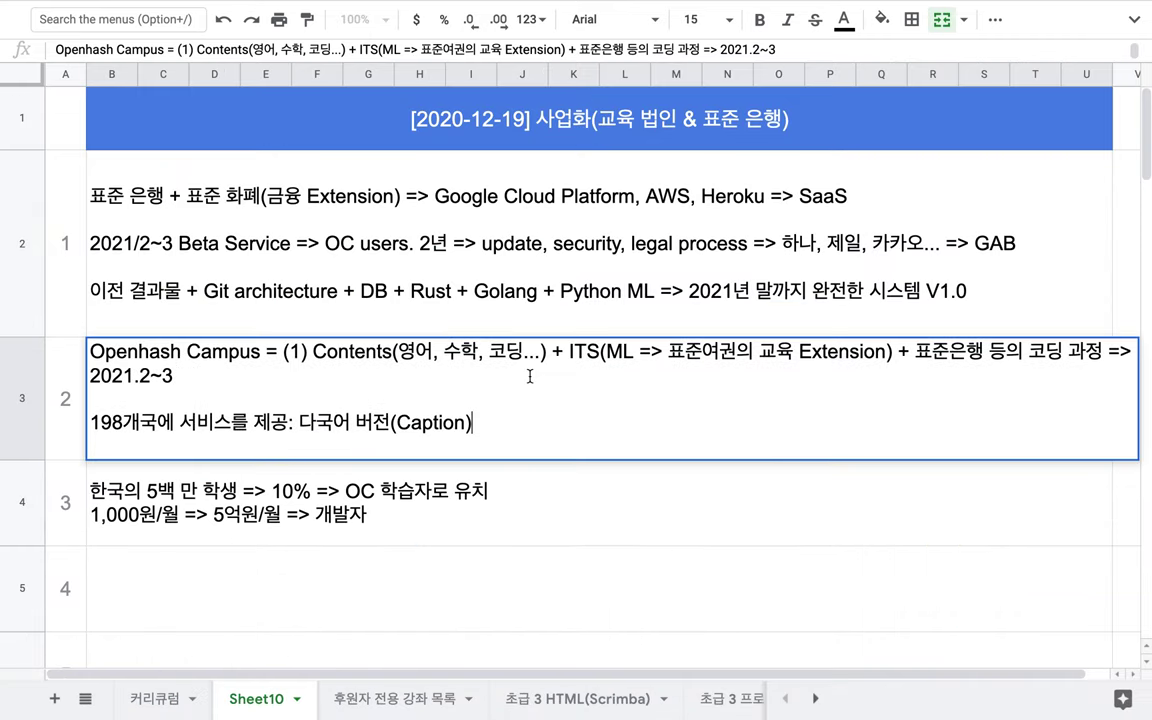
click(581, 354)
text(dswls)
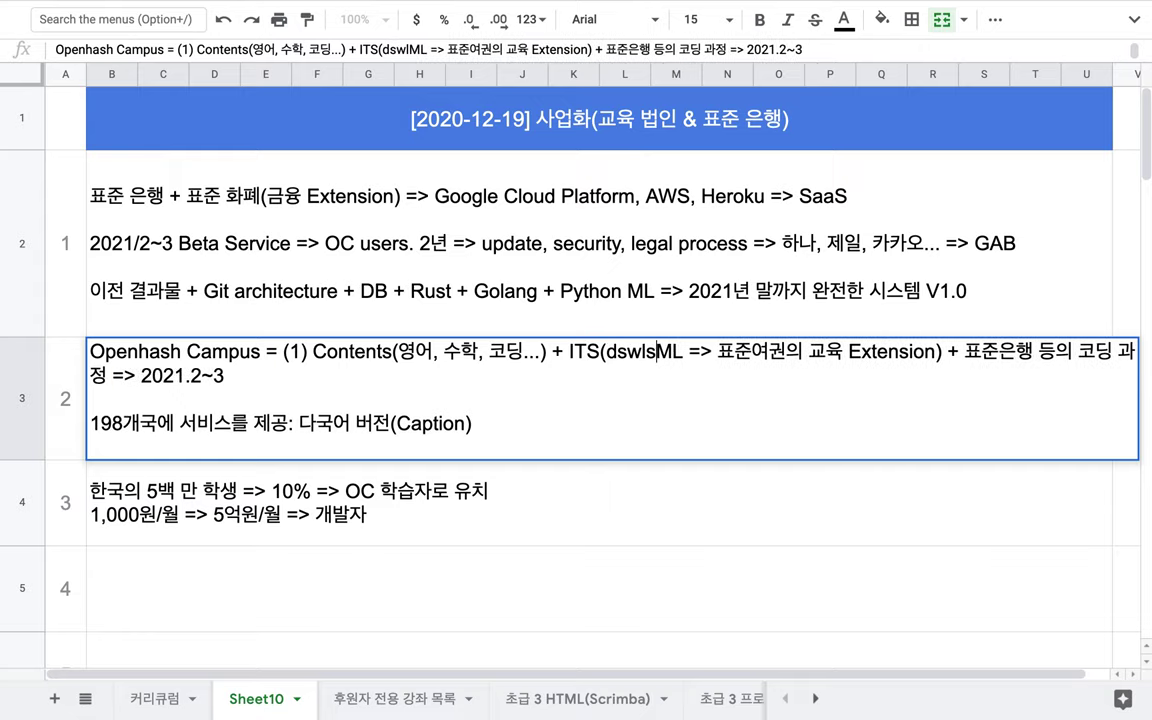
key(BackSpace)
key(BackSpace)
key(BackSpace)
key(BackSpace)
key(BackSpace)
text(지능형 교수 시슬)
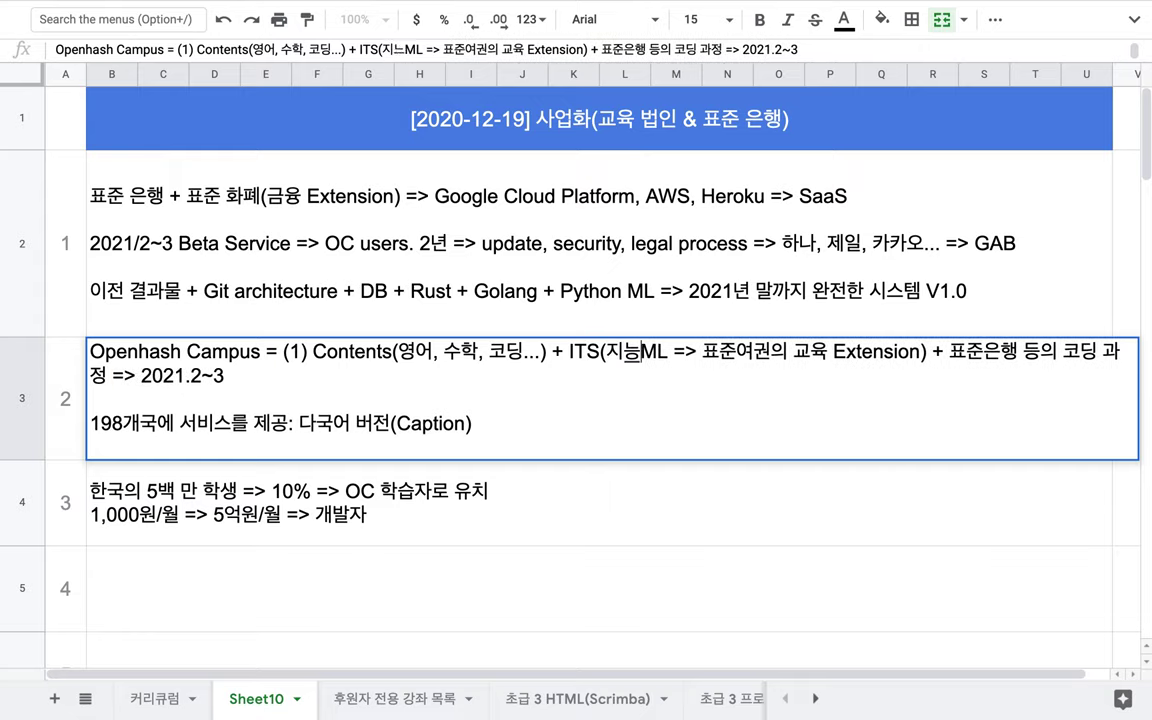
key(BackSpace)
text(템,)
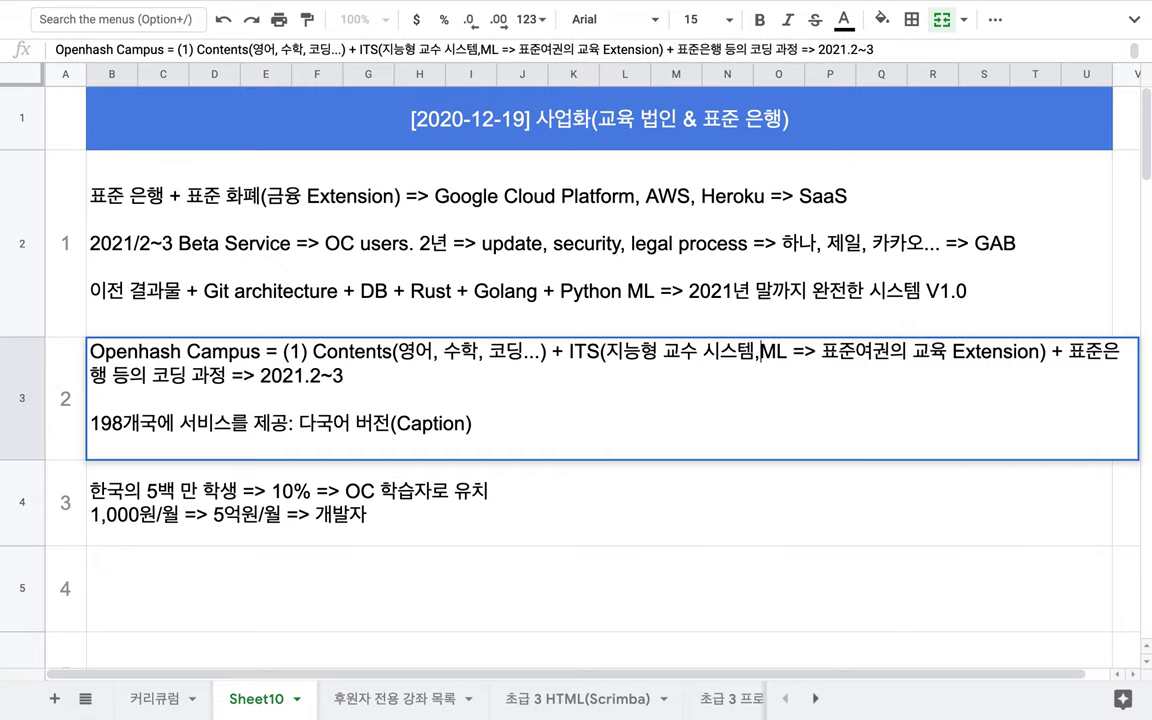
Step: Highlight the 지능형 교수 시스템 and 표준은행 등의 코딩 과정 phrases in item 2, plus the first line of item 1
drag(610, 350, 752, 350)
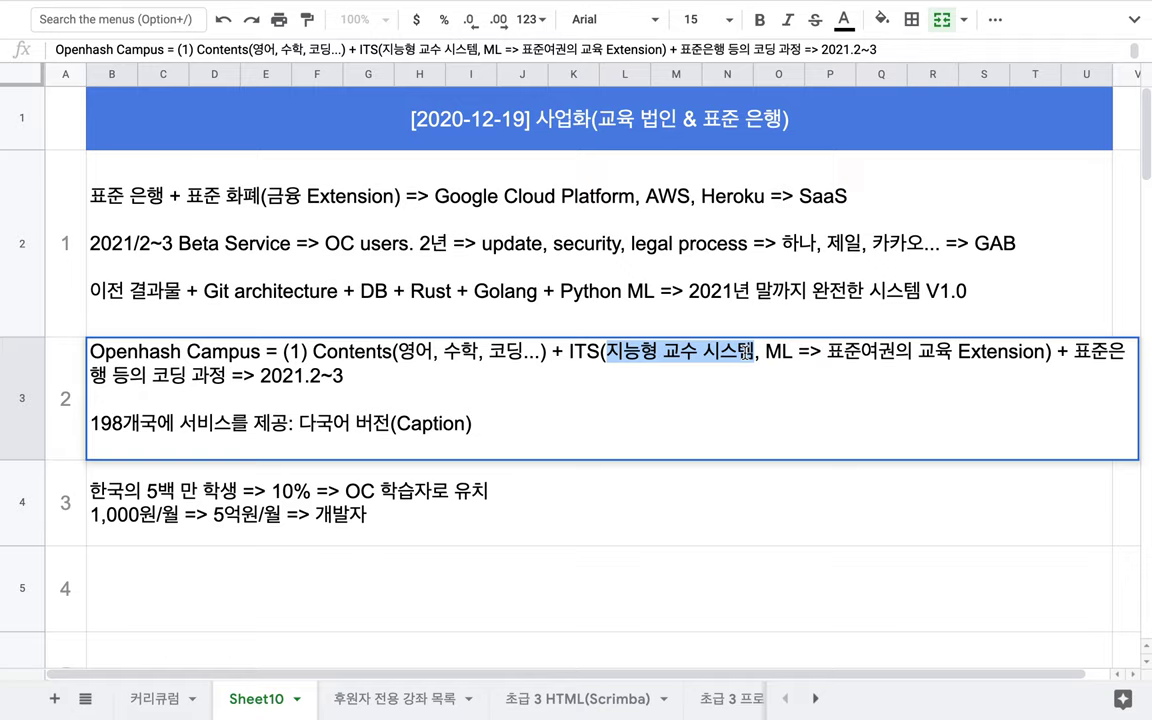
click(760, 352)
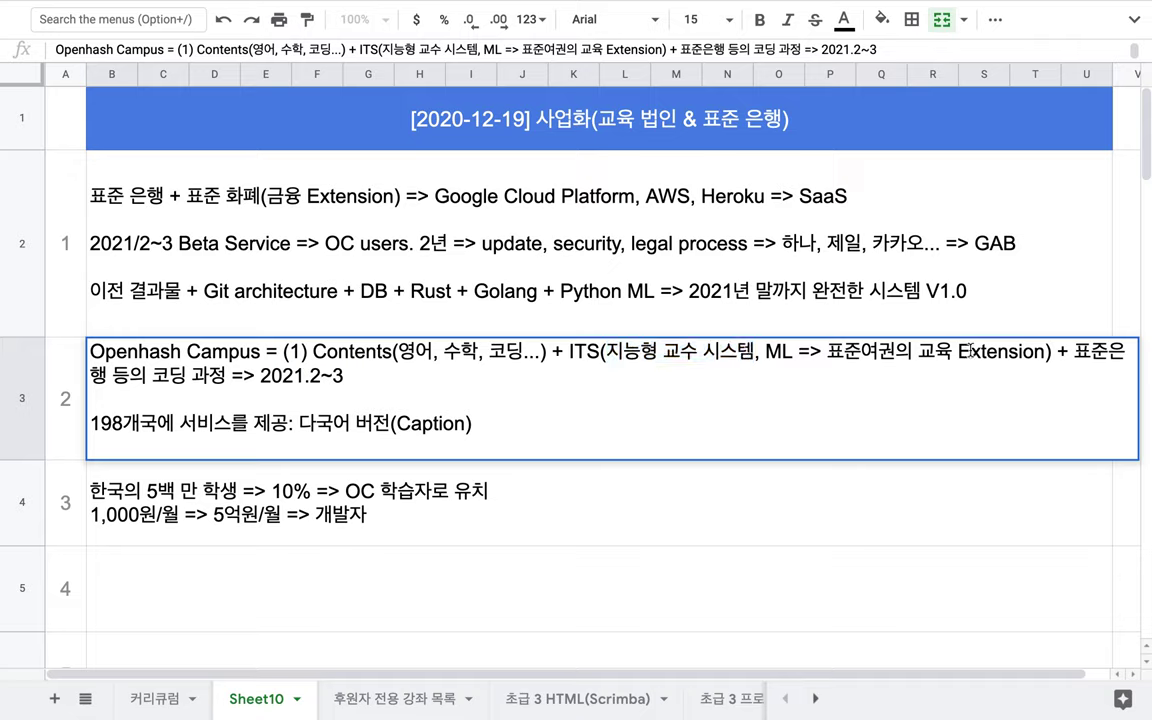
drag(1072, 352, 226, 376)
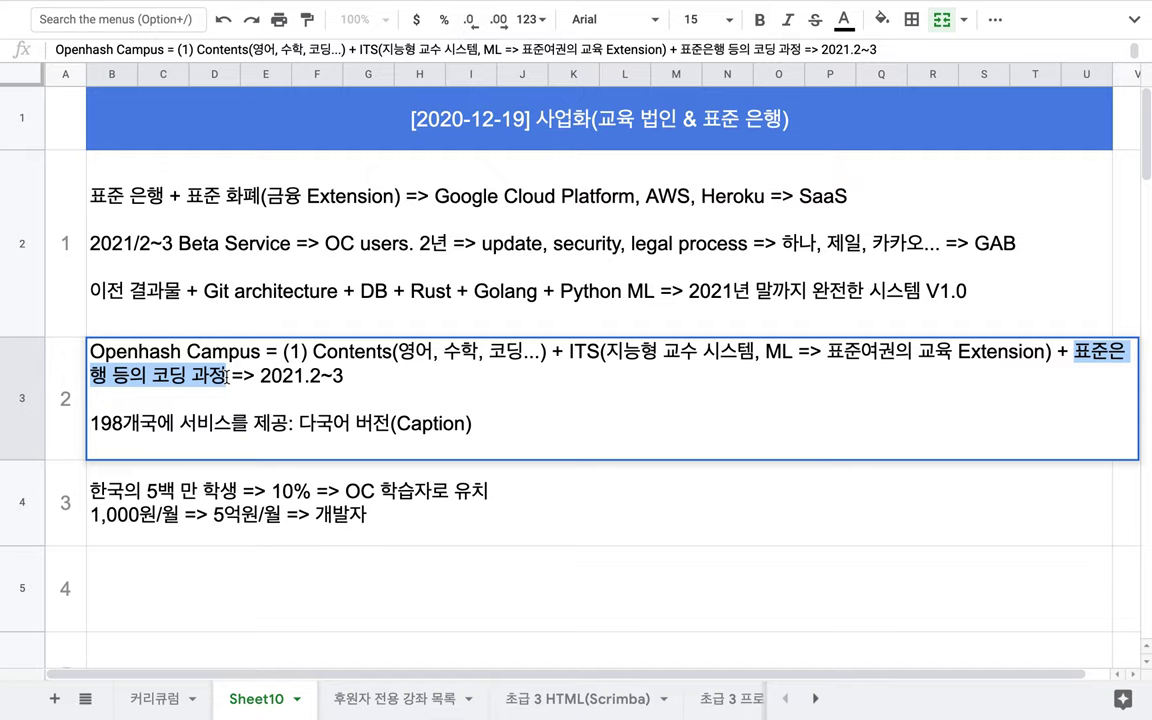
click(362, 287)
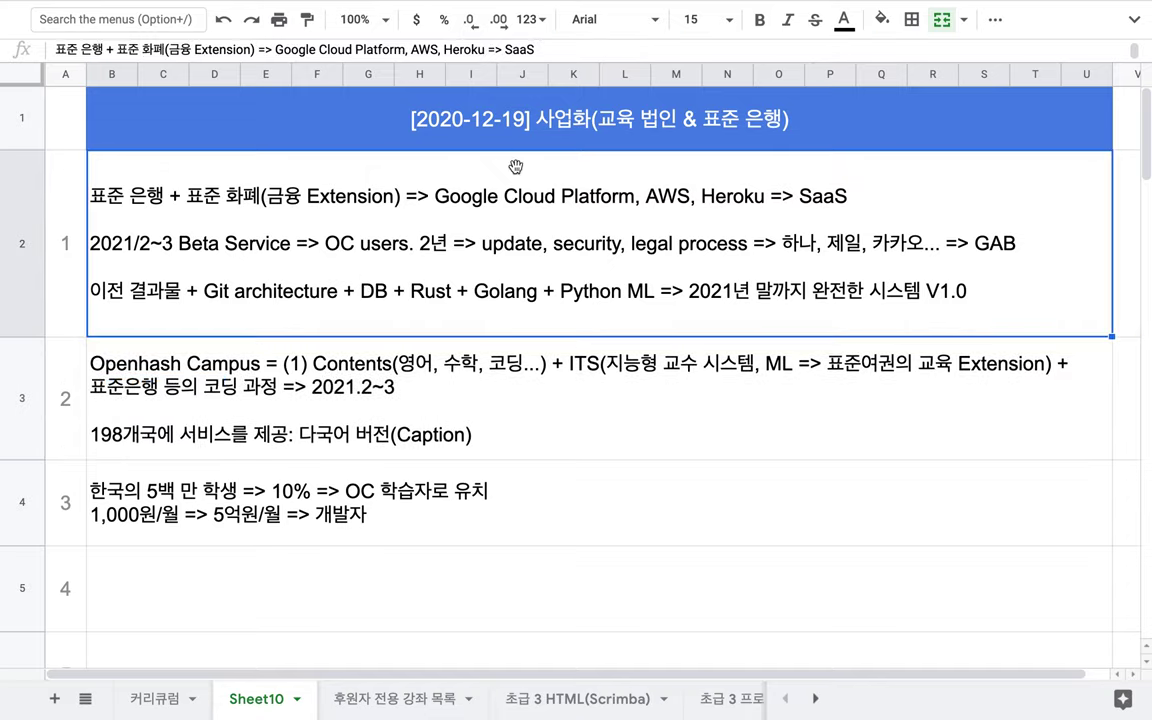
double_click(424, 235)
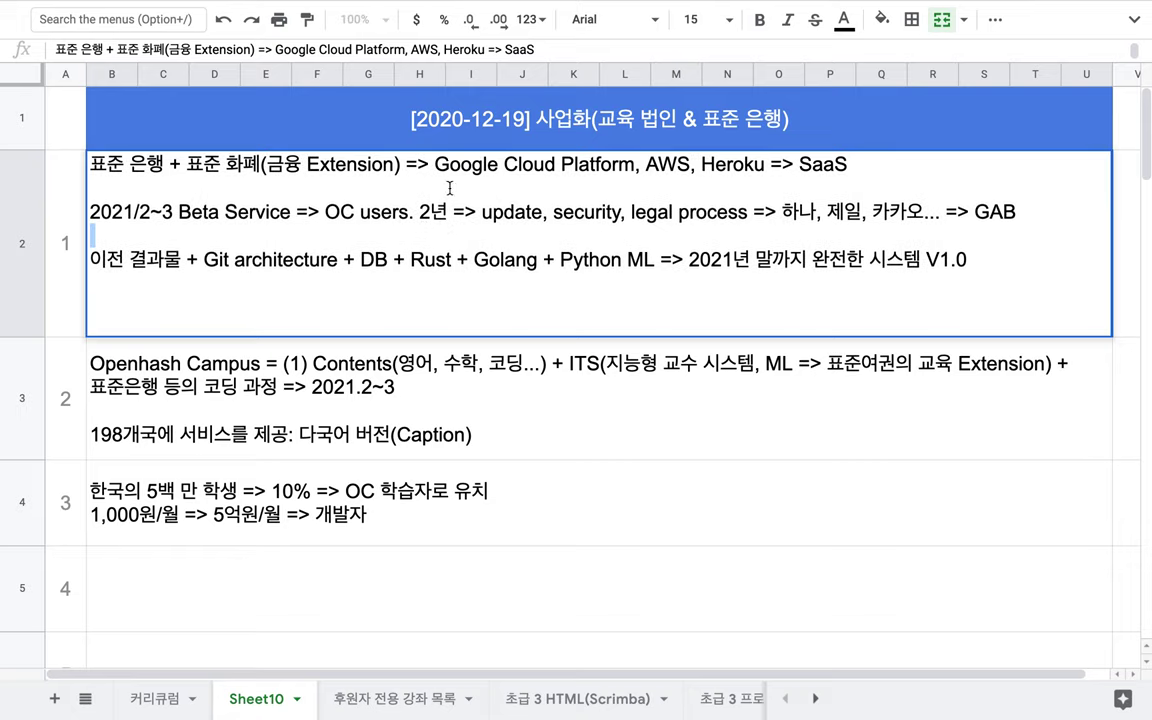
double_click(470, 166)
click(471, 173)
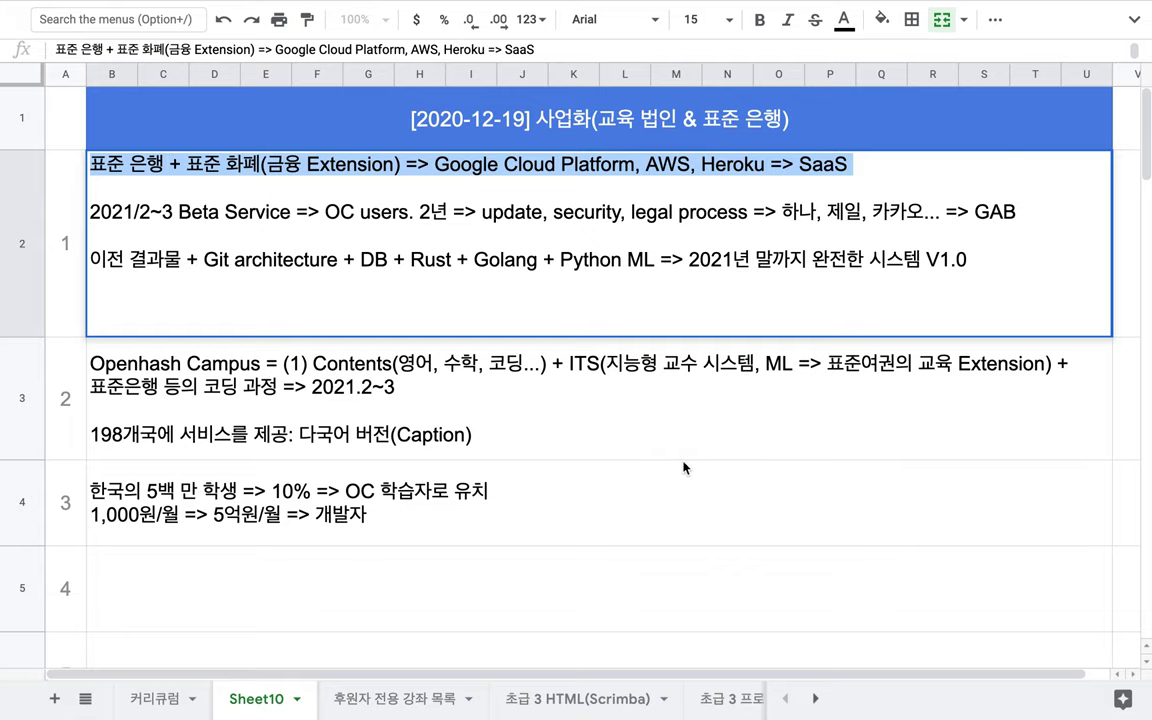
key(Return)
Step: Highlight "1,000원" in item 3 and make that item's row taller
double_click(435, 500)
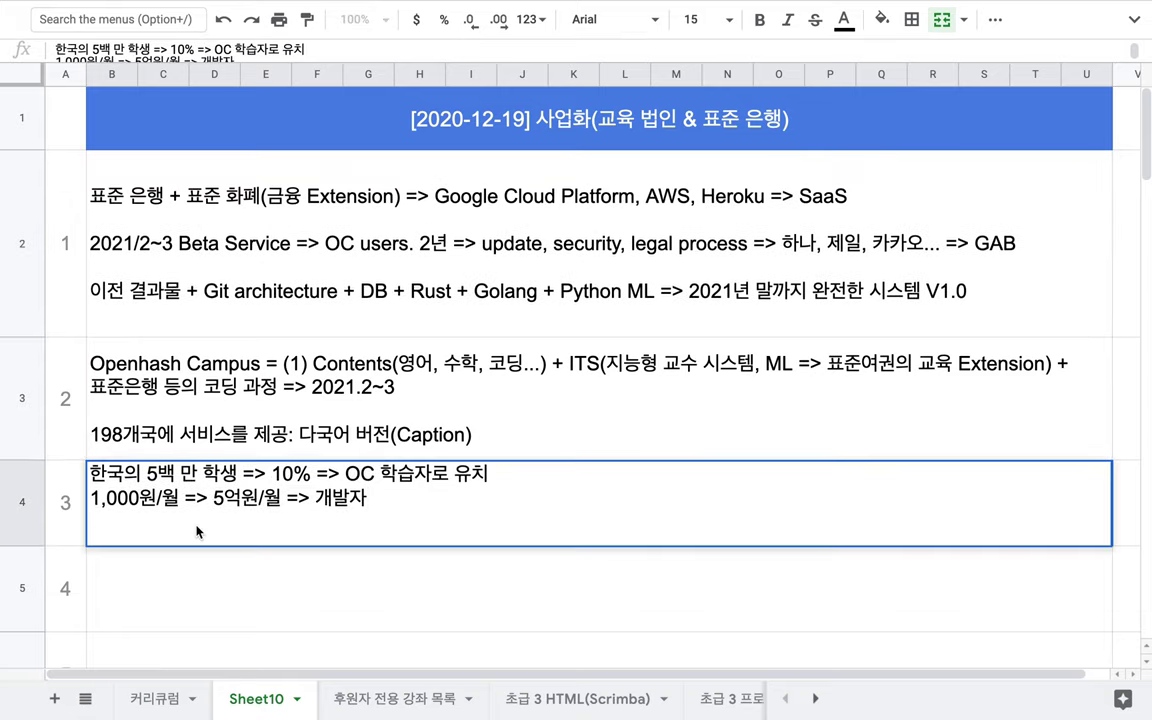
drag(157, 498, 90, 498)
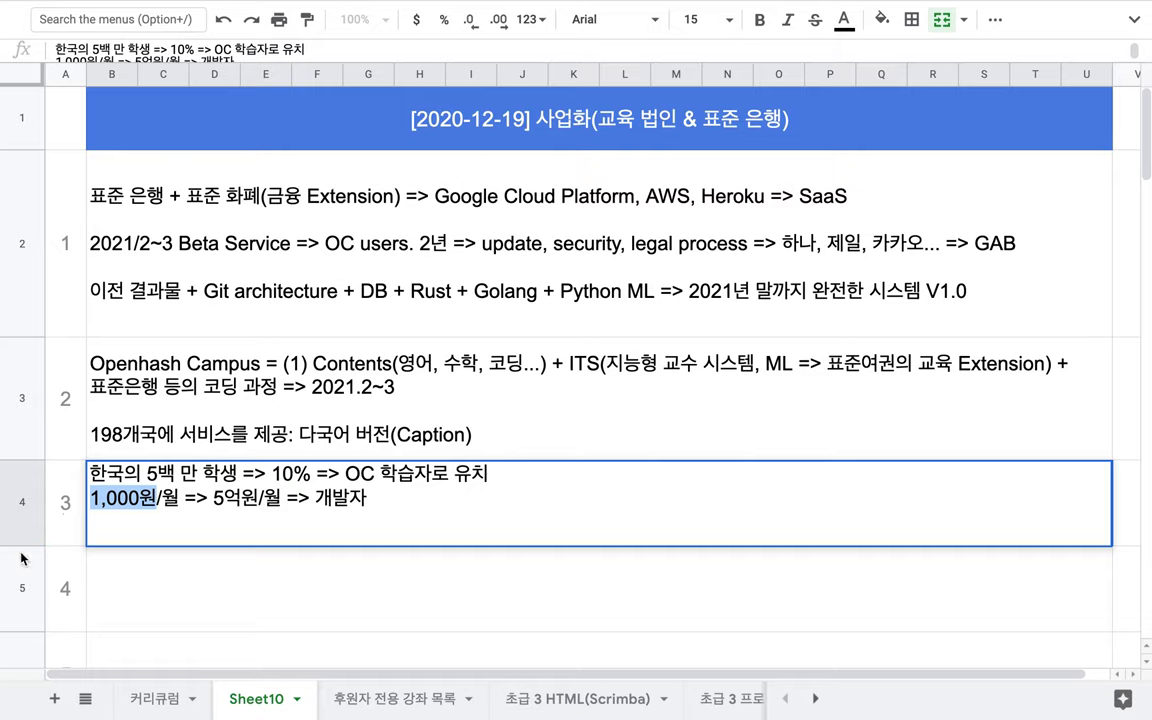
drag(20, 546, 20, 577)
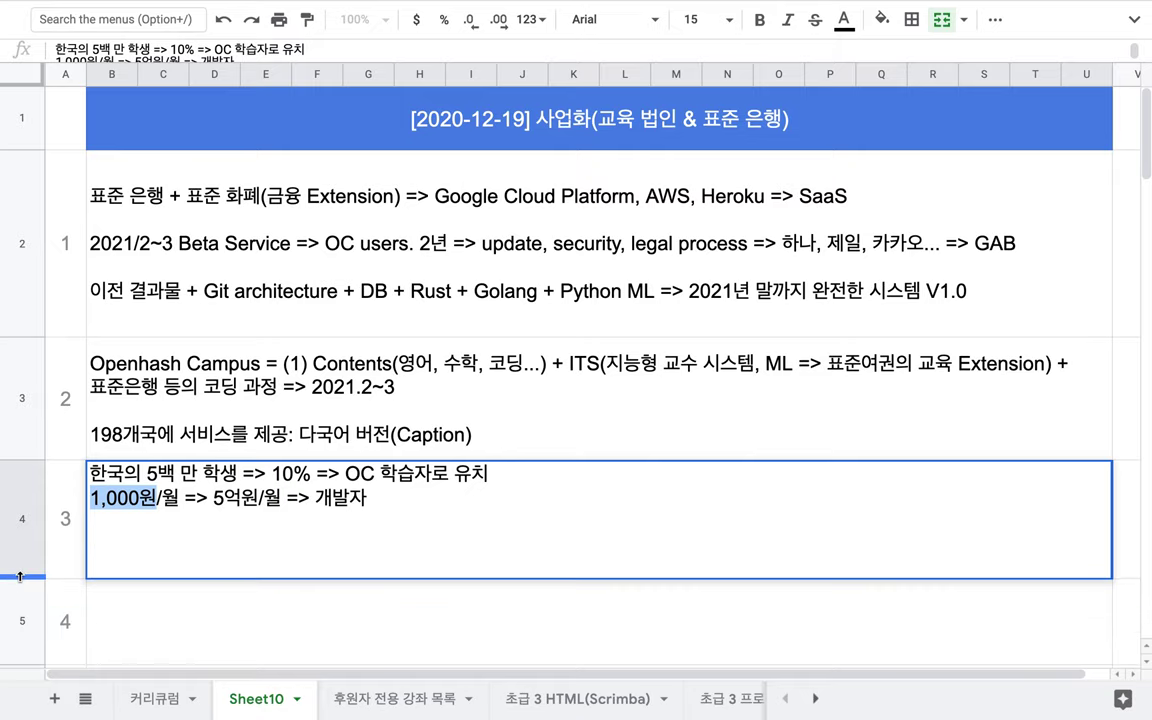
Step: Highlight the "5백 만 학생" and "=> 10% =>" parts in the first line of item 3
click(200, 497)
drag(242, 474, 140, 477)
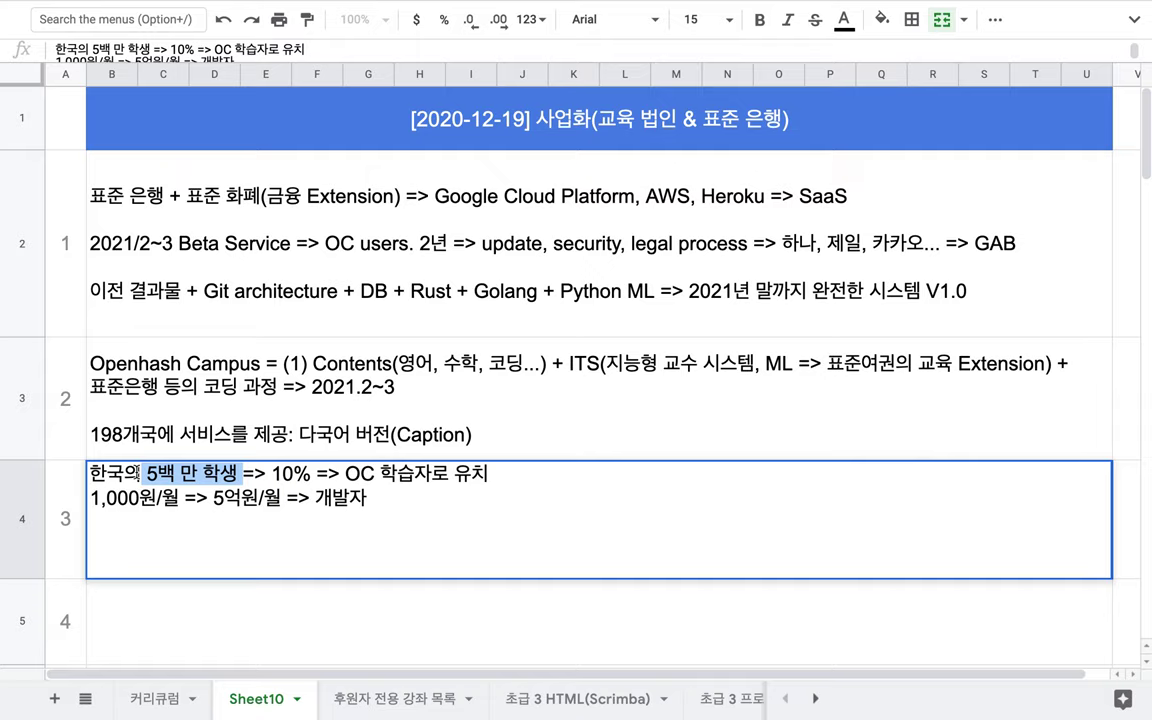
drag(243, 474, 337, 481)
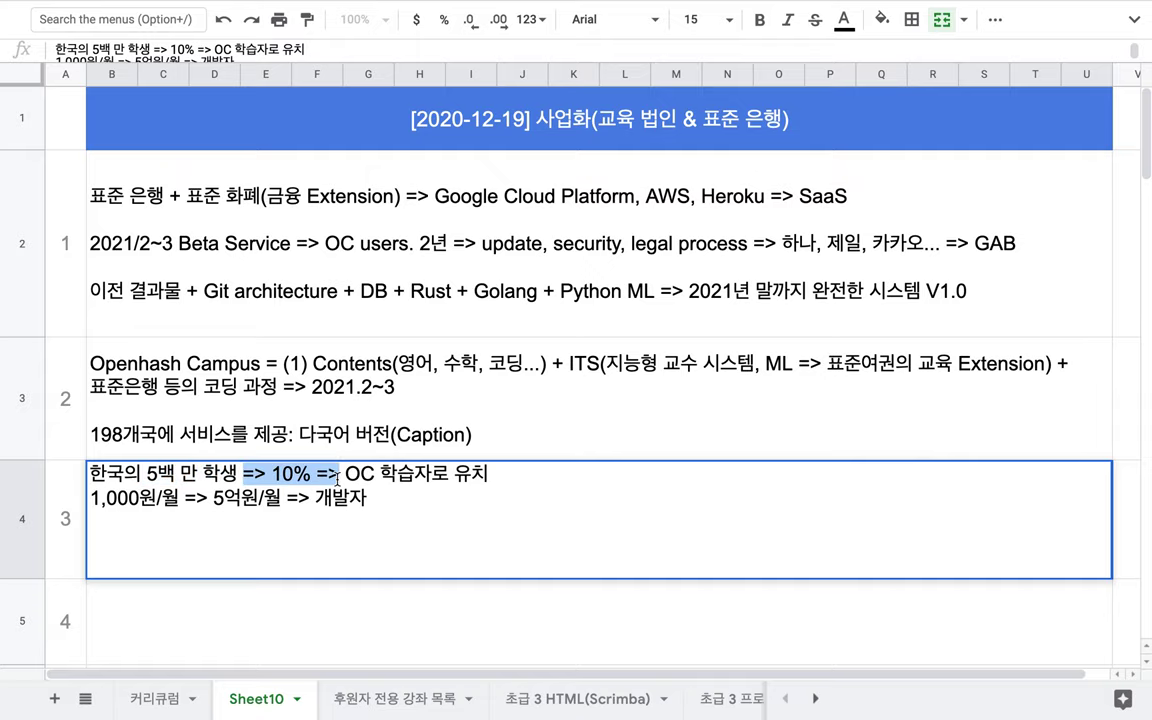
Step: Examine the 대학 3~4 section of the 커리큘럼 sheet, including the Deep Learning - Oxford course link
click(158, 697)
scroll(445, 441, up, 3)
scroll(445, 441, up, 3)
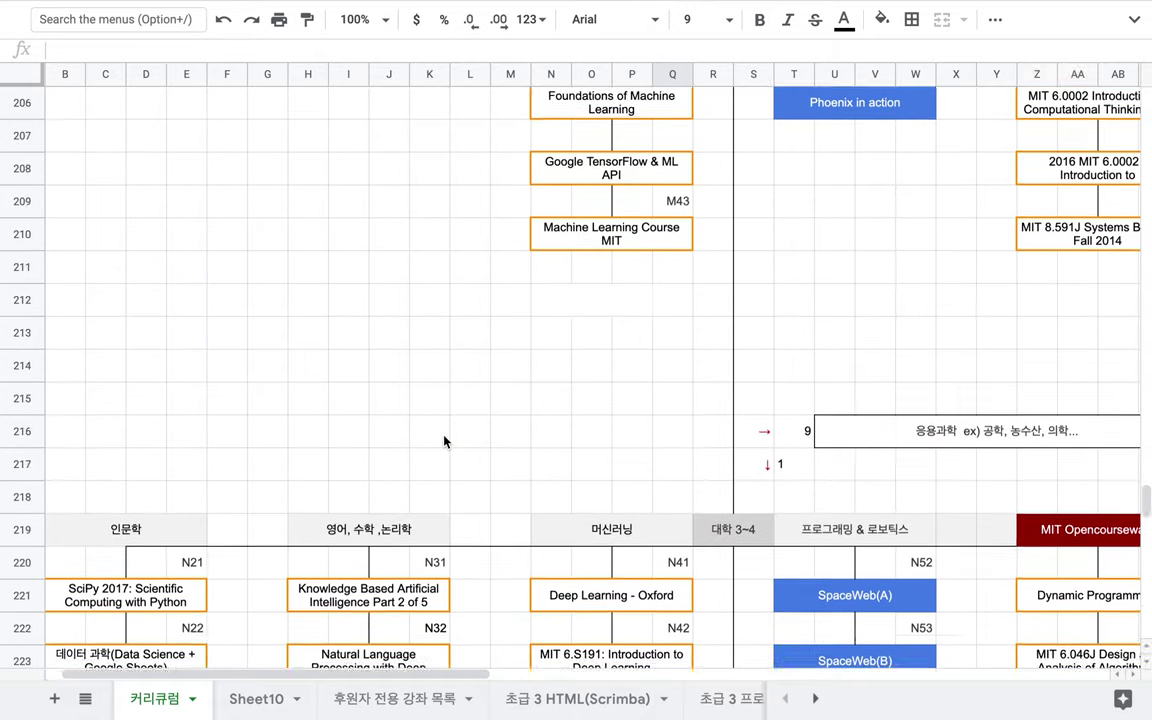
scroll(445, 441, down, 2)
scroll(445, 441, left, 1)
scroll(445, 441, down, 3)
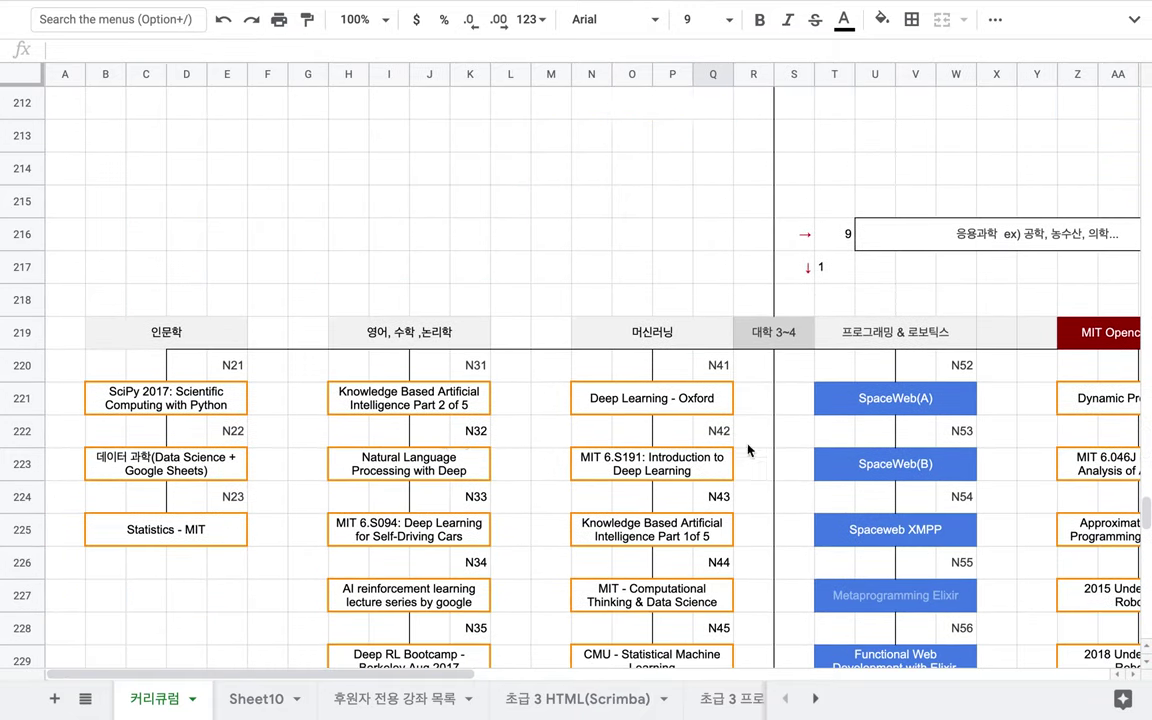
mouse_move(694, 420)
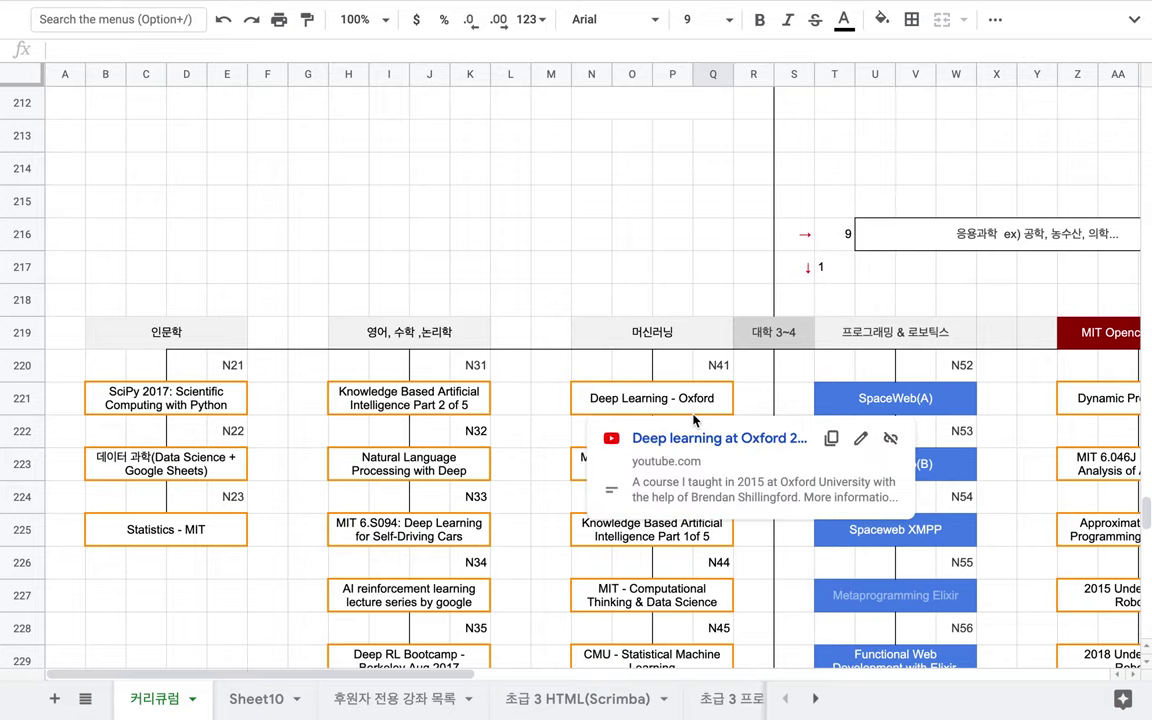
Step: Enter "영어 강좌 =>" as the text of item 4 in Sheet10
click(268, 700)
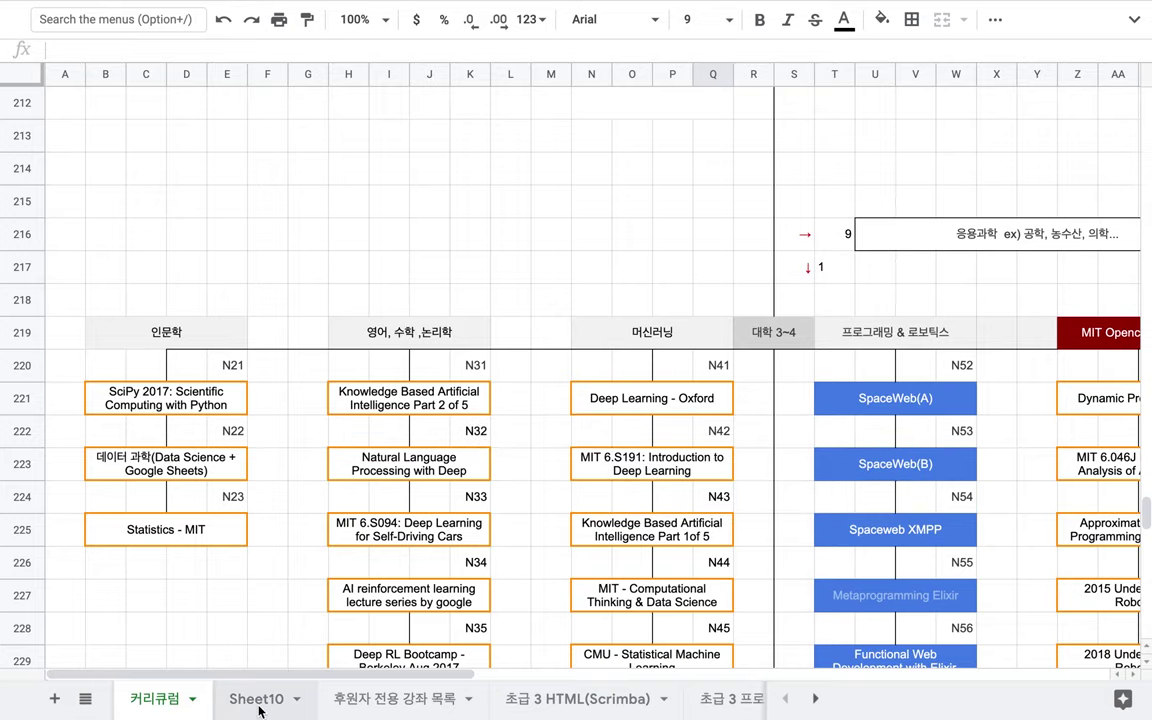
click(352, 625)
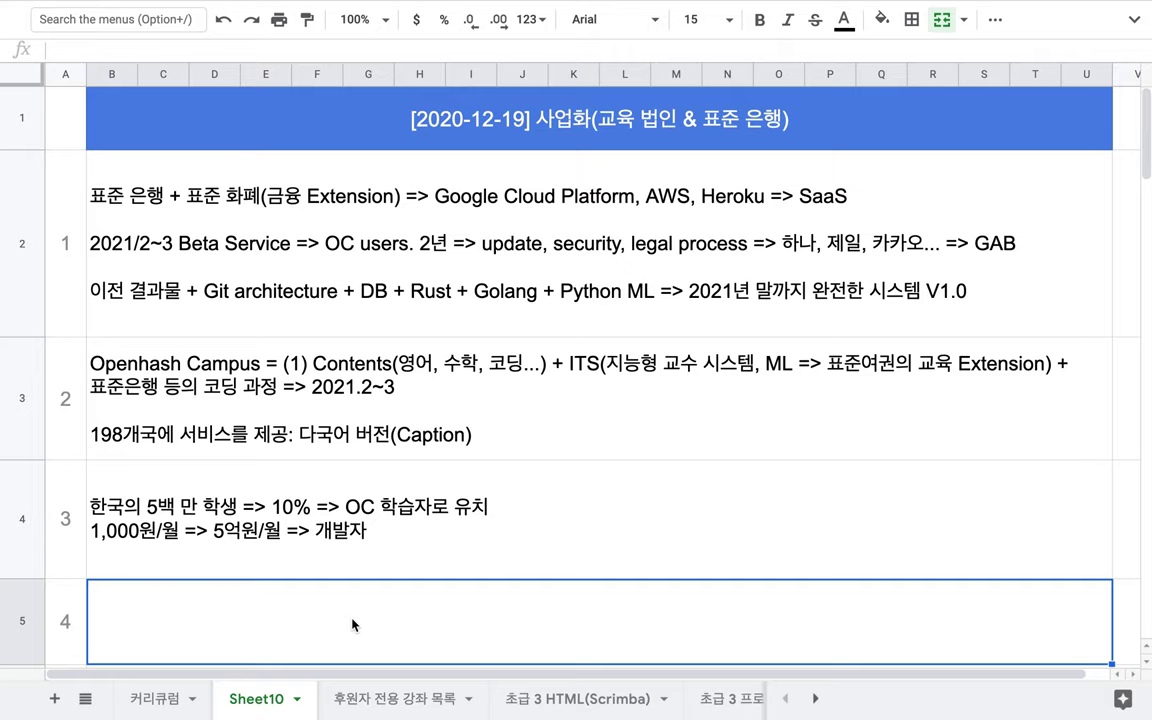
text(수학)
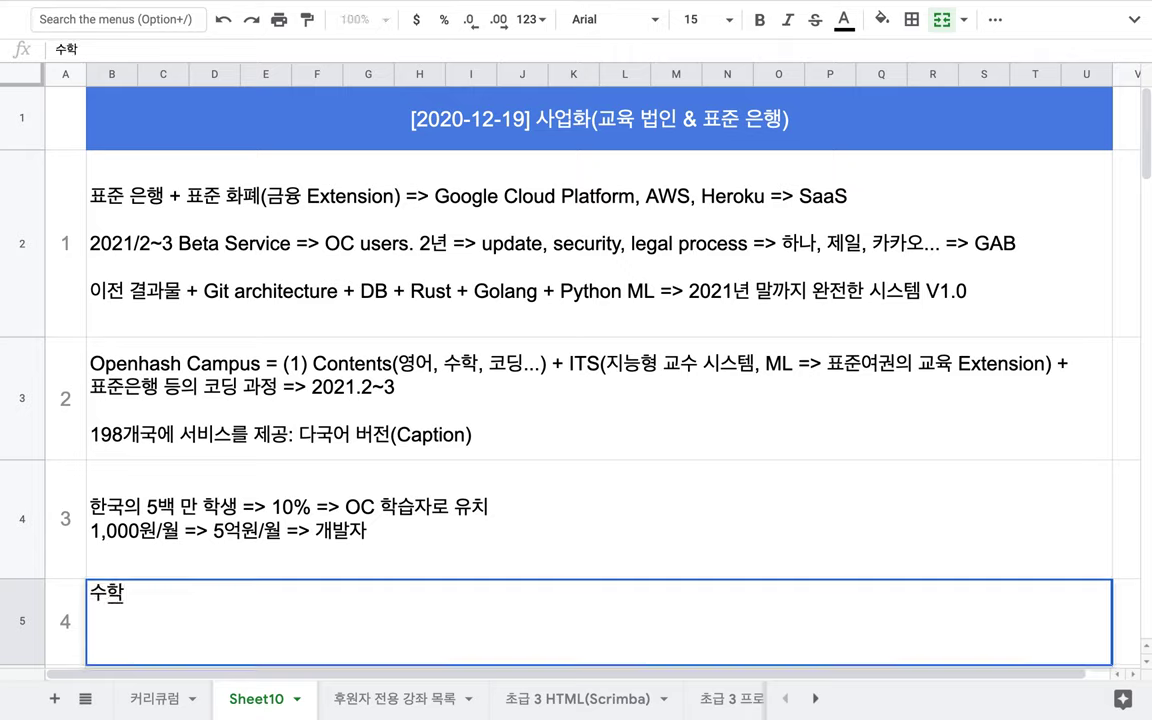
key(BackSpace)
key(BackSpace)
key(BackSpace)
key(BackSpace)
text(영어 그)
text(강좌)
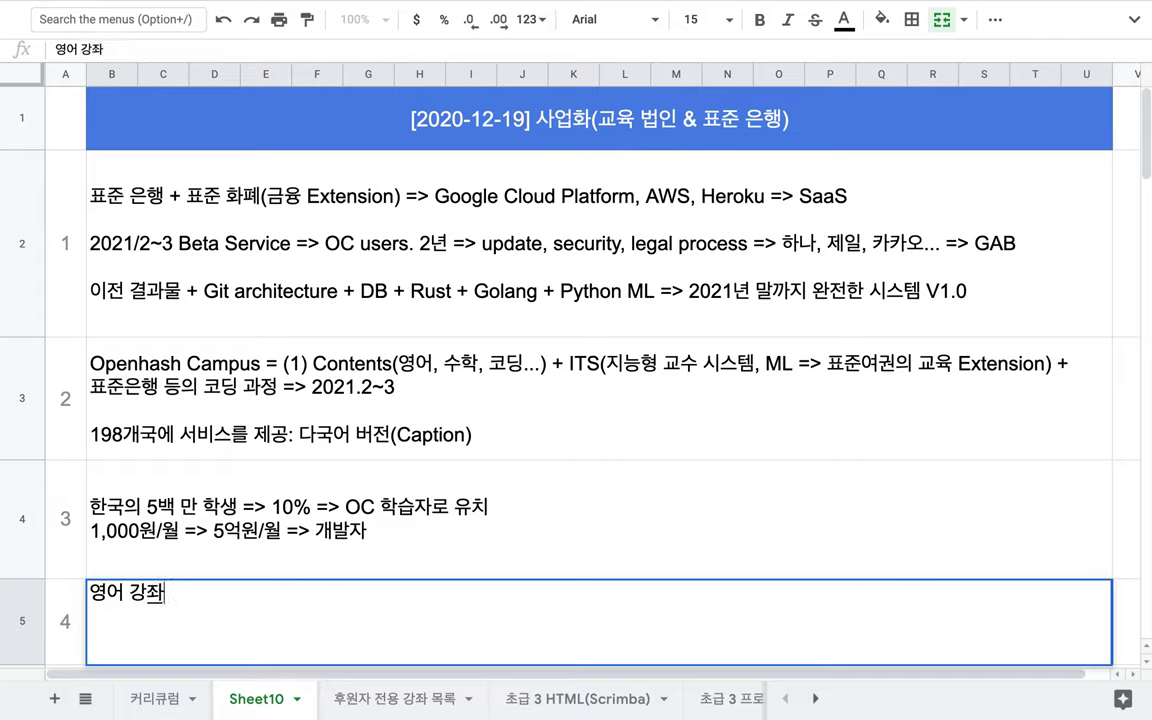
text( =>)
Step: Look through the machine learning and programming courses above the 대학 3~4 section in the 커리큘럼 sheet
click(155, 698)
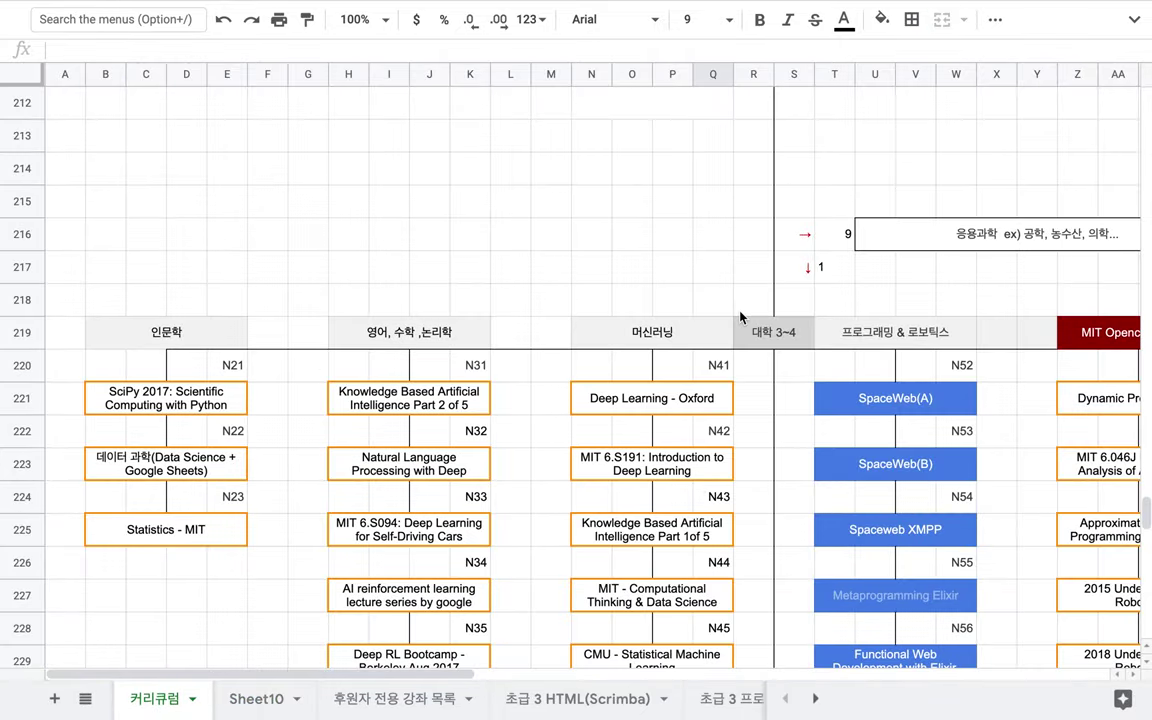
scroll(741, 317, up, 3)
scroll(741, 317, up, 15)
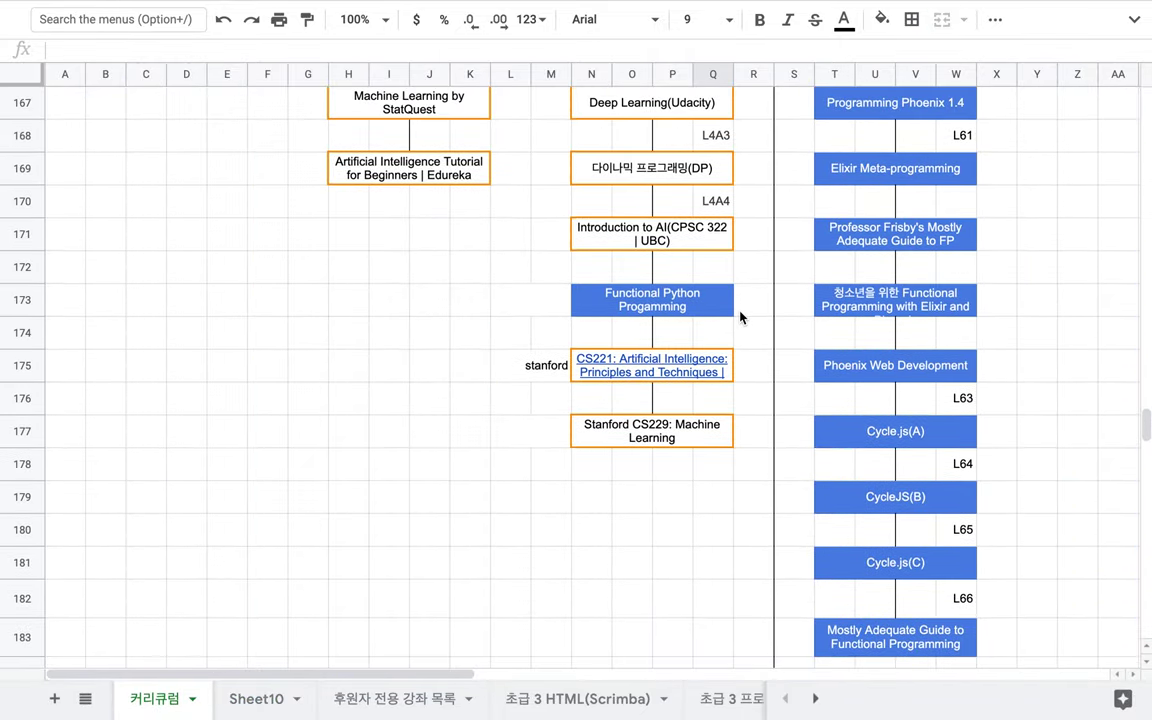
Step: Replace the arrow in item 4 of Sheet10 with "+ 수학 강좌"
click(251, 698)
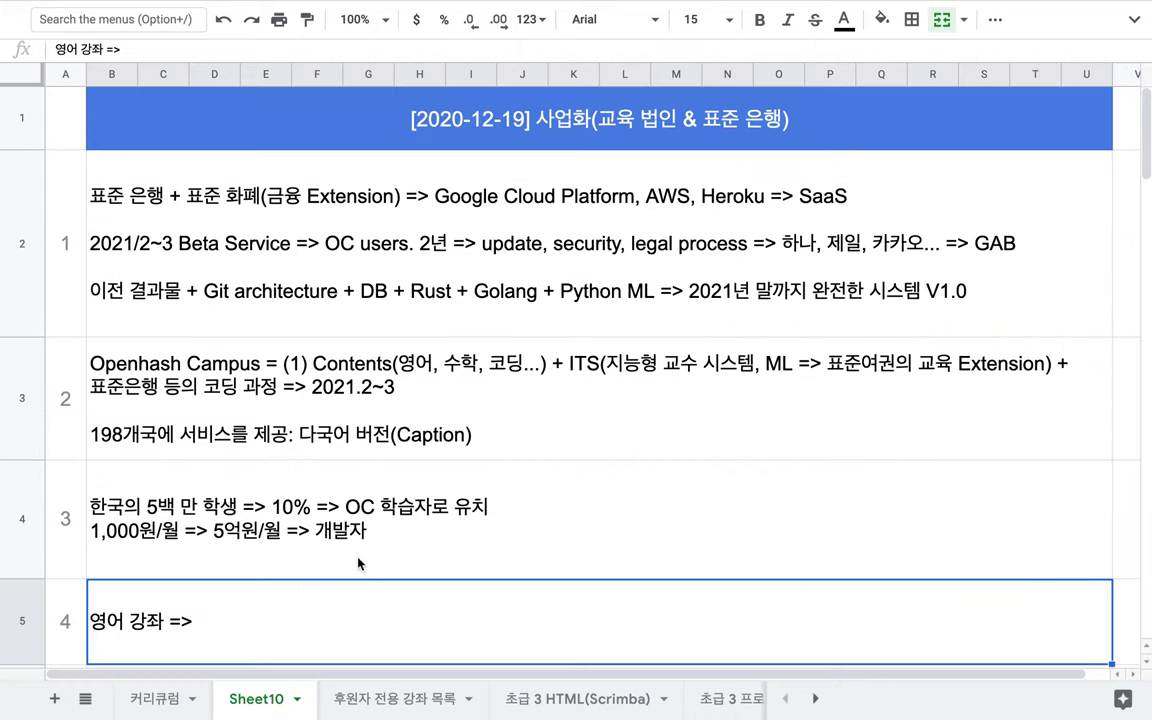
double_click(224, 620)
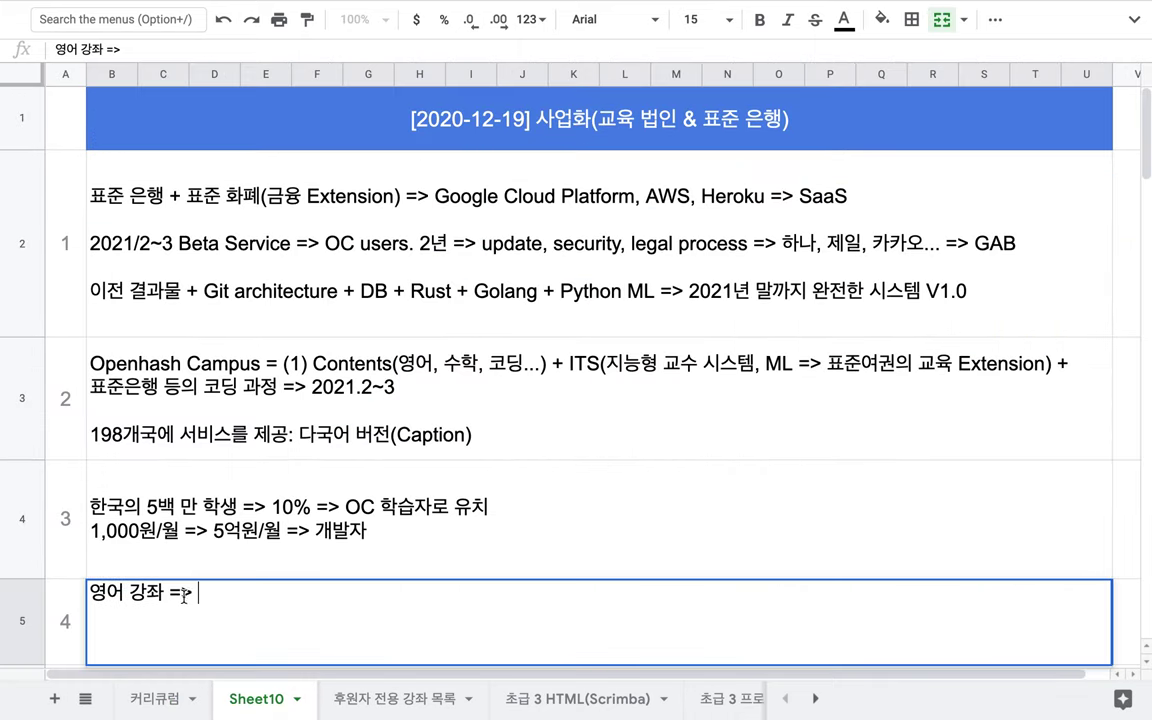
drag(172, 593, 195, 593)
text(+ 수학)
text(좌)
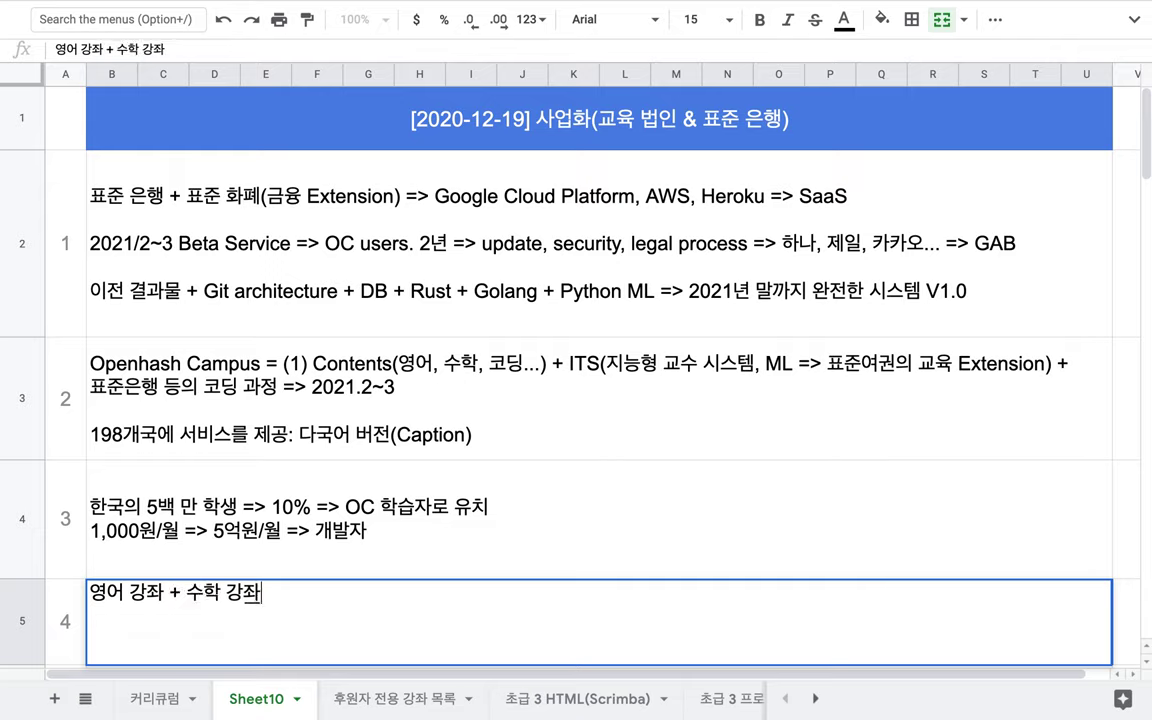
Step: Append "(한국 초중고 및 대학 수학과는 다른 수학)" to the end of item 4
text((한궎ㅣ)
key(BackSpace)
key(BackSpace)
key(BackSpace)
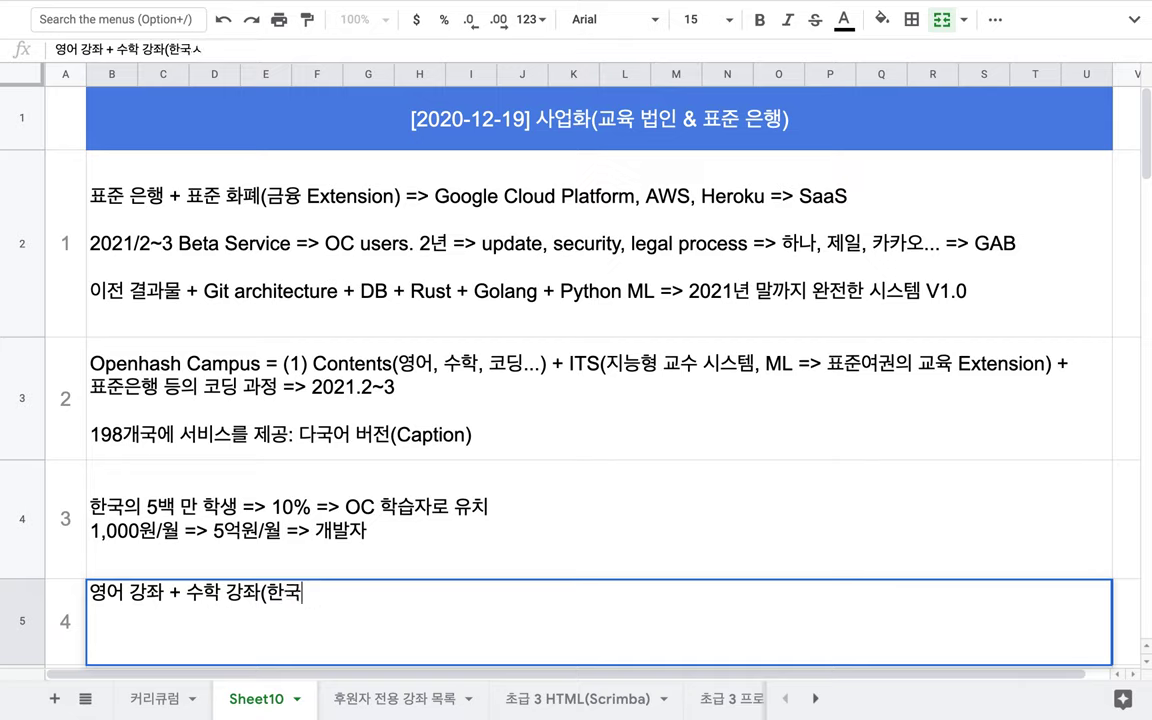
text(ㄱ국 초중고 및 대)
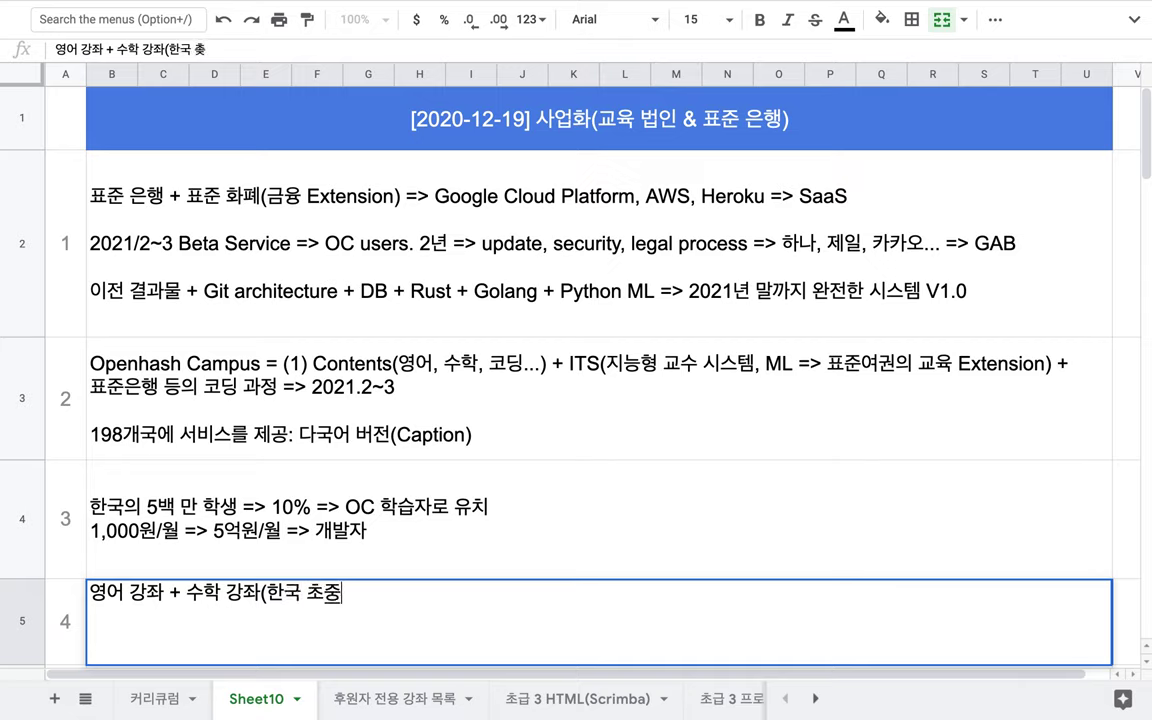
text(학 수학과는 대)
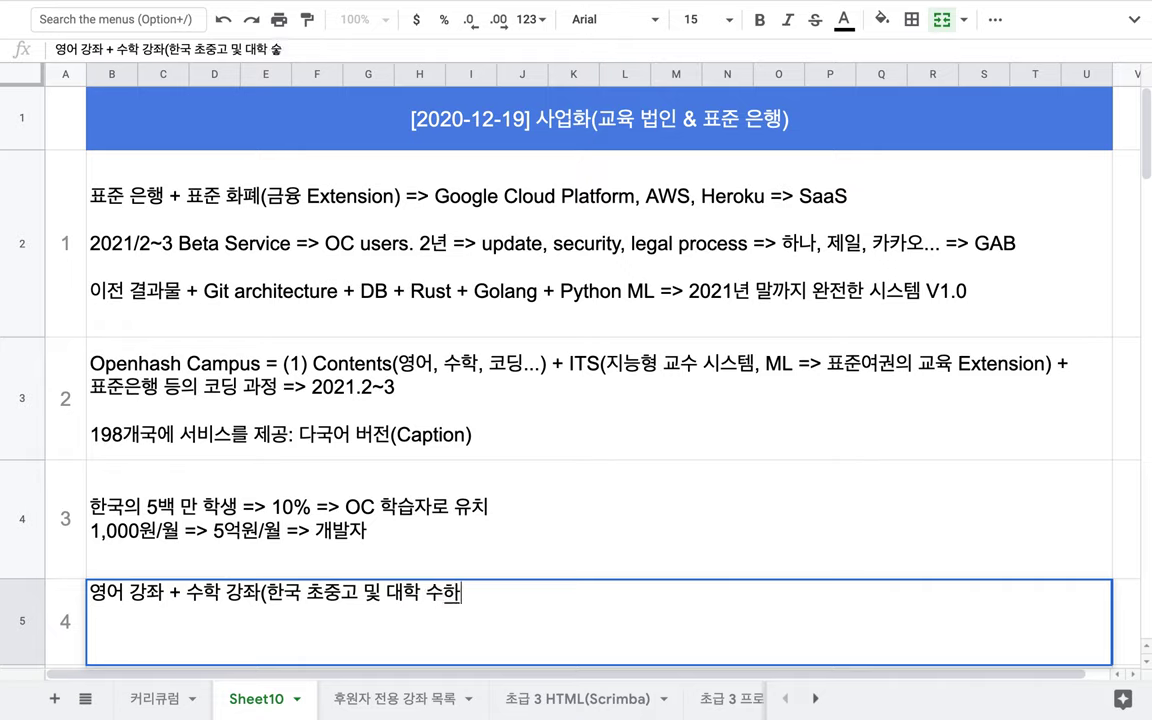
key(BackSpace)
text(다른 수학)
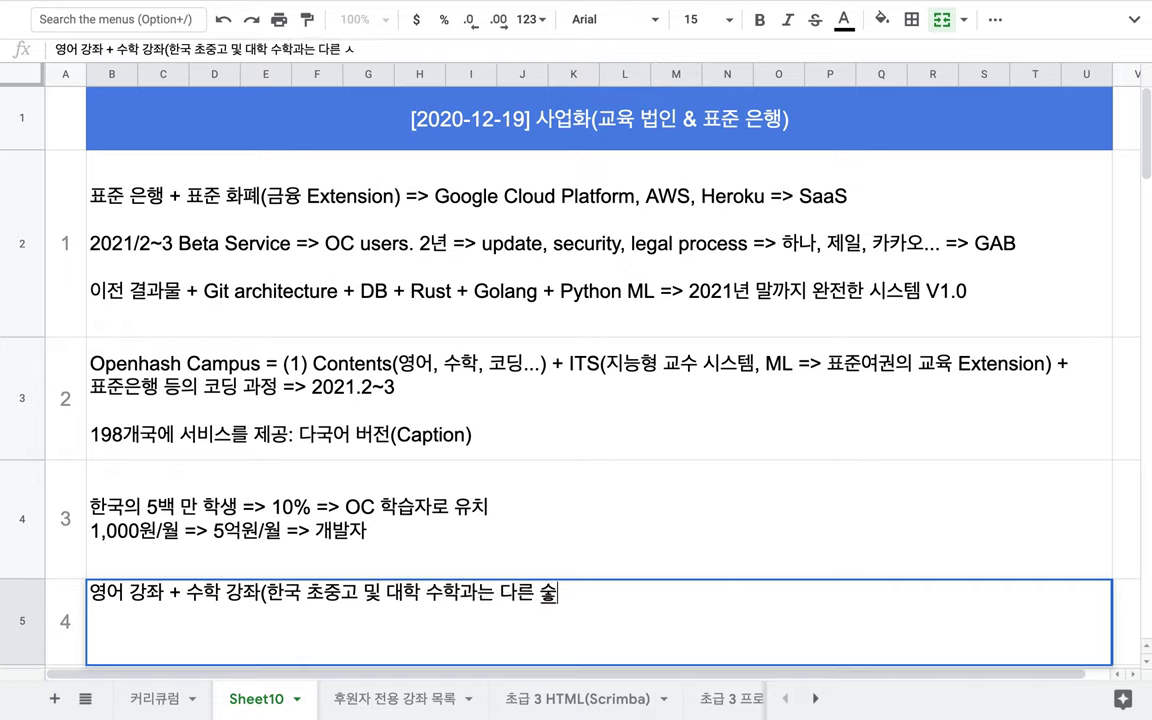
text())
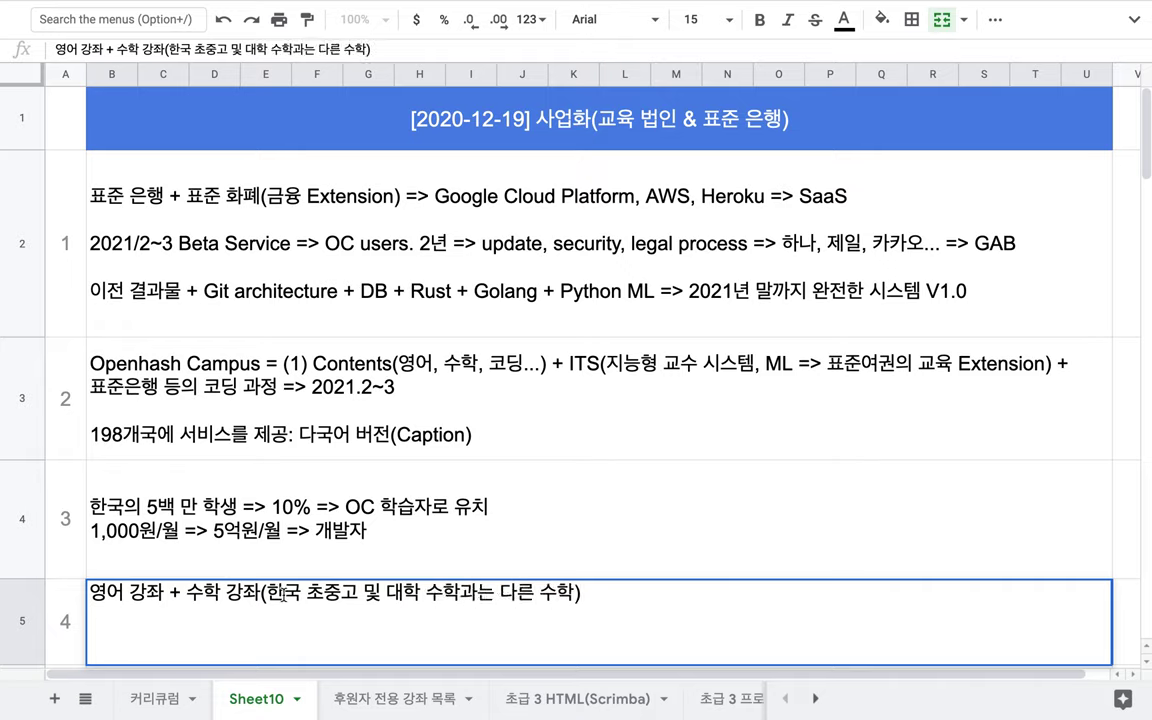
Step: Add " = 미국 수학" before the closing parenthesis of item 4 and select the empty cell for item 5
drag(491, 603, 595, 592)
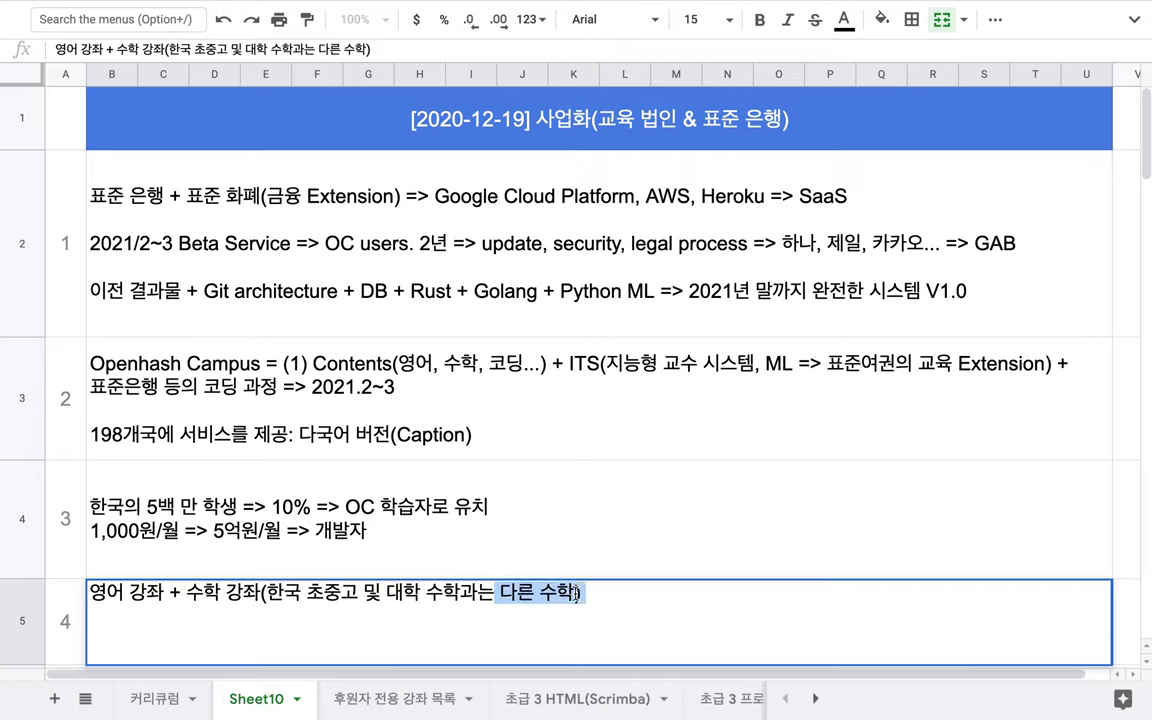
click(582, 592)
text(= 미국 수학)
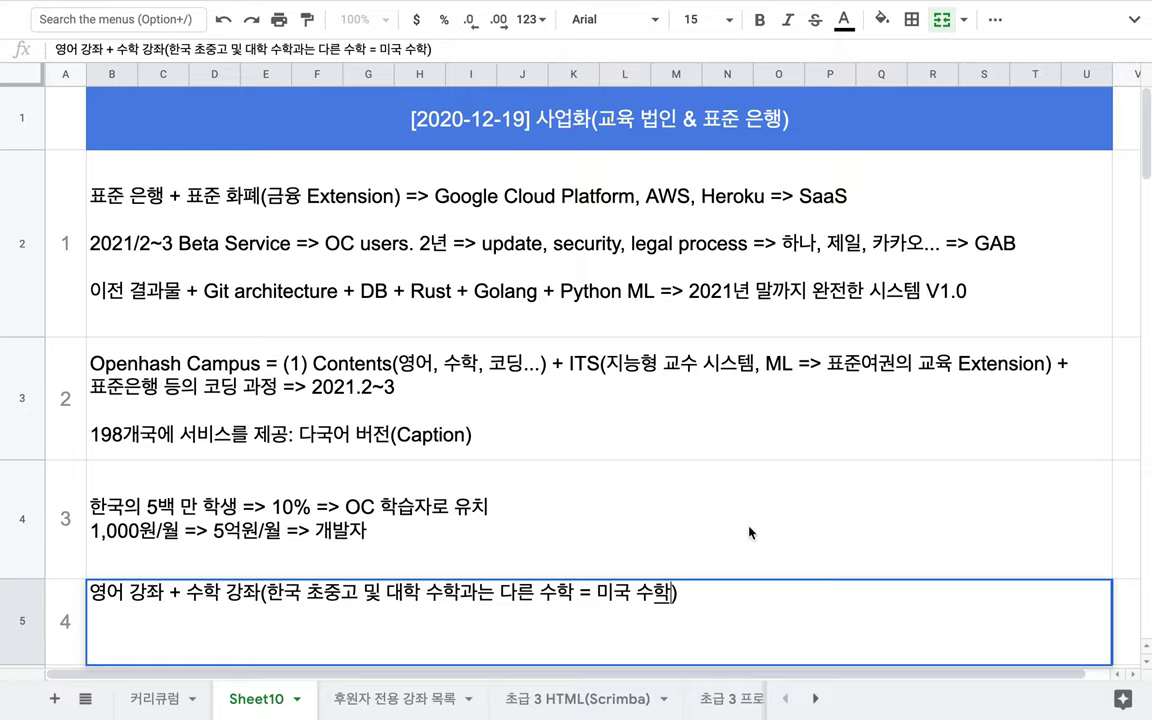
click(742, 470)
scroll(742, 470, down, 5)
click(740, 462)
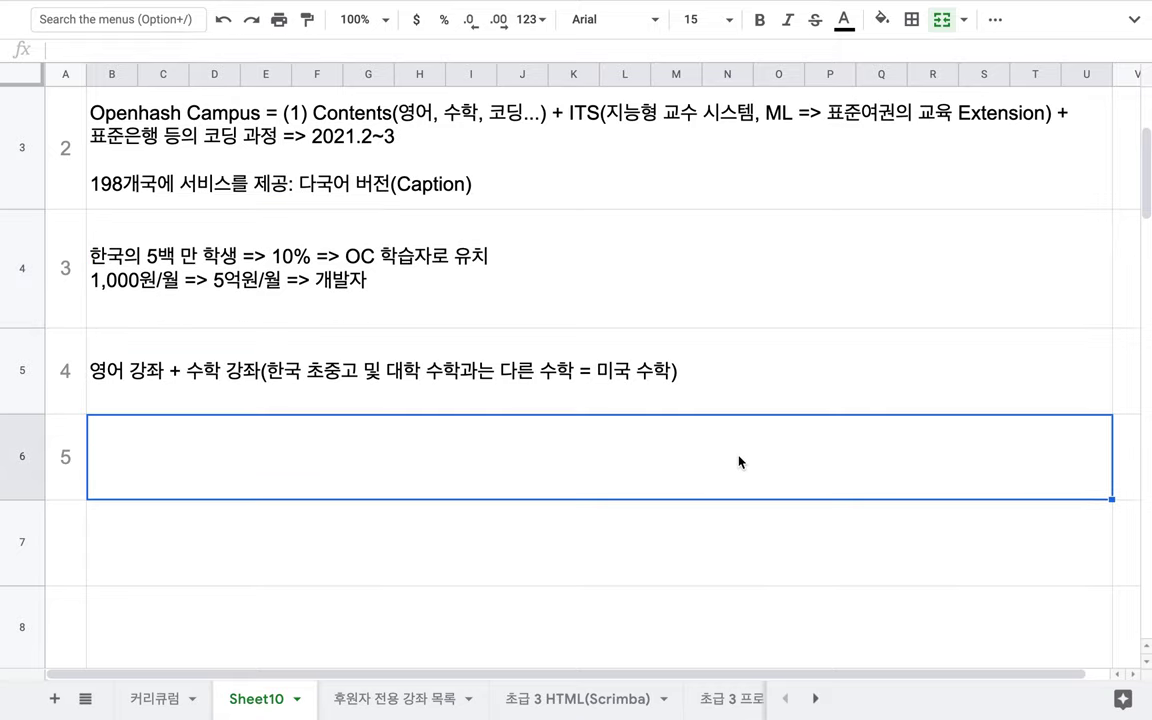
Step: Write the example lines "x = 2 + 2", "x = 4", "x = 4?" and "x = 2 + 2" in the item 5 cell
text(ㅌ)
key(BackSpace)
text(x)
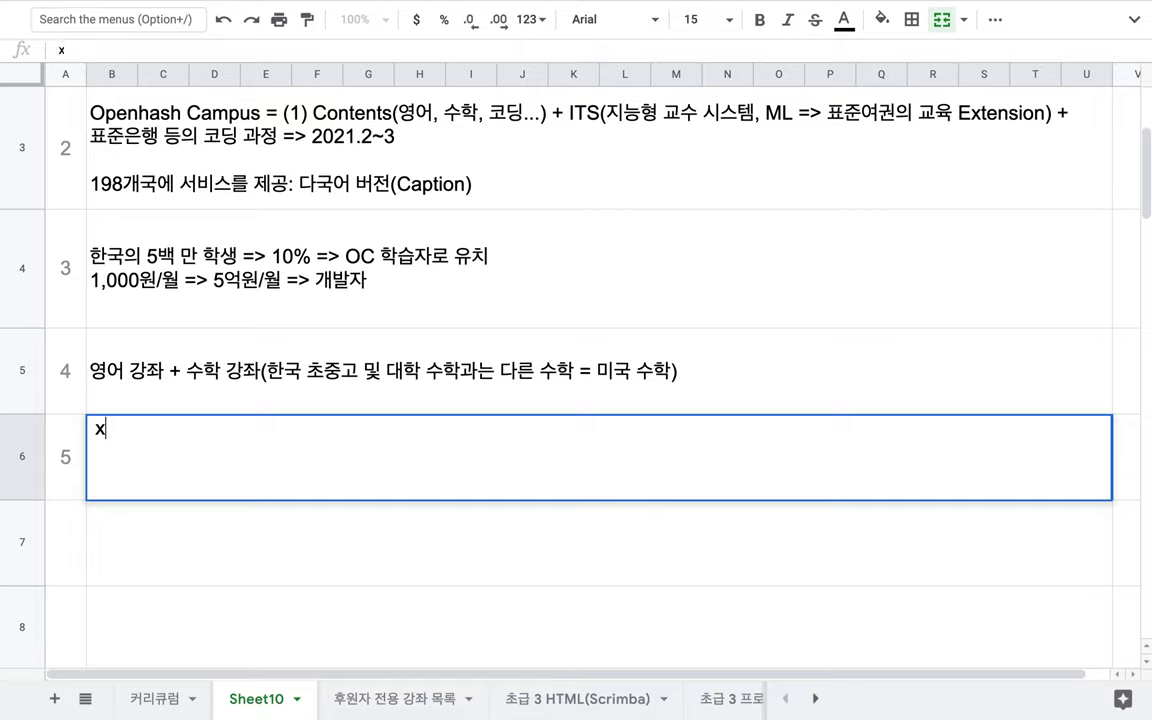
text( = 2 + 2)
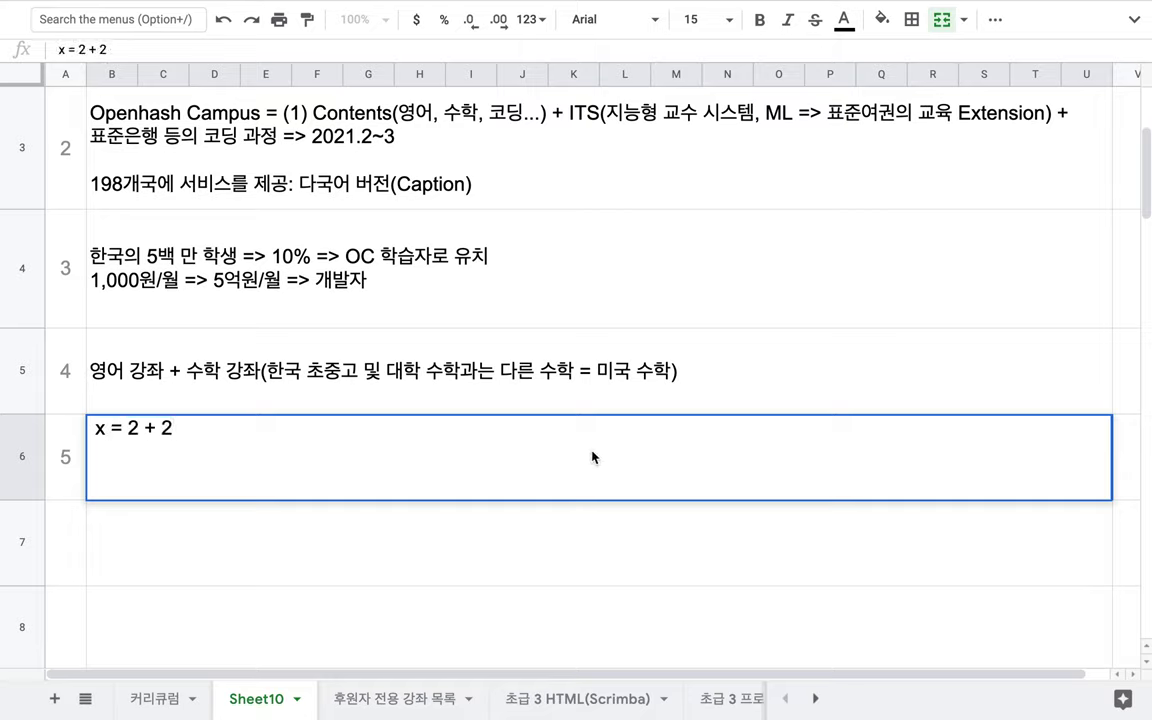
key(super+Return)
text(x = 4)
key(alt+Return)
text(x = 4?)
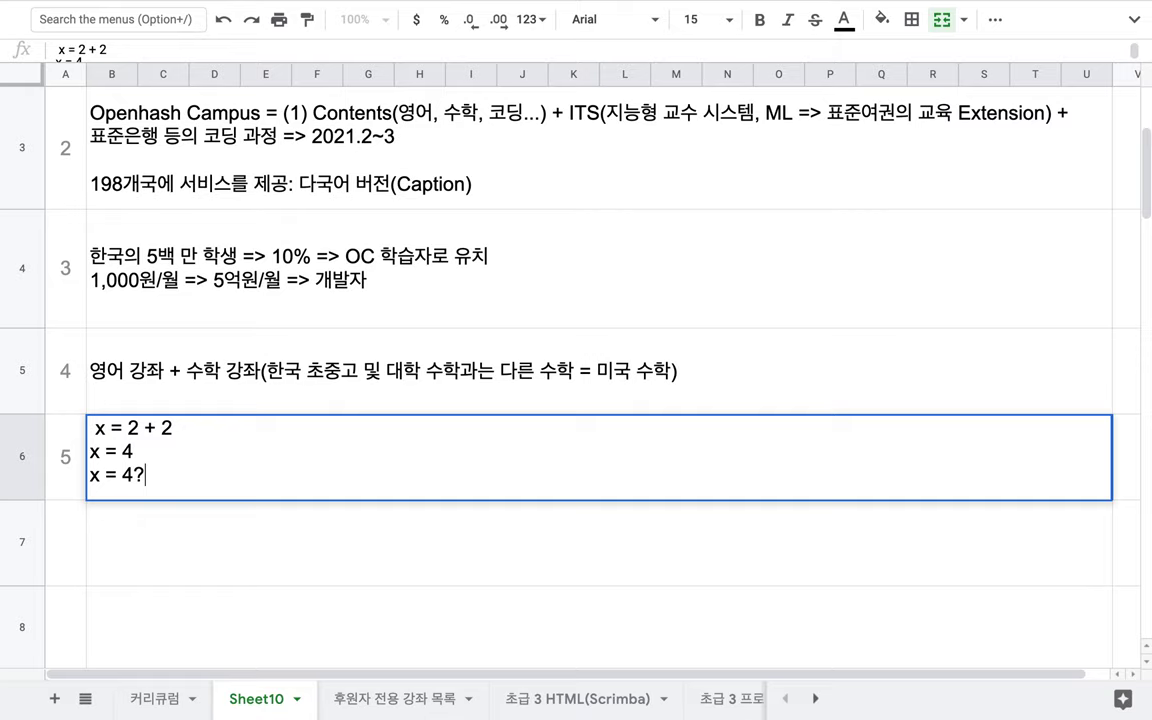
key(alt+Return)
text(x = )
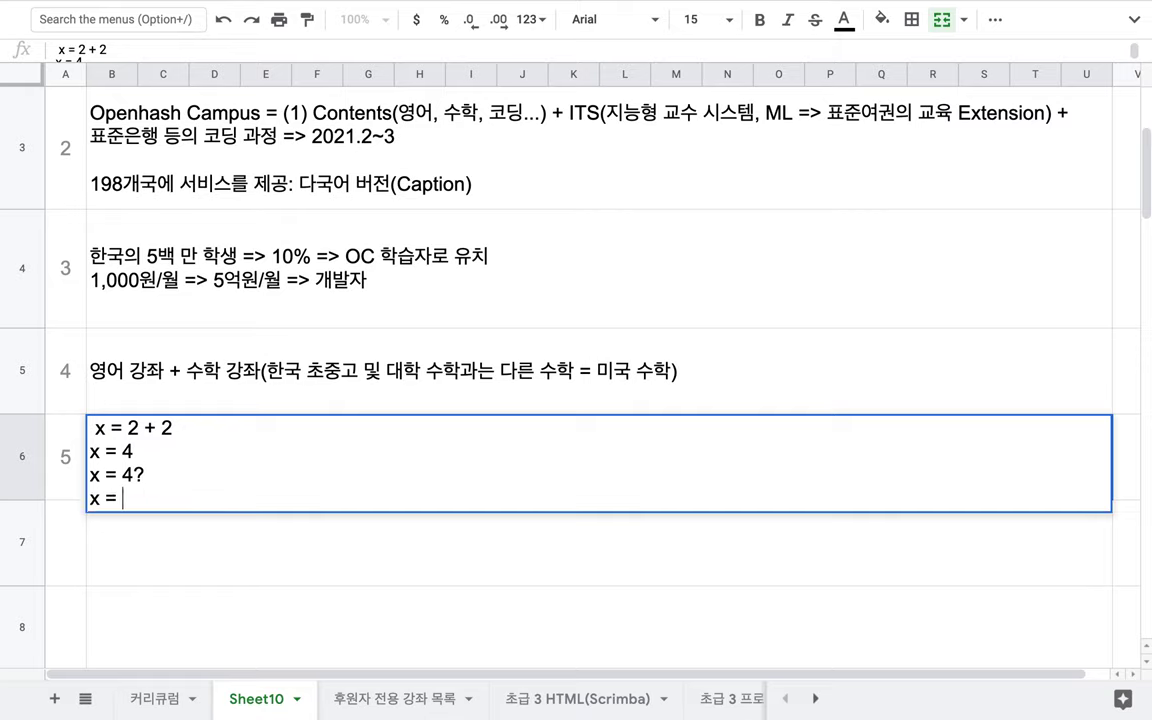
text(2 + 2)
Step: Highlight the first and last pairs of example equations, and delete all four lines from the item 5 cell
drag(170, 450, 67, 428)
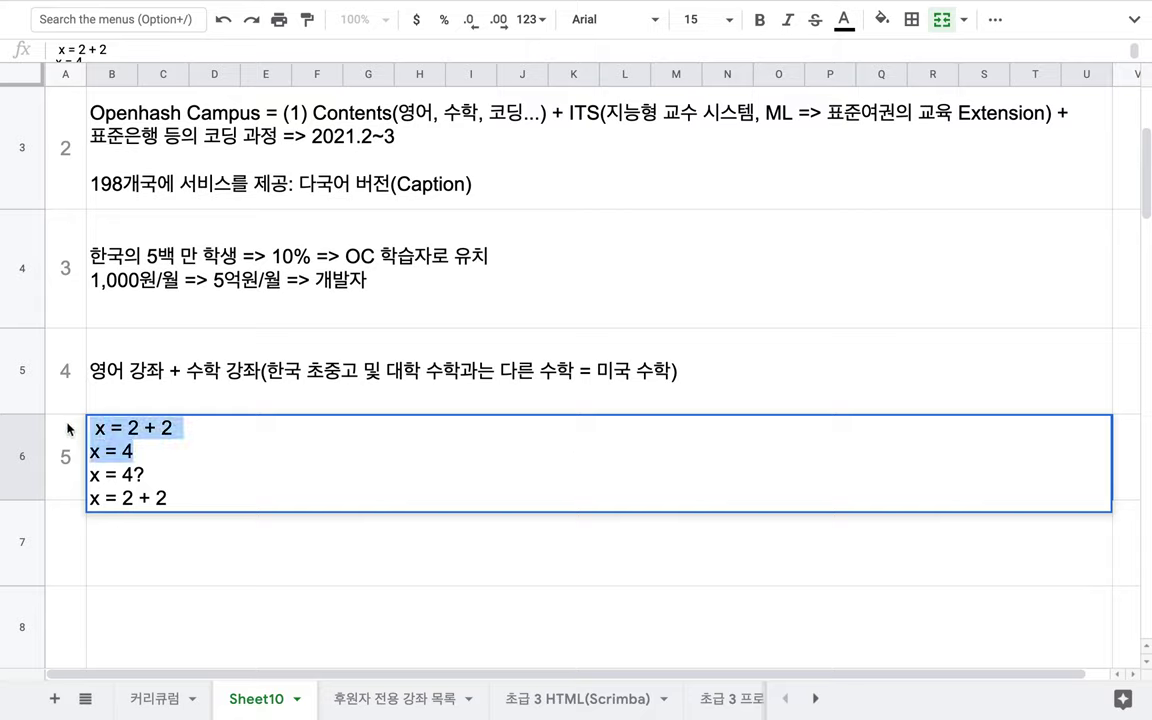
drag(180, 496, 75, 481)
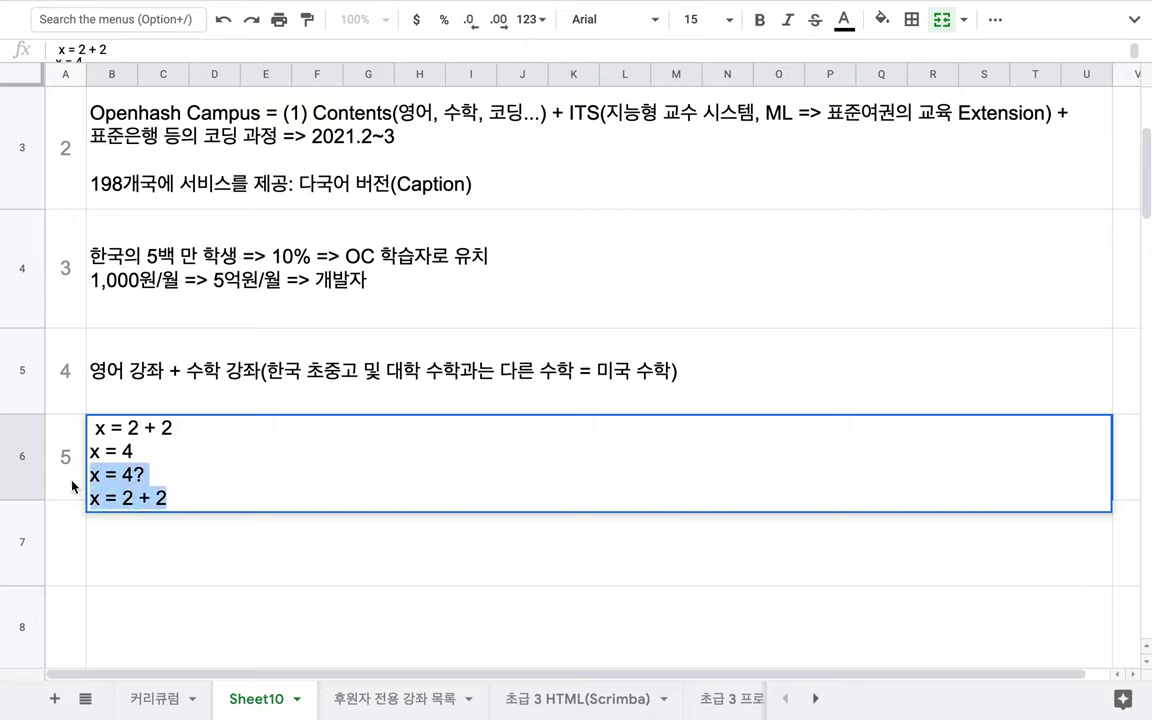
click(175, 496)
drag(190, 496, 18, 410)
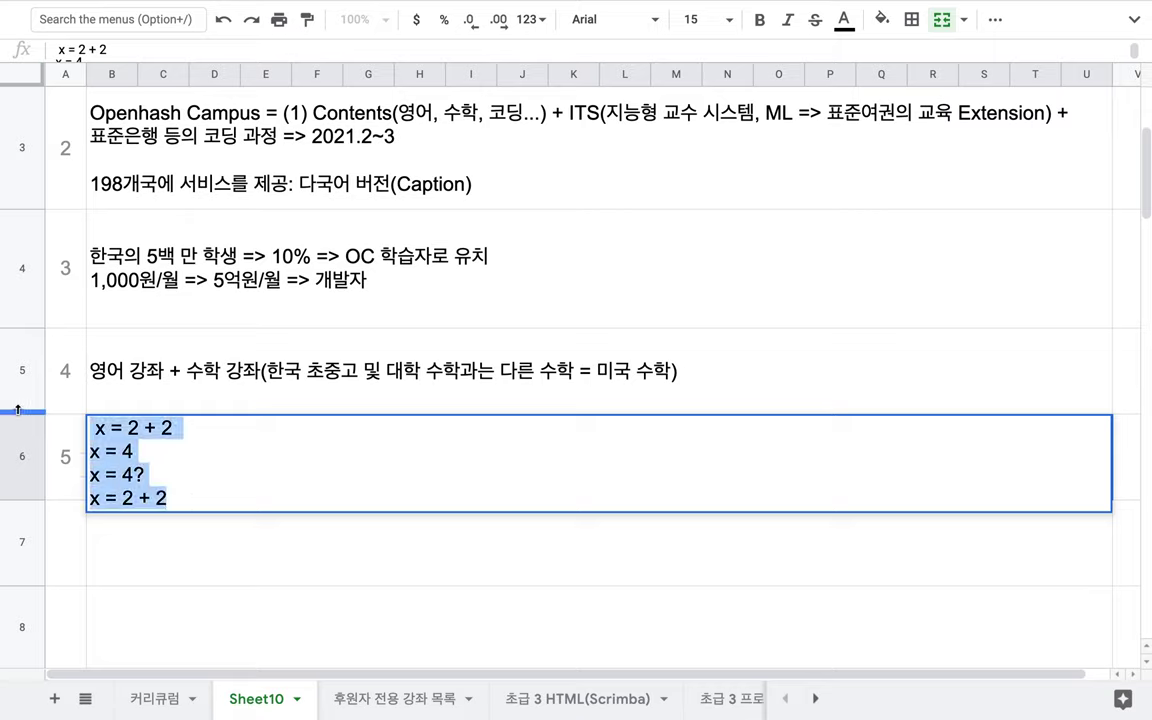
key(BackSpace)
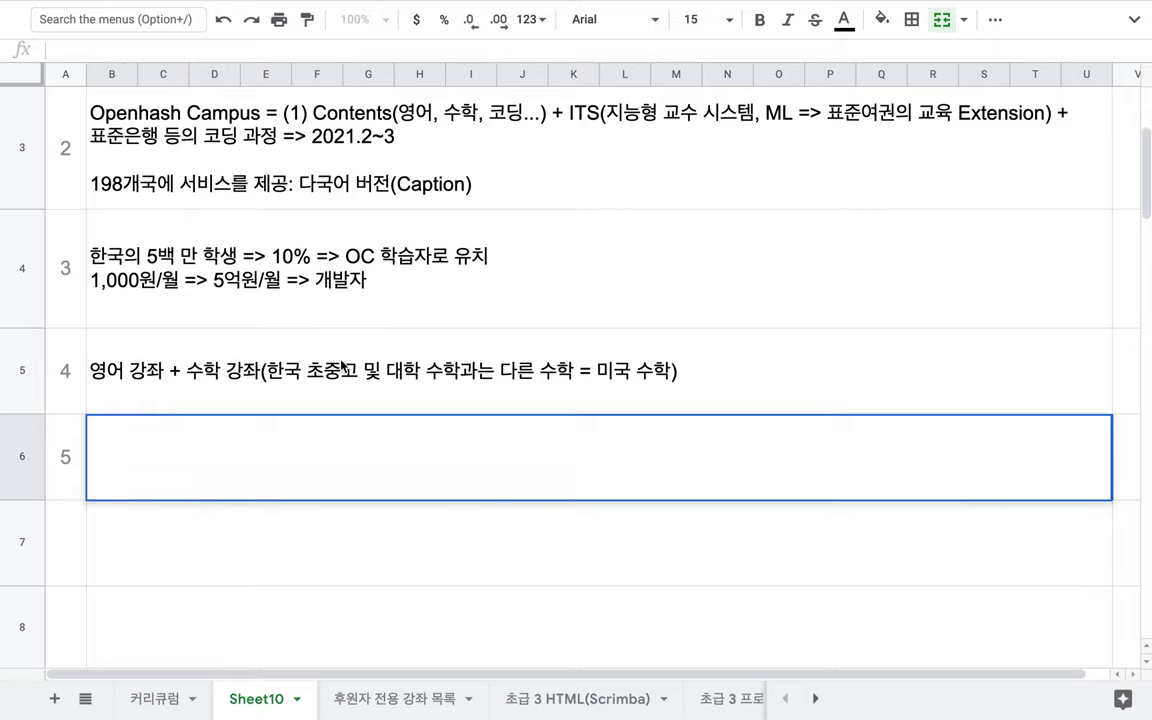
Step: Review the "미국 수학" wording in item 4, glancing briefly at the 커리큘럼 sheet and returning to Sheet10
click(309, 368)
double_click(605, 370)
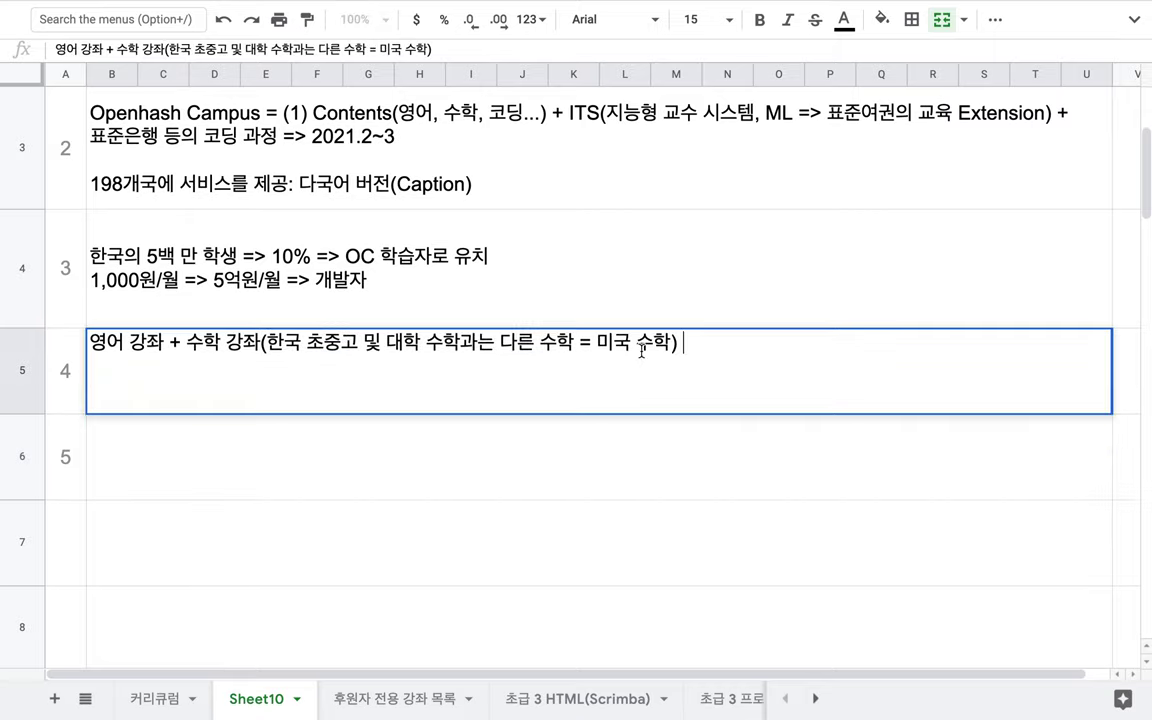
drag(597, 343, 668, 345)
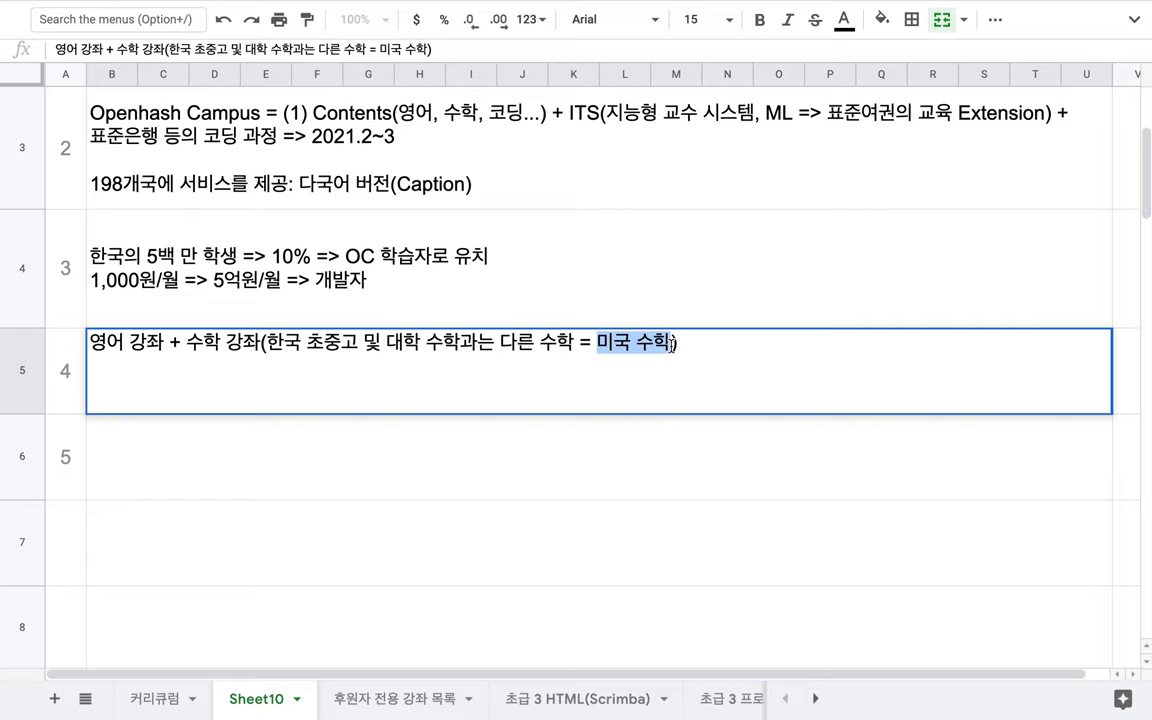
click(141, 700)
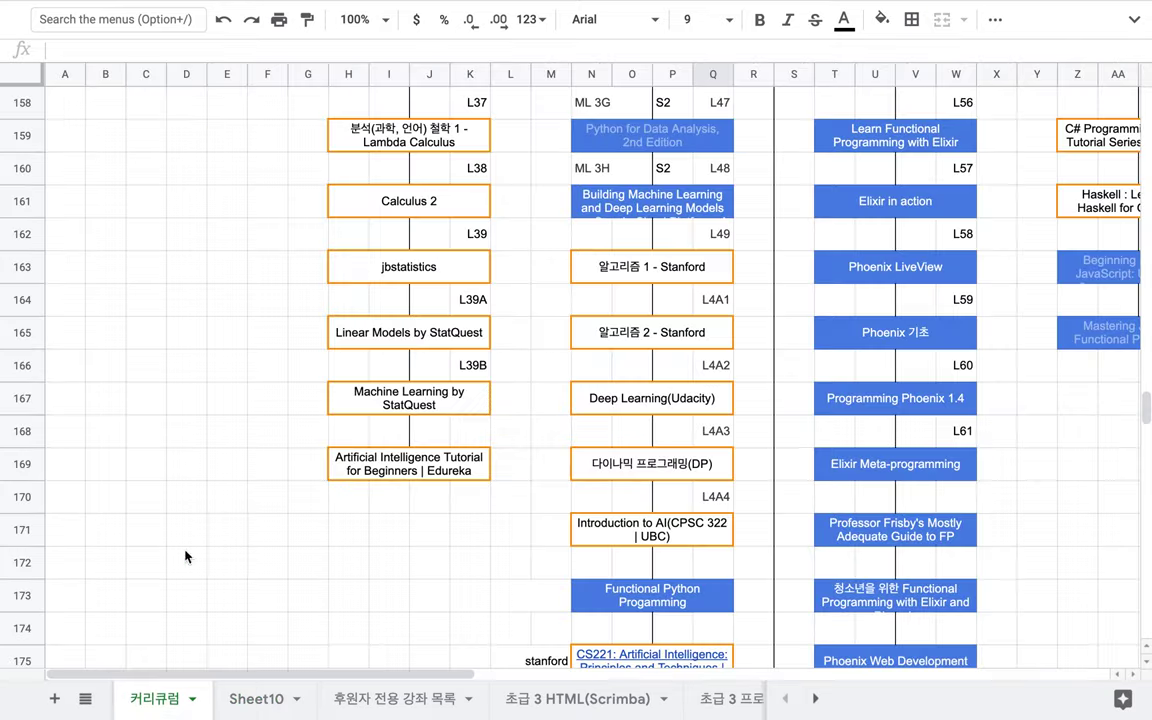
click(240, 697)
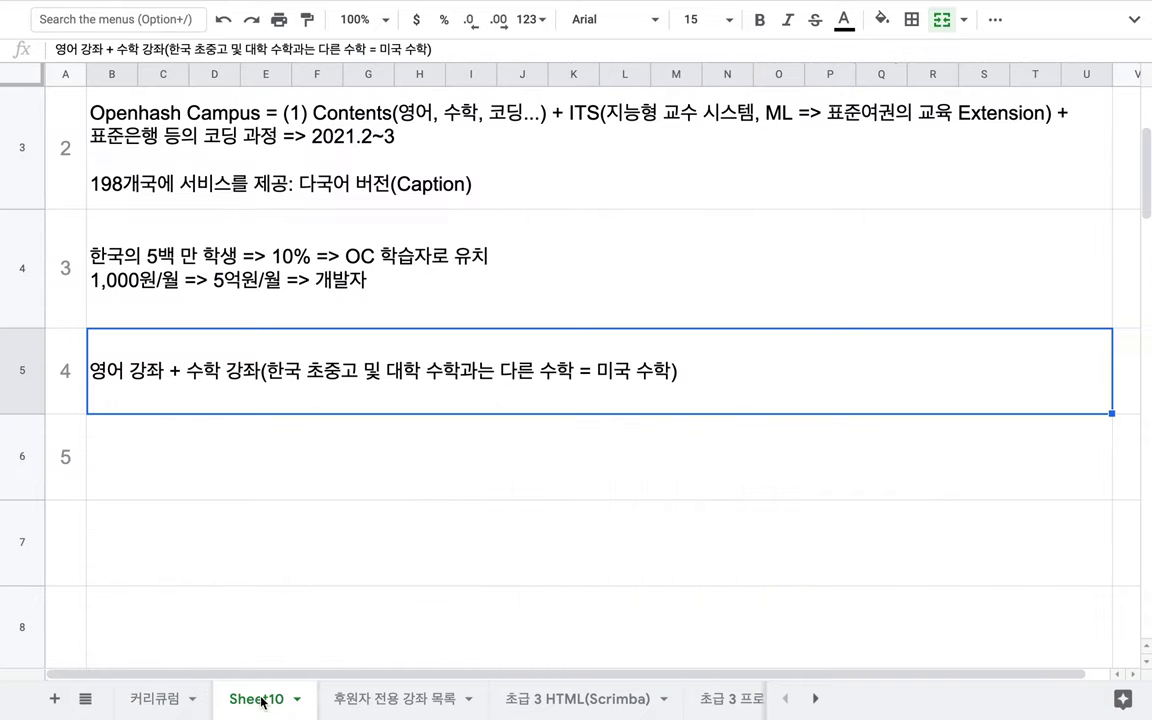
double_click(655, 375)
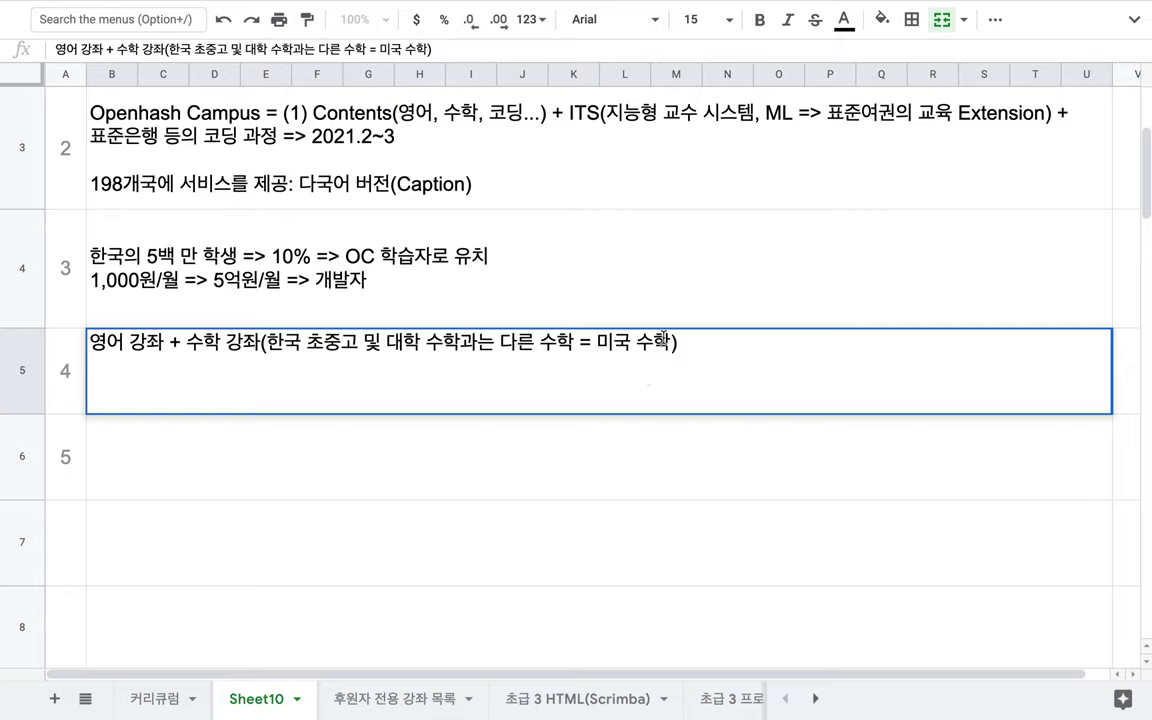
double_click(652, 345)
triple_click(652, 348)
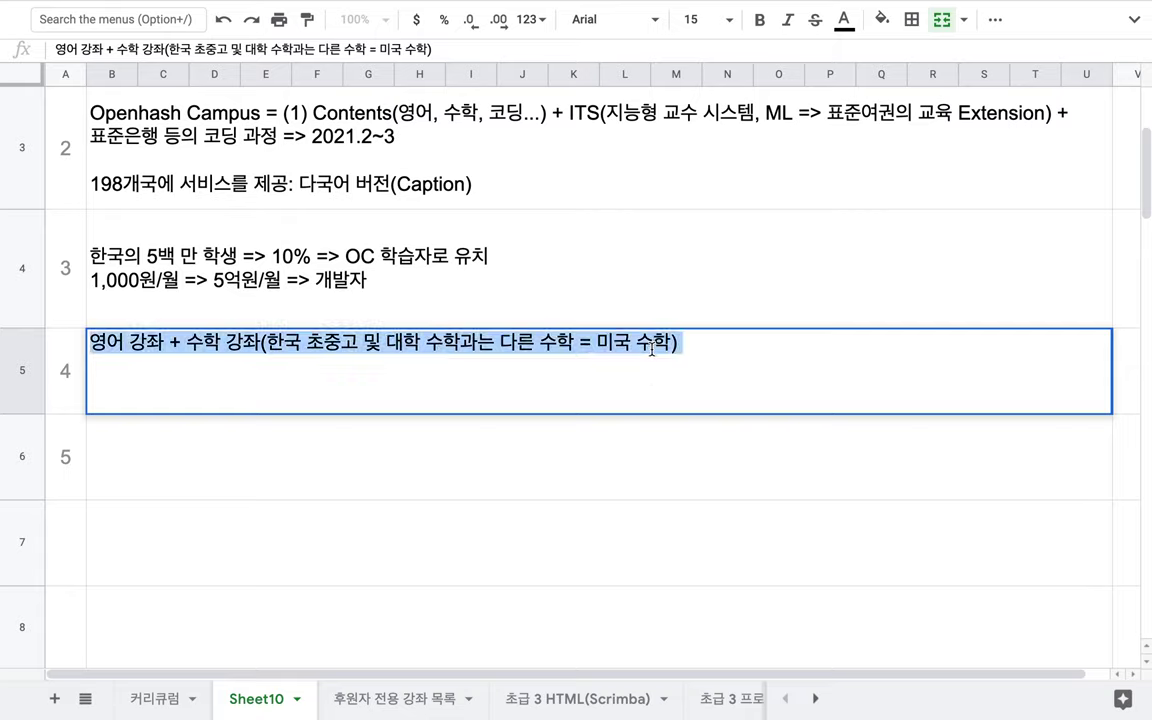
click(631, 345)
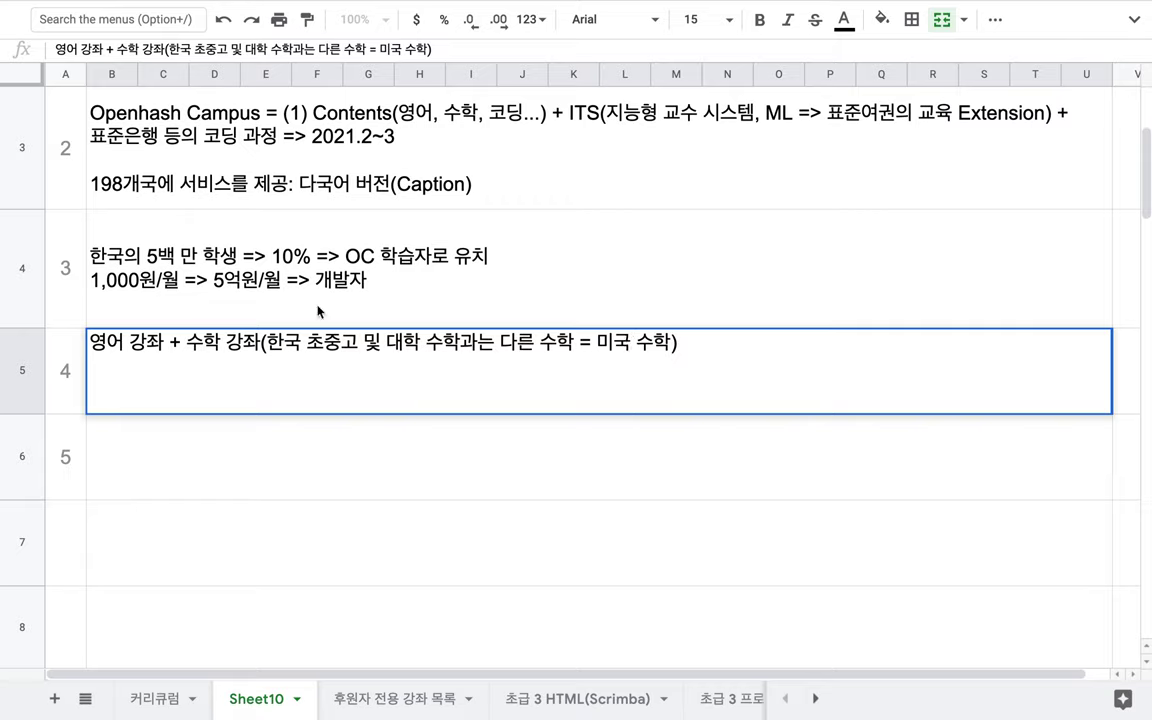
Step: Review the learner recruitment line and the 1,000원/월 revenue line of item 3, along with items 1 and 2 above
double_click(196, 283)
drag(162, 248, 94, 249)
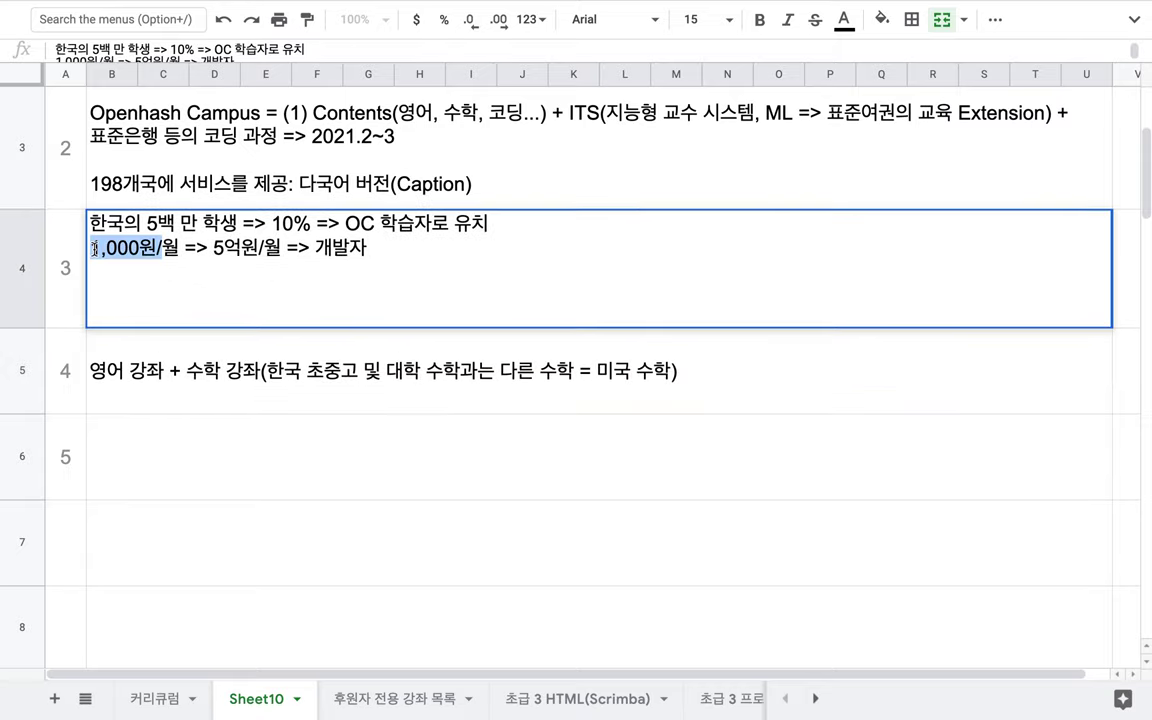
click(205, 250)
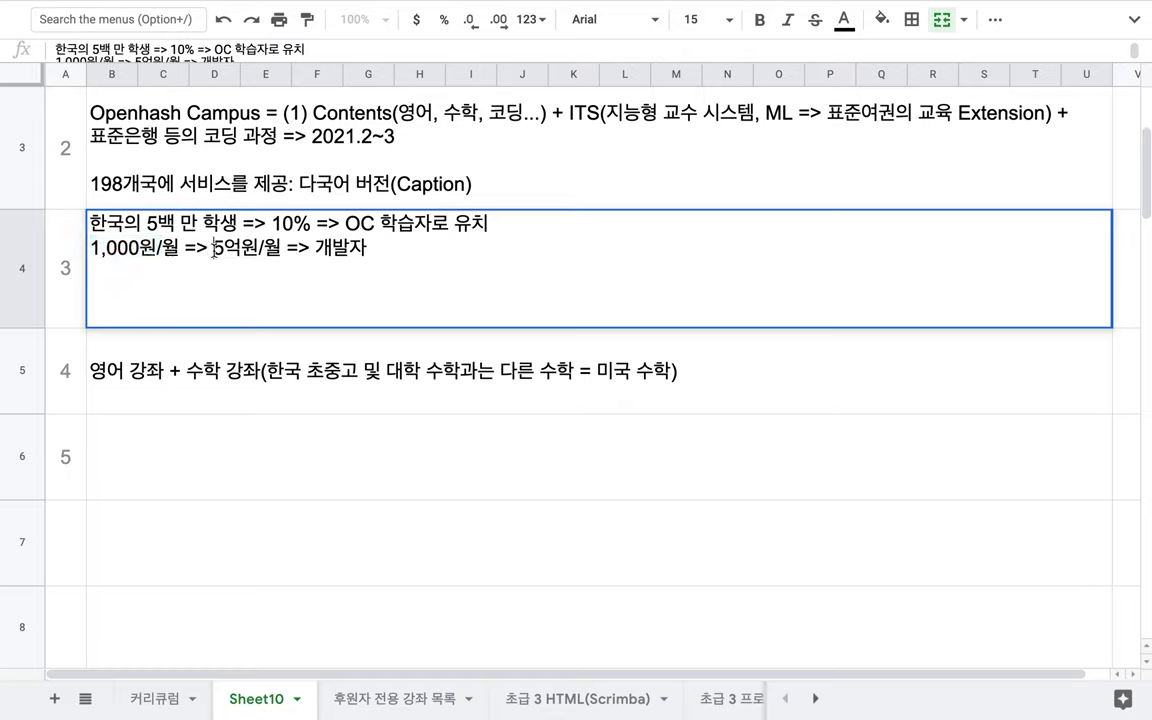
triple_click(289, 221)
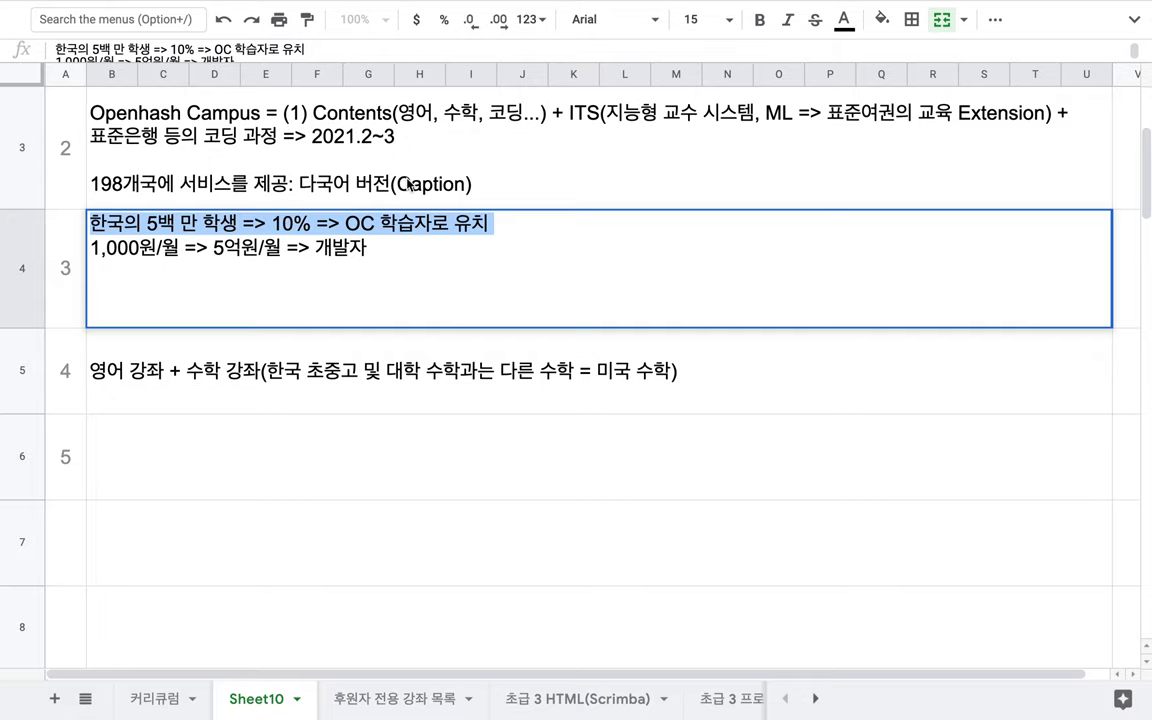
click(370, 165)
scroll(400, 180, up, 3)
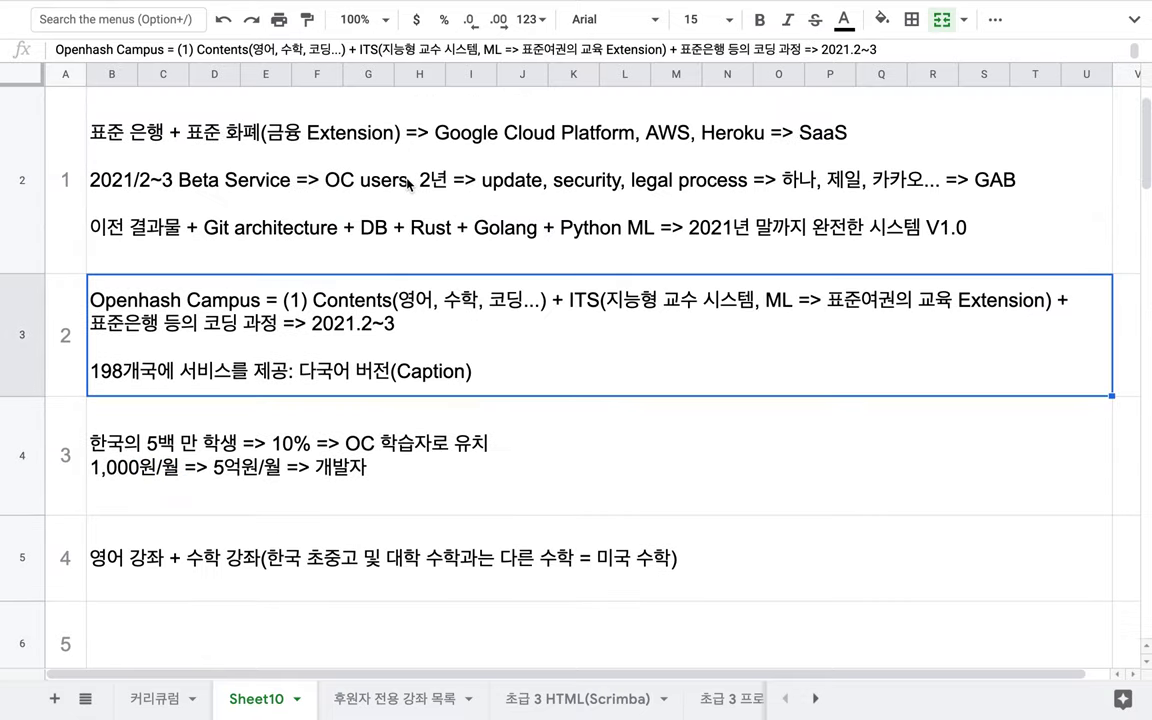
click(370, 443)
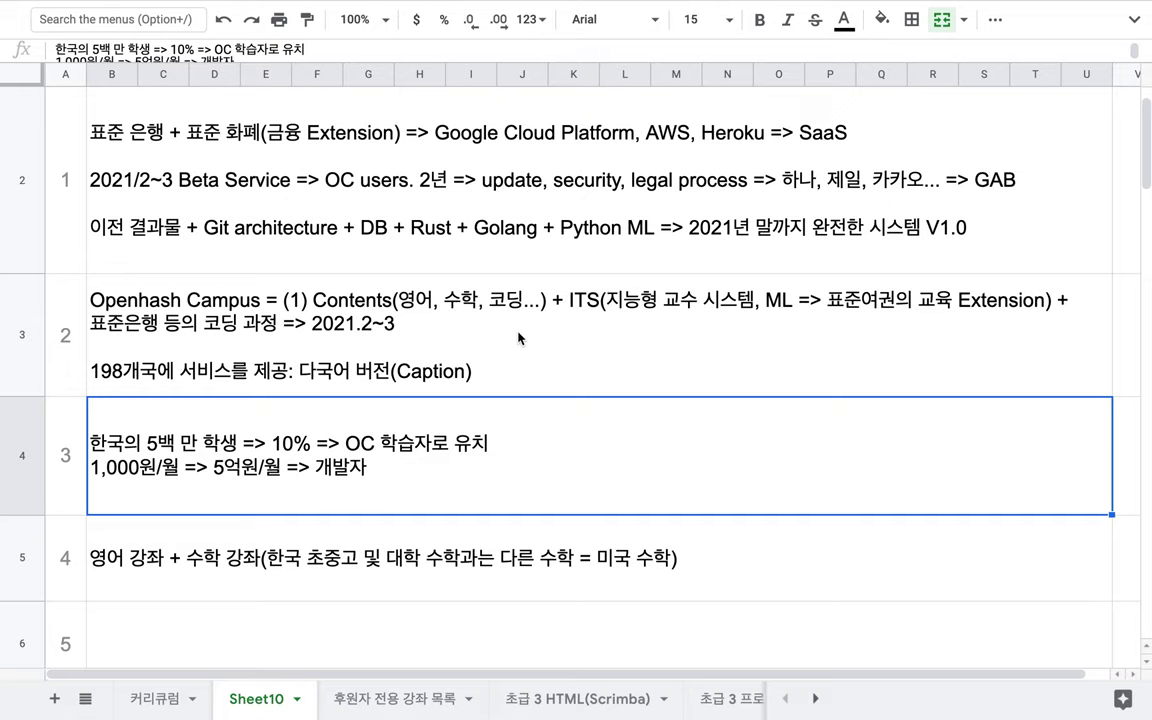
Step: Insert "2021년" before "사업화" in the blue title cell of Sheet10
scroll(518, 338, up, 1)
double_click(576, 123)
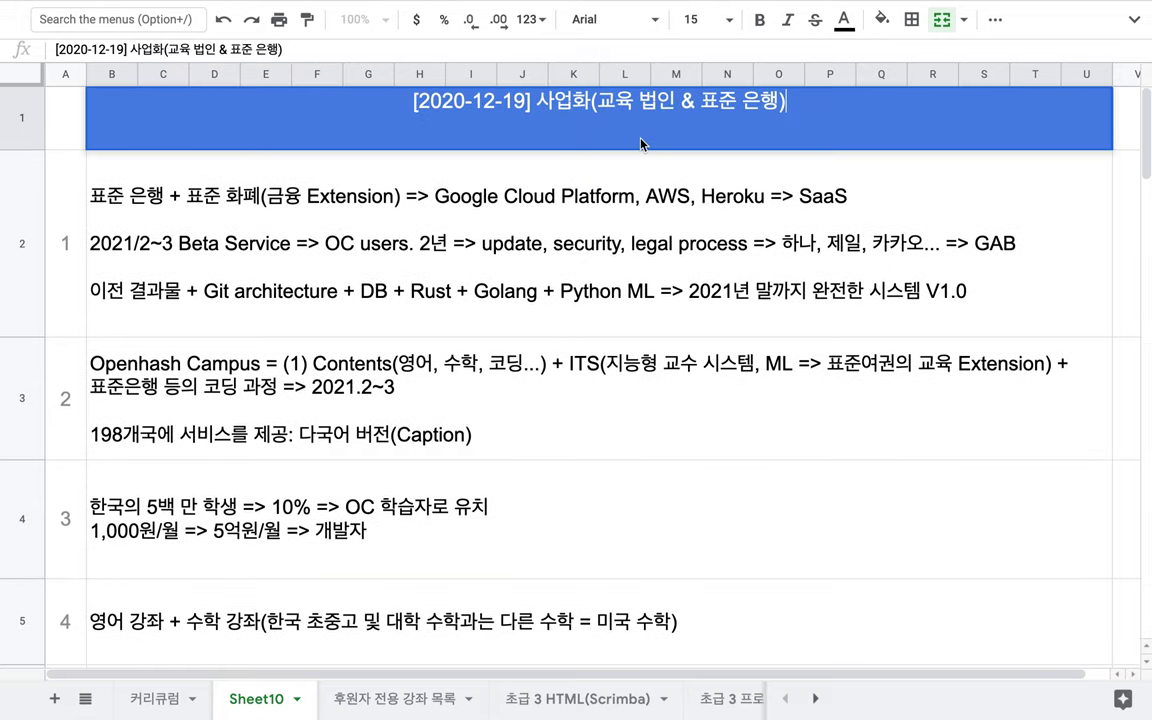
click(537, 100)
text(2021sus)
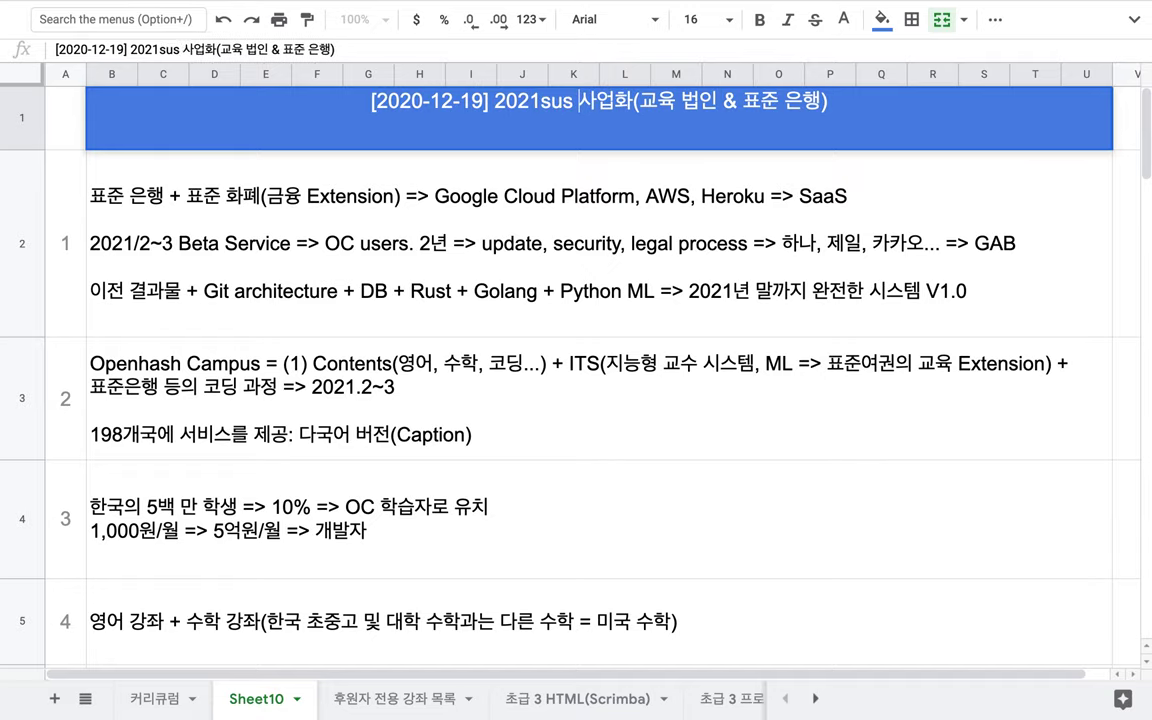
key(BackSpace)
key(BackSpace)
key(BackSpace)
text(년)
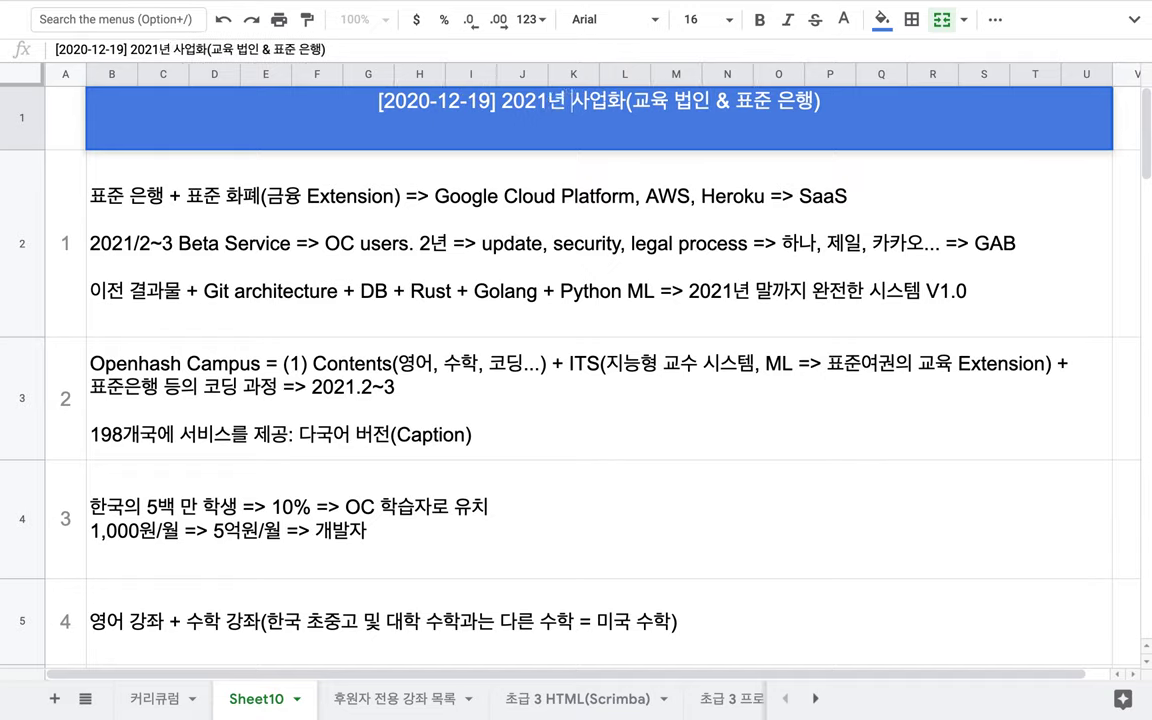
Step: Add " 계획" after "사업화" in the title, just before the opening parenthesis
key(Right)
key(Right)
key(Right)
text(ㄱ계획)
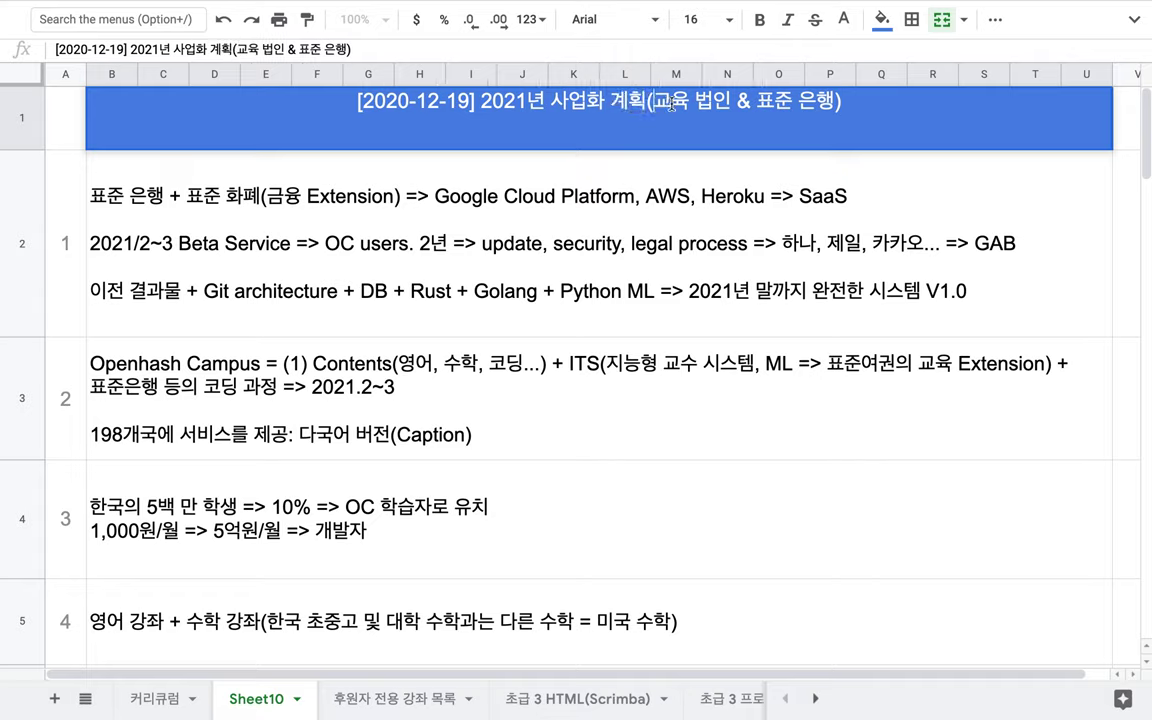
Step: Highlight in turn "교육 법인 & 표준 은행" in the title, "Openhash Campus" in item 2 and the monthly fee in item 3
drag(652, 104, 823, 103)
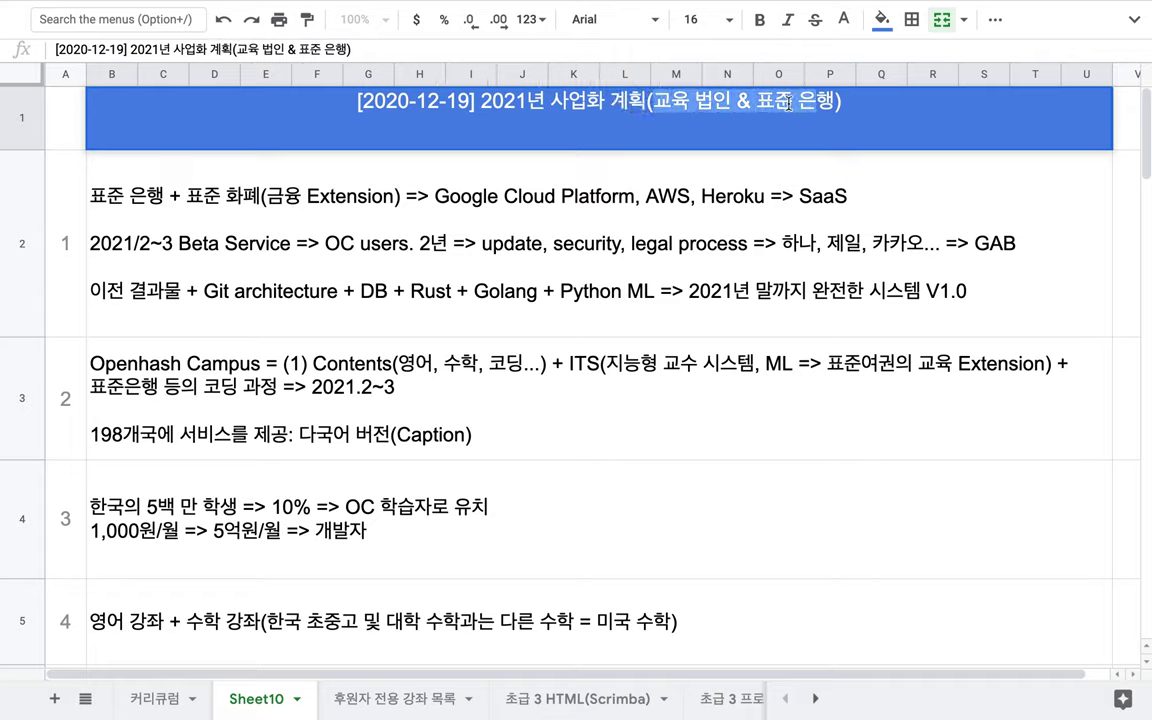
drag(757, 103, 830, 103)
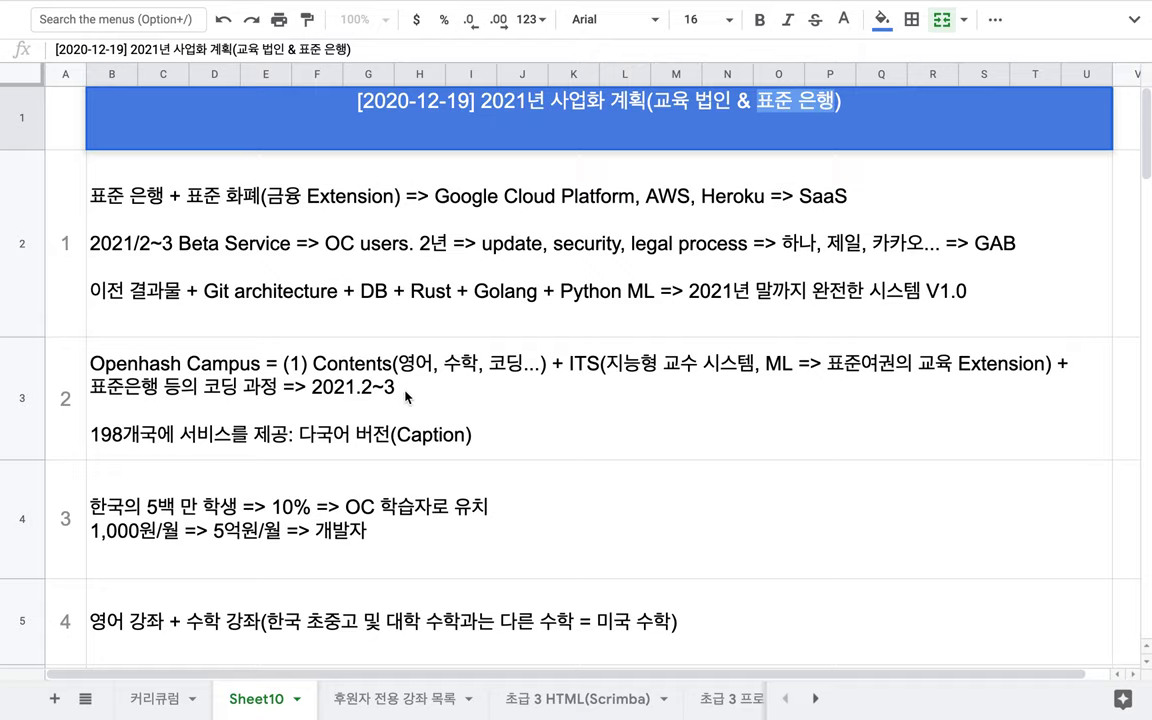
double_click(240, 390)
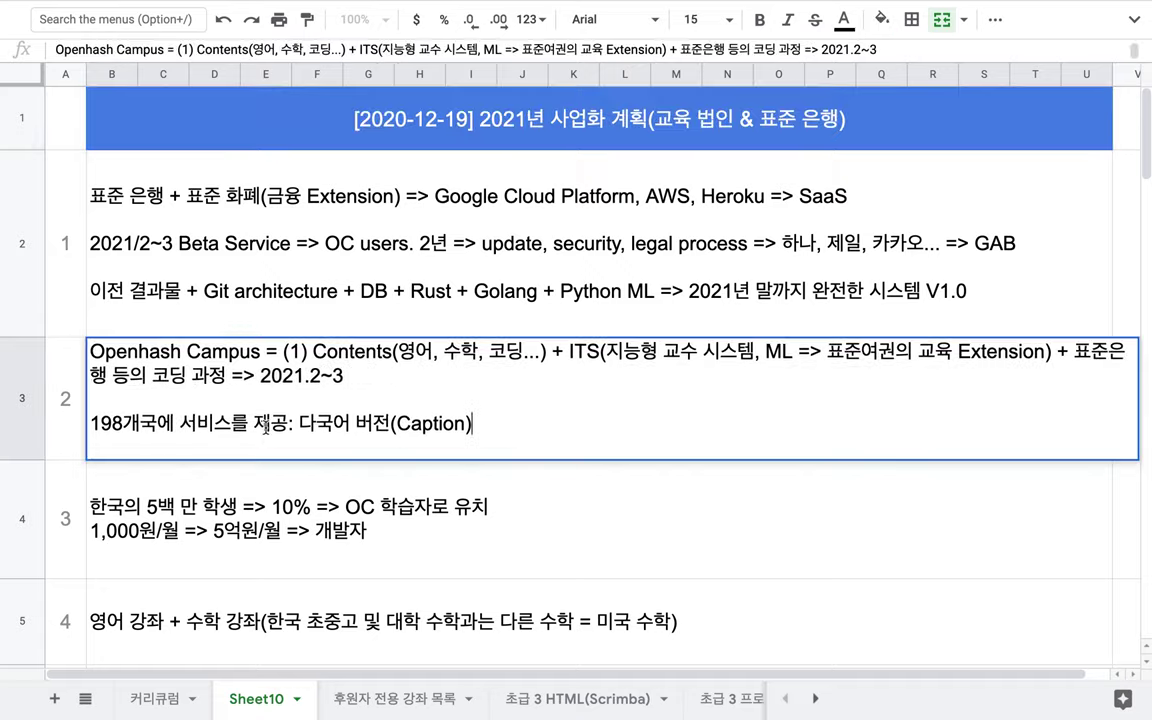
drag(271, 357, 94, 346)
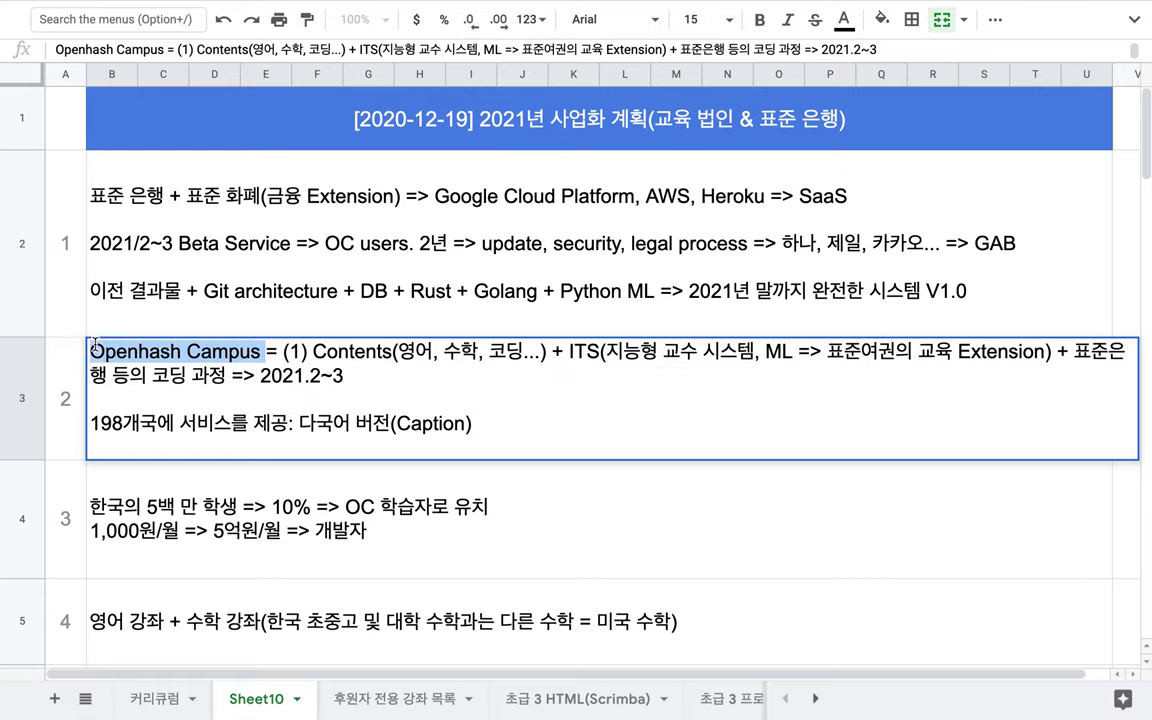
double_click(178, 532)
drag(140, 498, 99, 499)
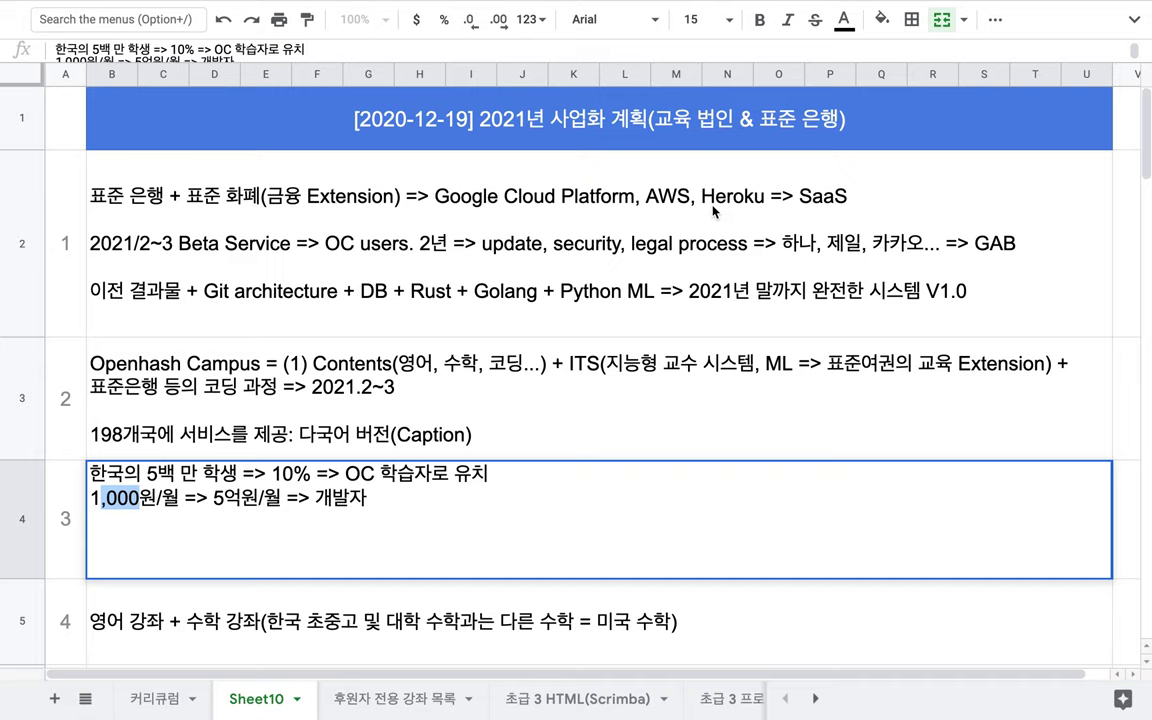
Step: Review the "표준 은행" and cloud platform line of item 1, followed by items 2 to 4 of the plan
click(641, 184)
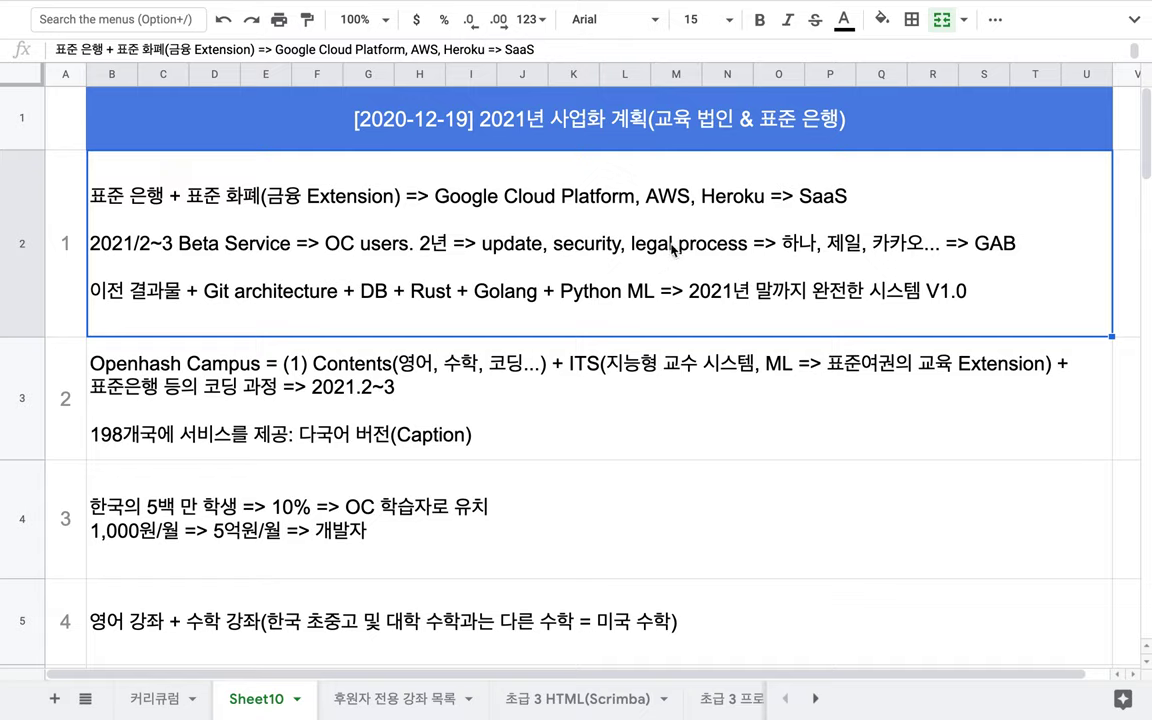
double_click(592, 196)
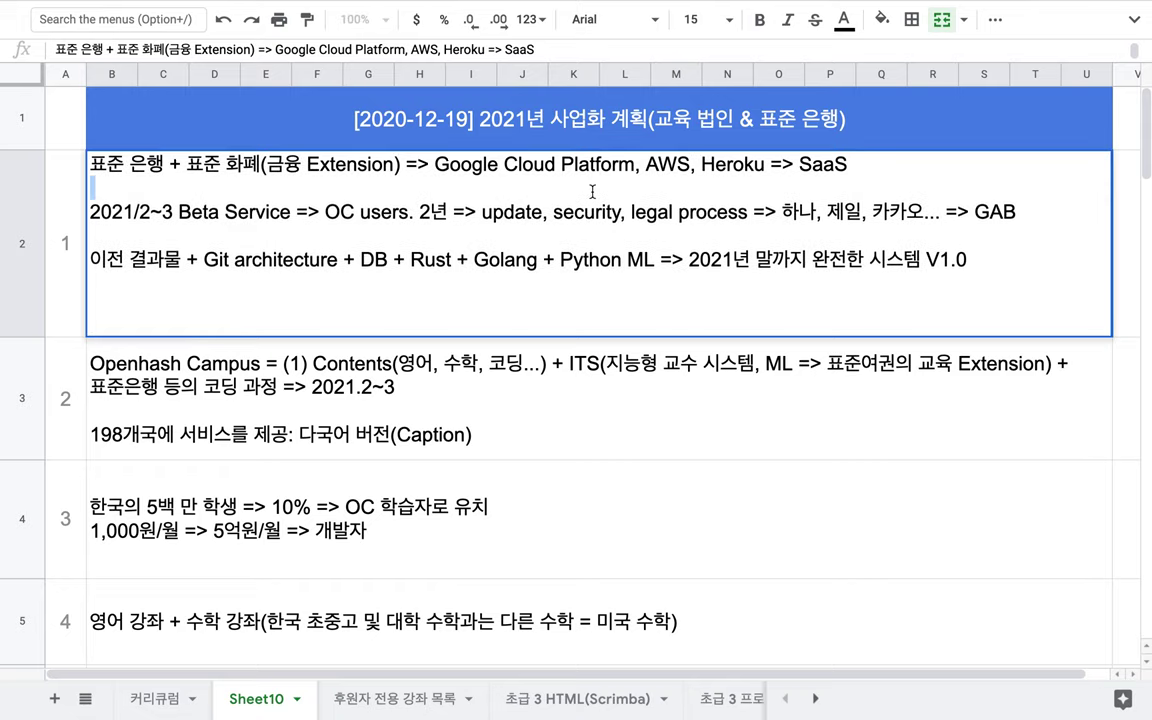
triple_click(543, 168)
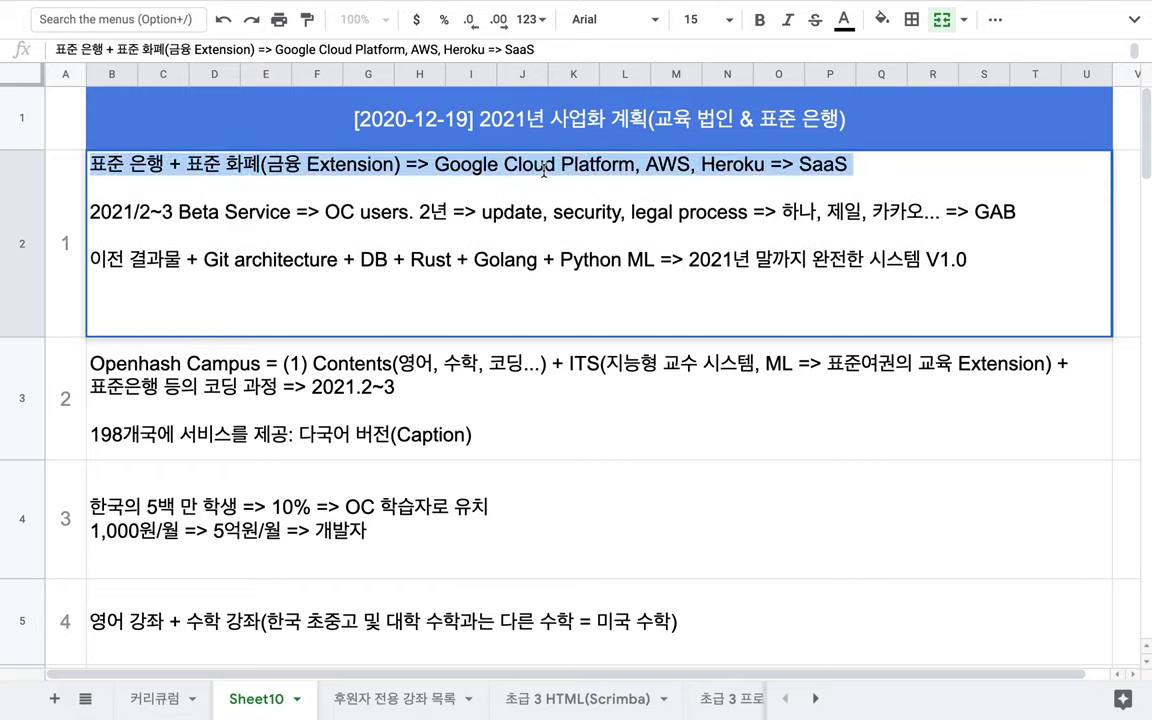
drag(176, 164, 67, 164)
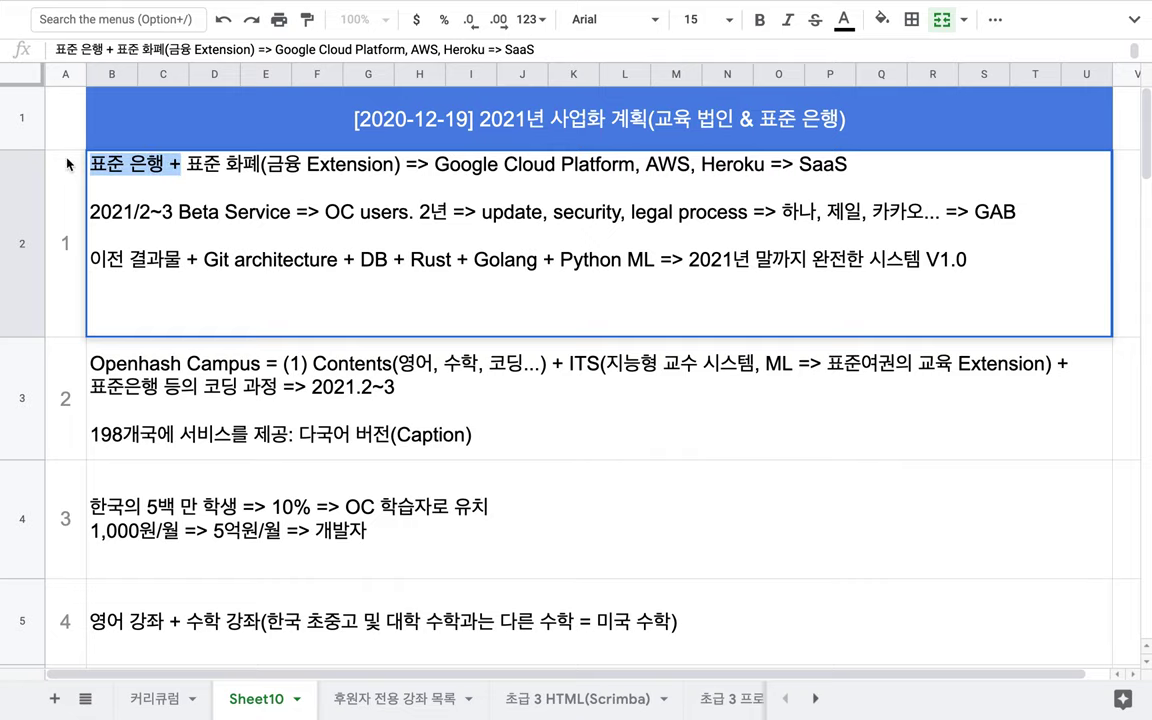
click(329, 390)
click(313, 515)
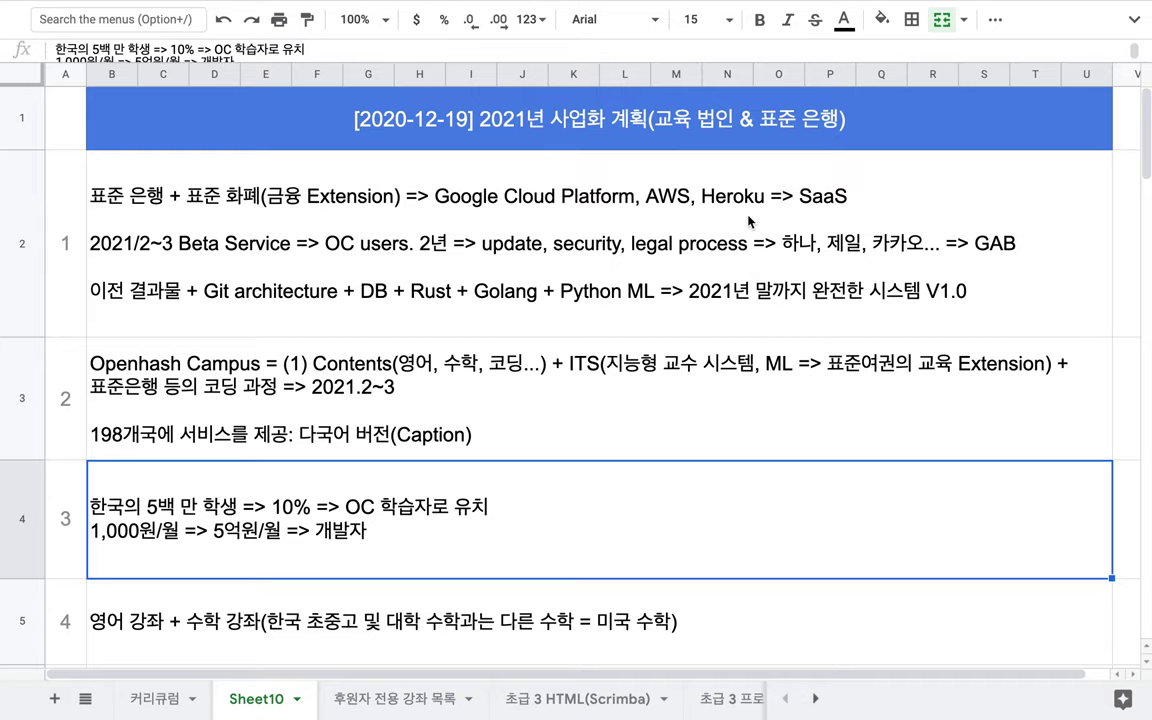
scroll(748, 220, down, 5)
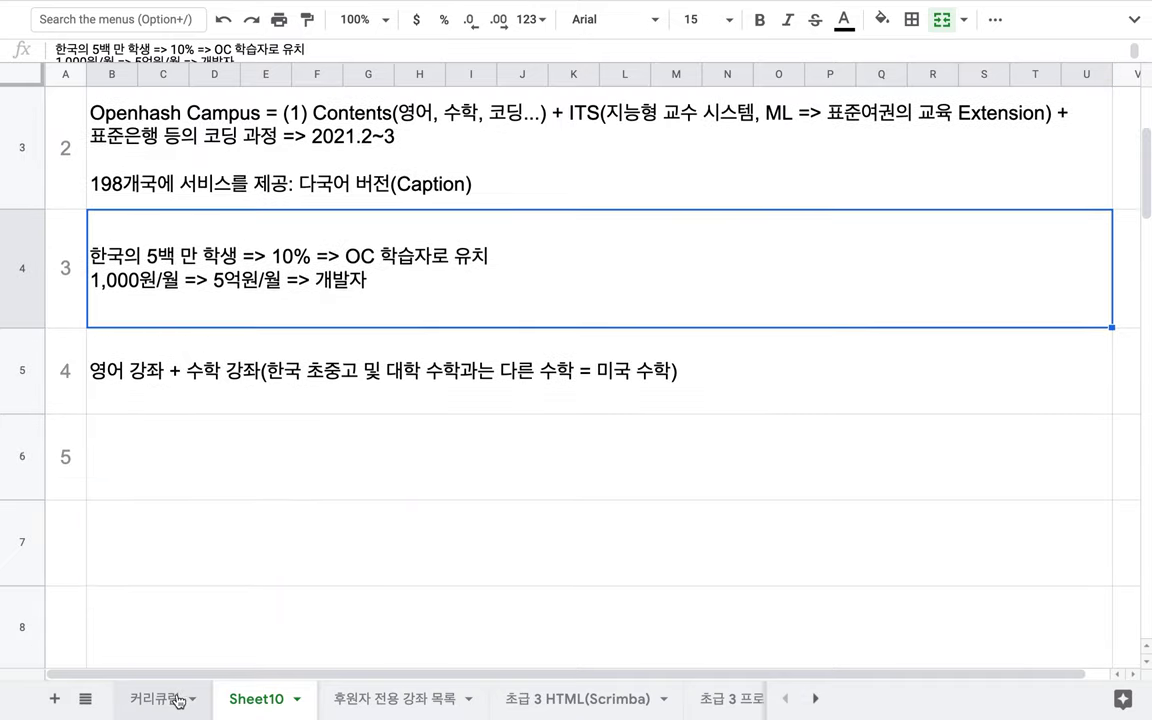
Step: Look over the course map in the 커리큘럼 sheet, including the Elixir and Phoenix courses, and return to Sheet10
click(176, 700)
scroll(886, 363, down, 1)
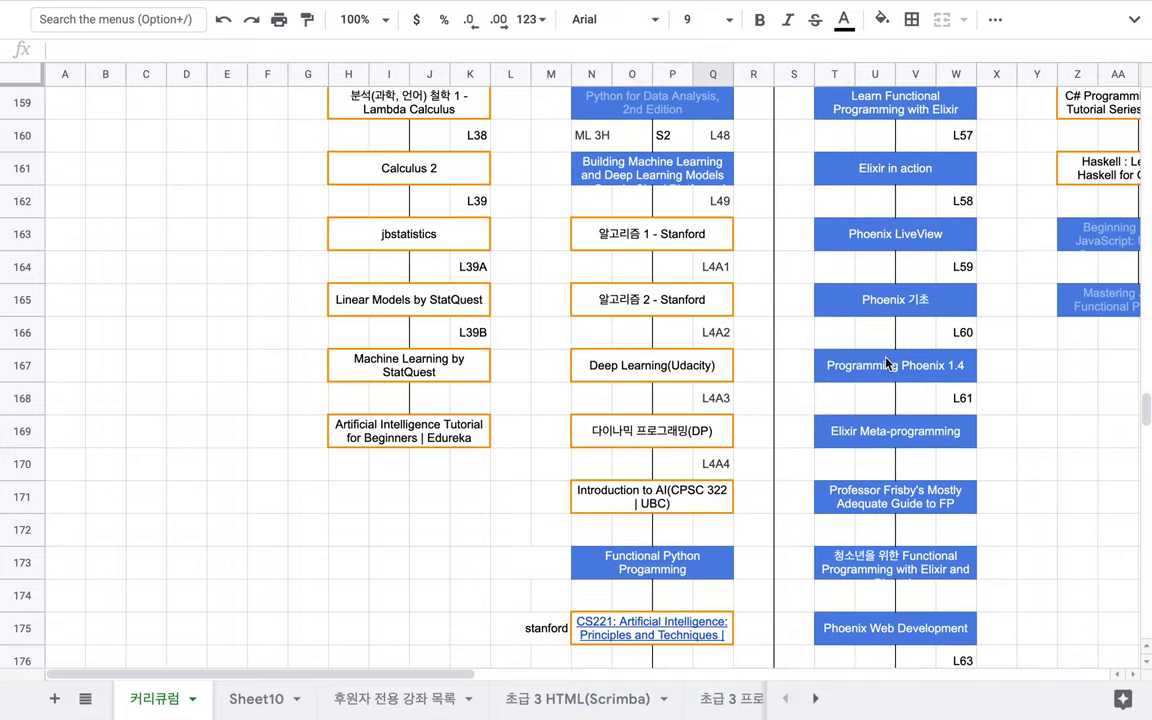
click(258, 698)
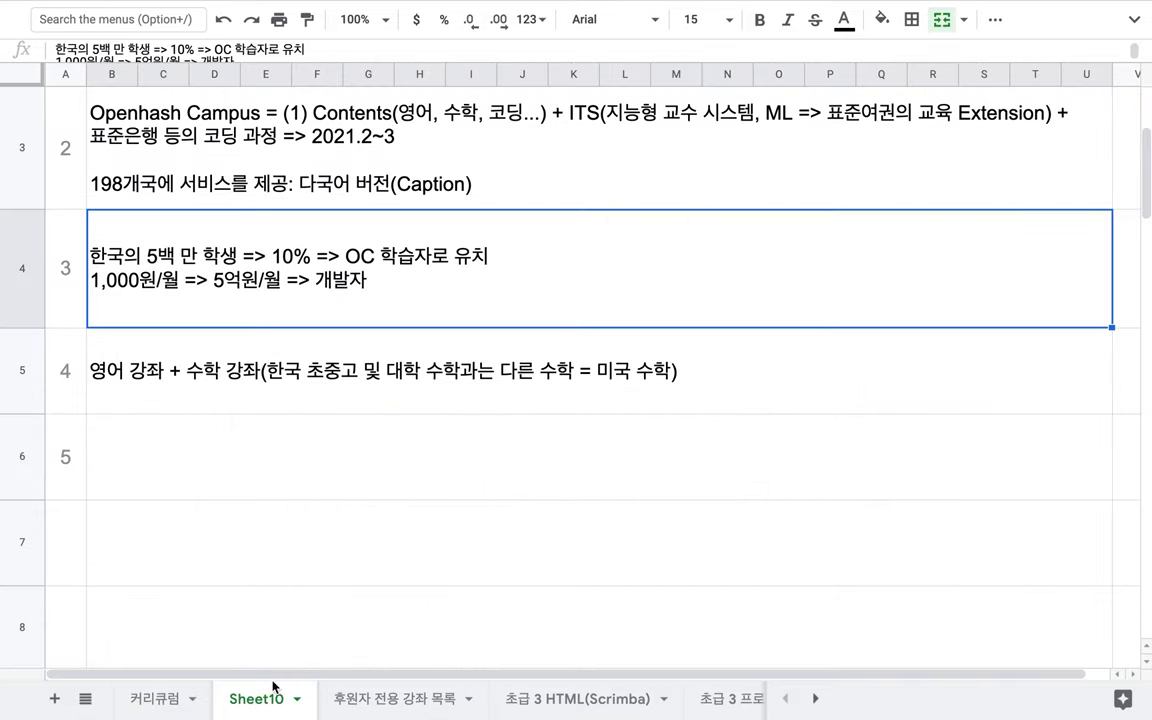
Step: Start item 5 in Sheet10 with "Elixir, Phoenix LV, Rust, Golang, Python ML, Git architecture, "
click(487, 458)
text(ㄸ)
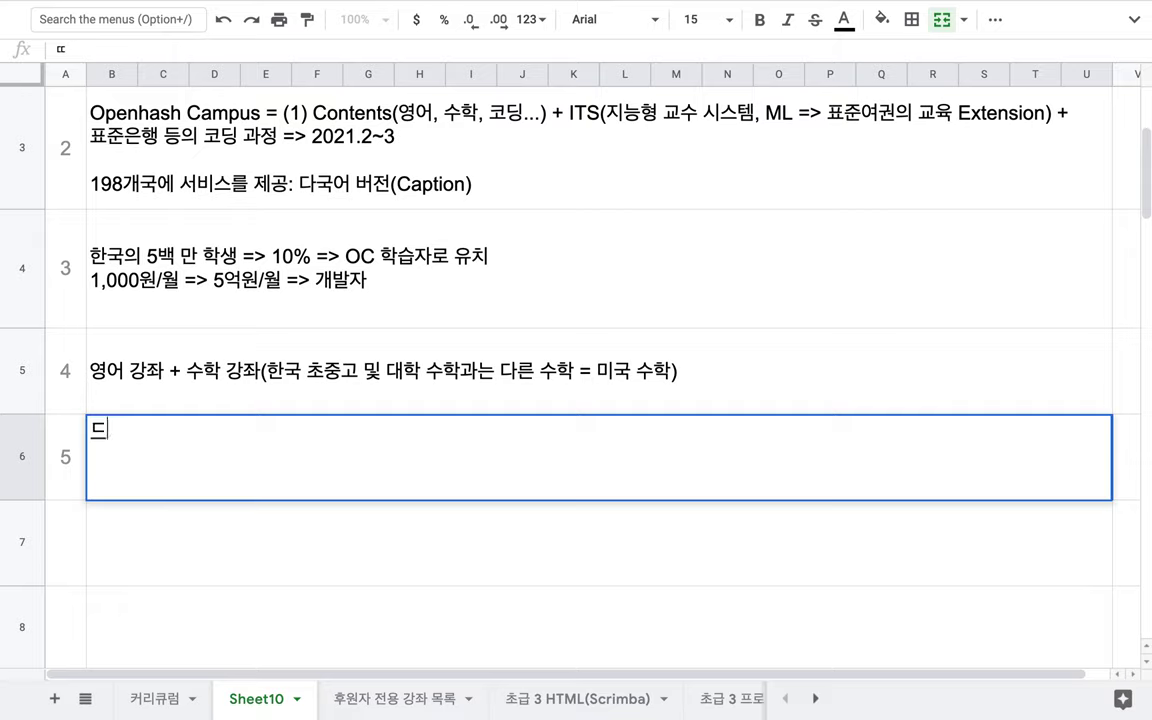
key(BackSpace)
text(Elixir,)
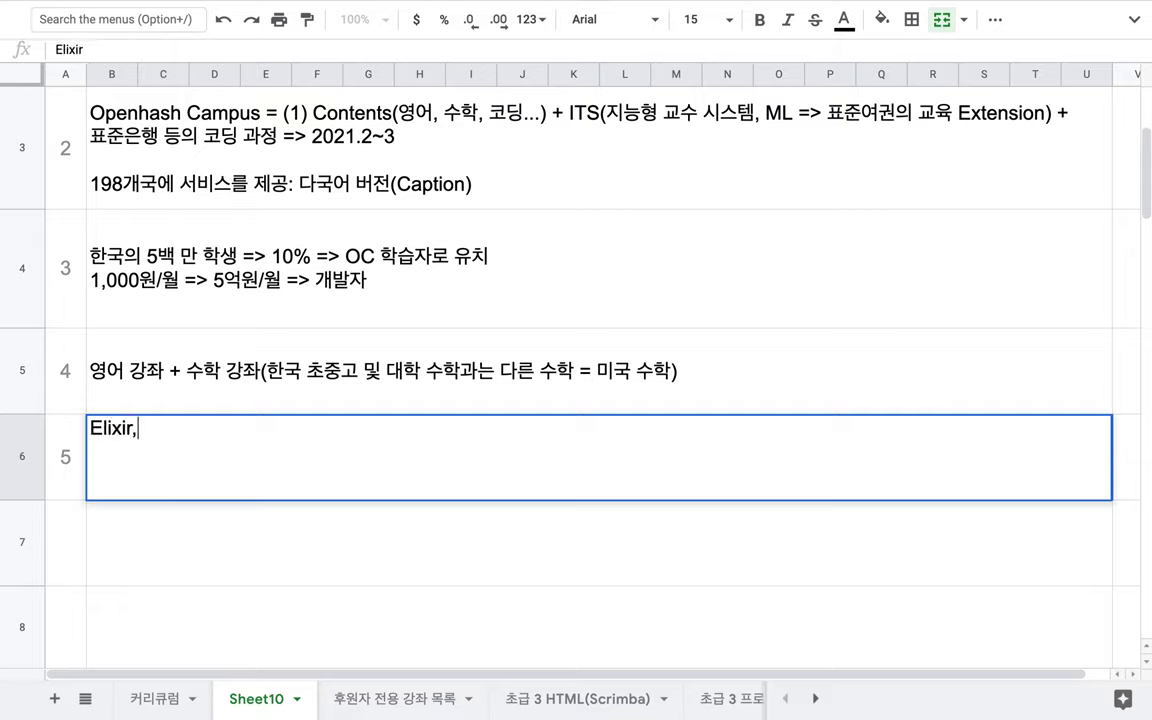
text( Phoenix LV, )
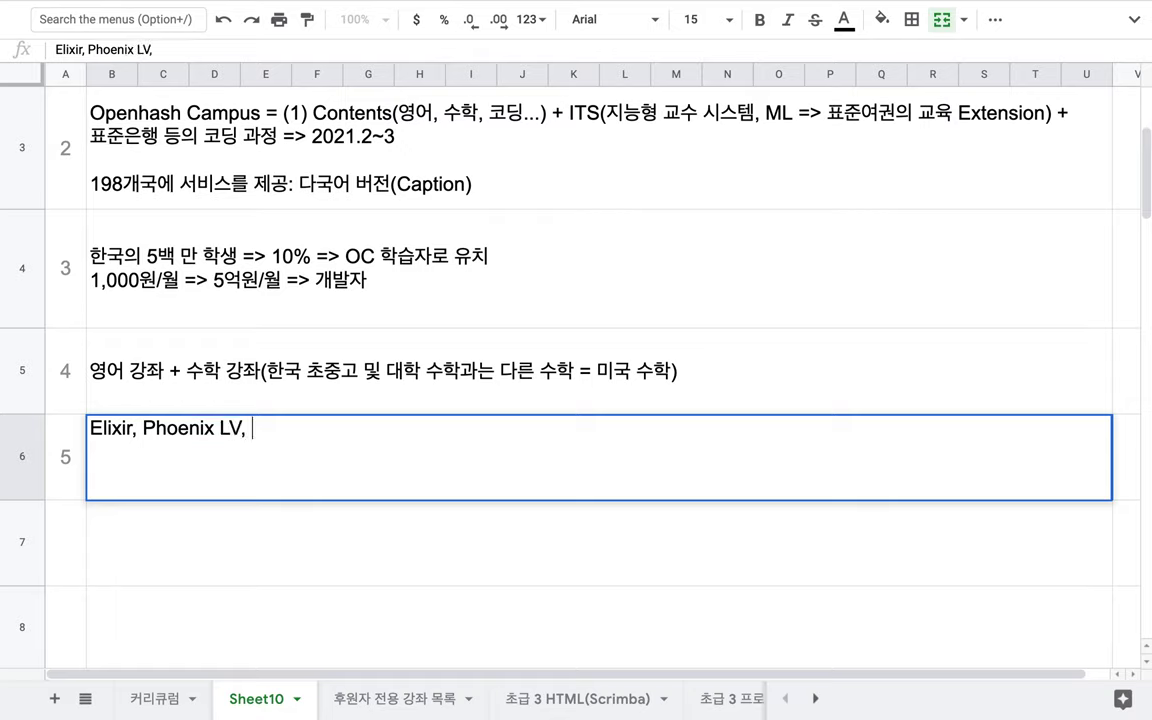
text(Rust, G)
text(lan)
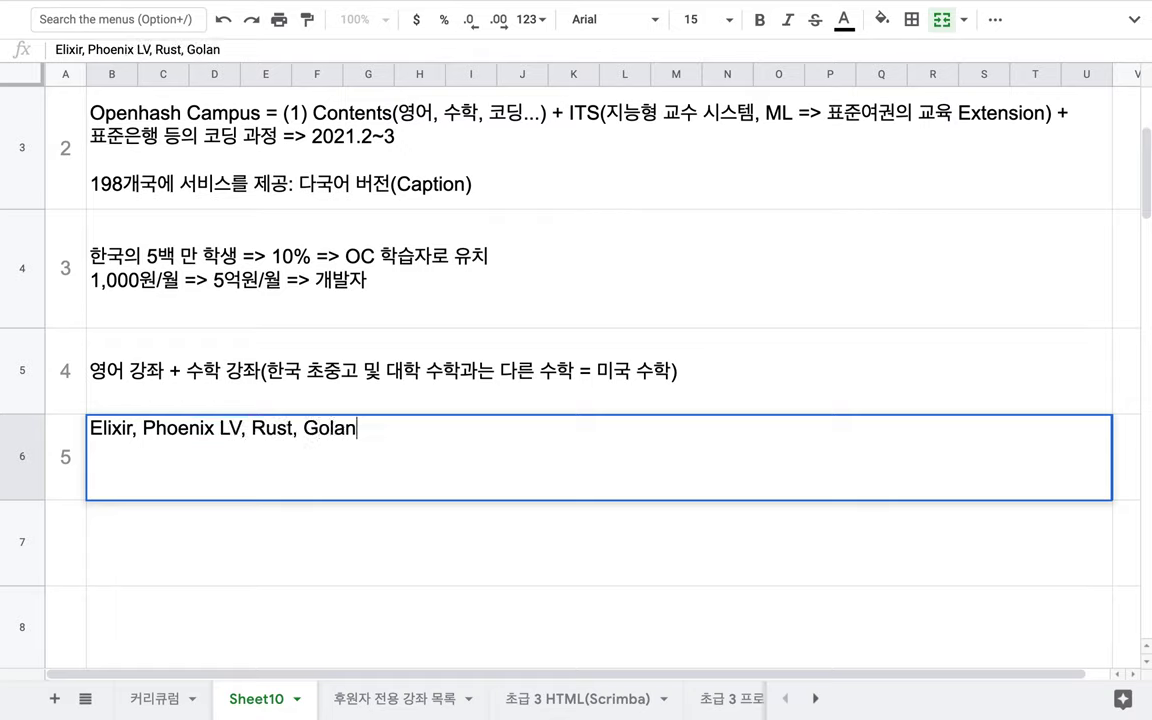
text(g, Pytho)
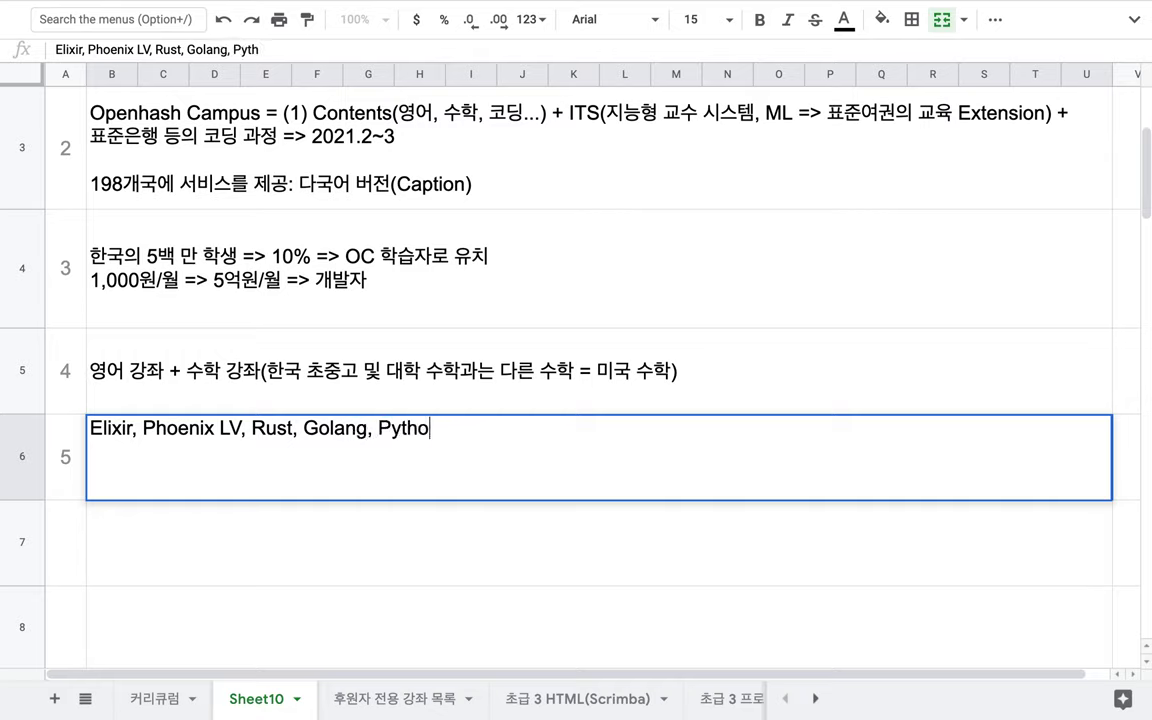
text(n ML, )
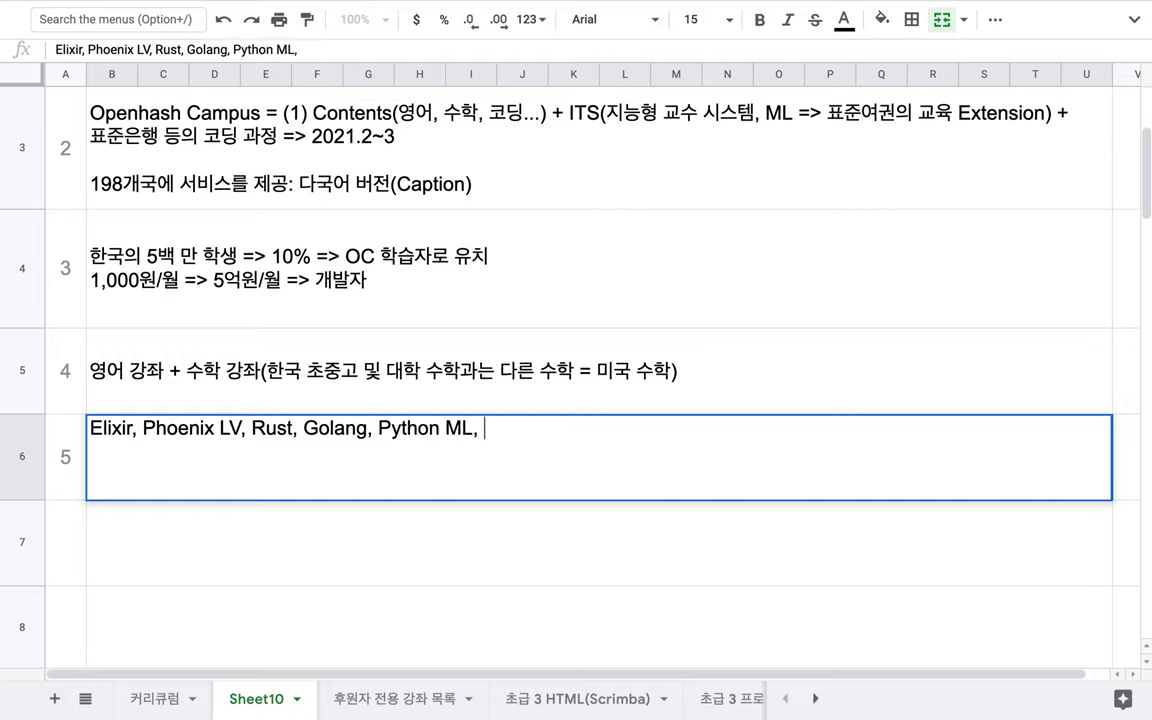
text(Git archi)
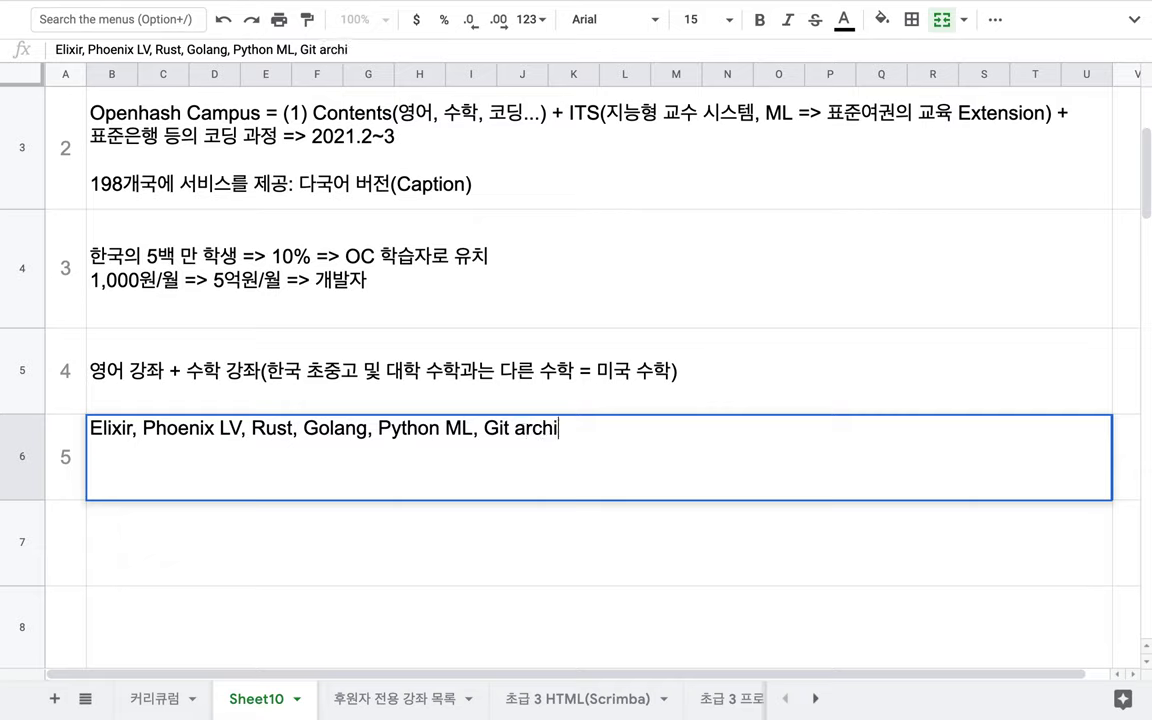
text(tecture,)
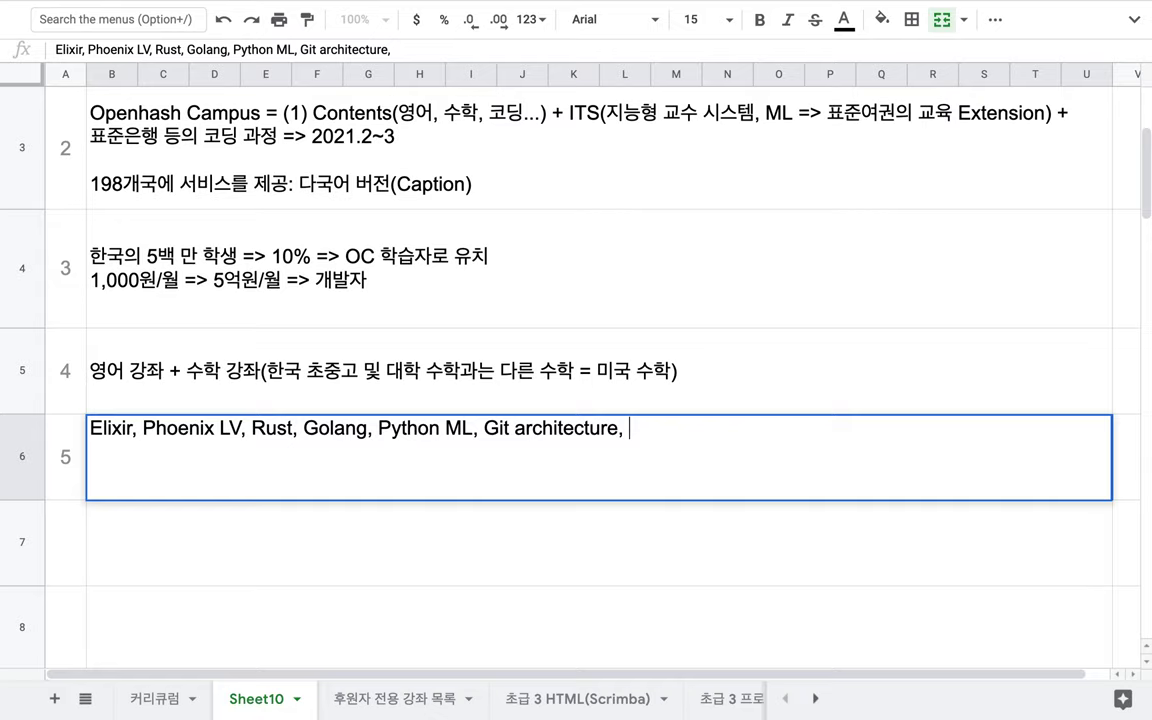
Step: Complete item 5 by appending "PostgreSQL/Ecto, Security, Web UI ...." after "Git architecture"
text(PostgreSQL/Ec)
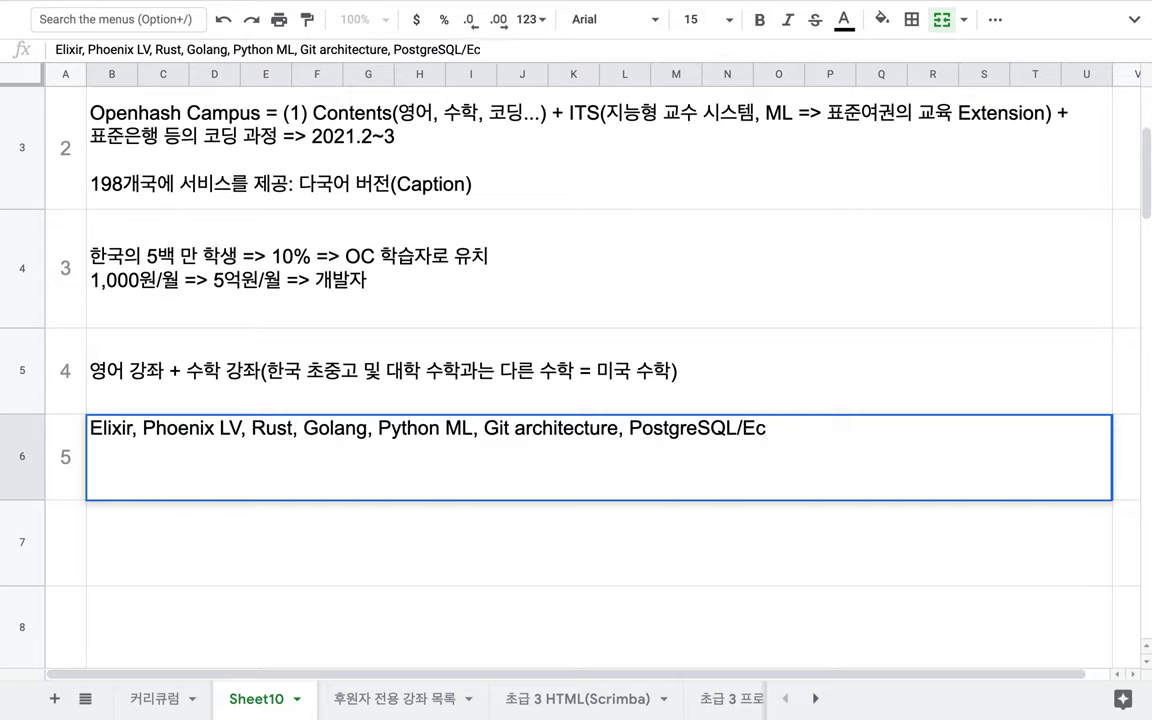
text(to)
drag(624, 434, 815, 432)
click(746, 425)
text(, Securoity)
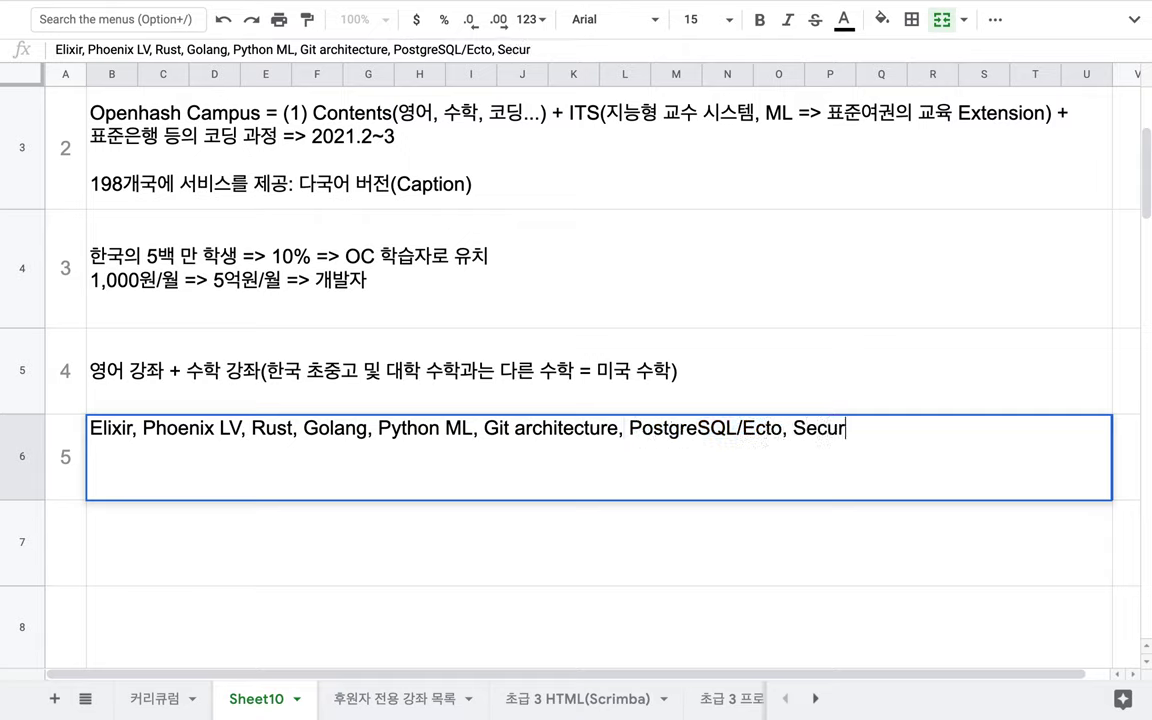
key(BackSpace)
key(BackSpace)
key(BackSpace)
key(BackSpace)
text(ity, Web UI)
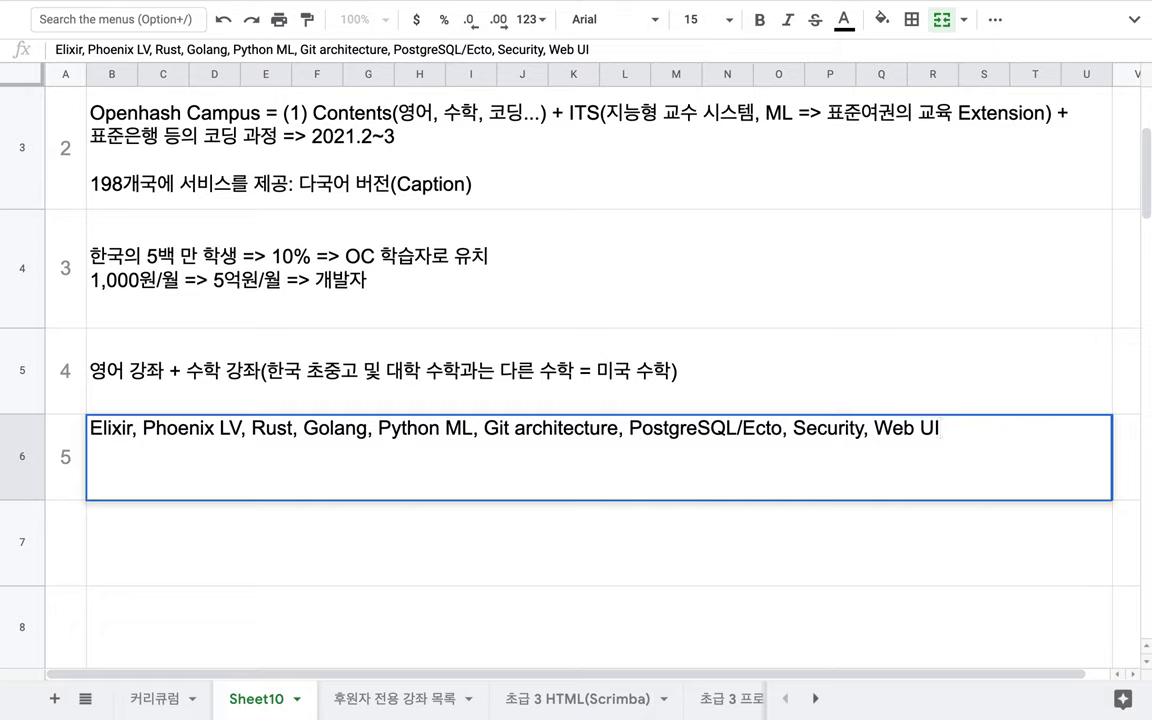
text( ....)
triple_click(694, 435)
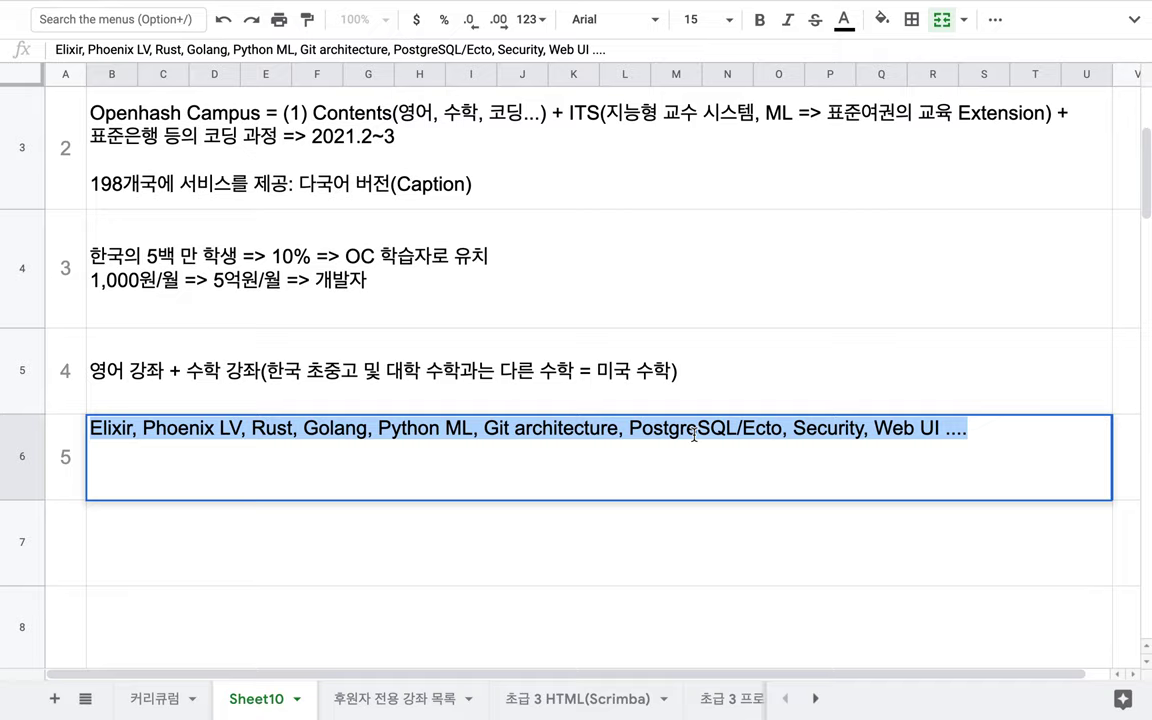
click(652, 322)
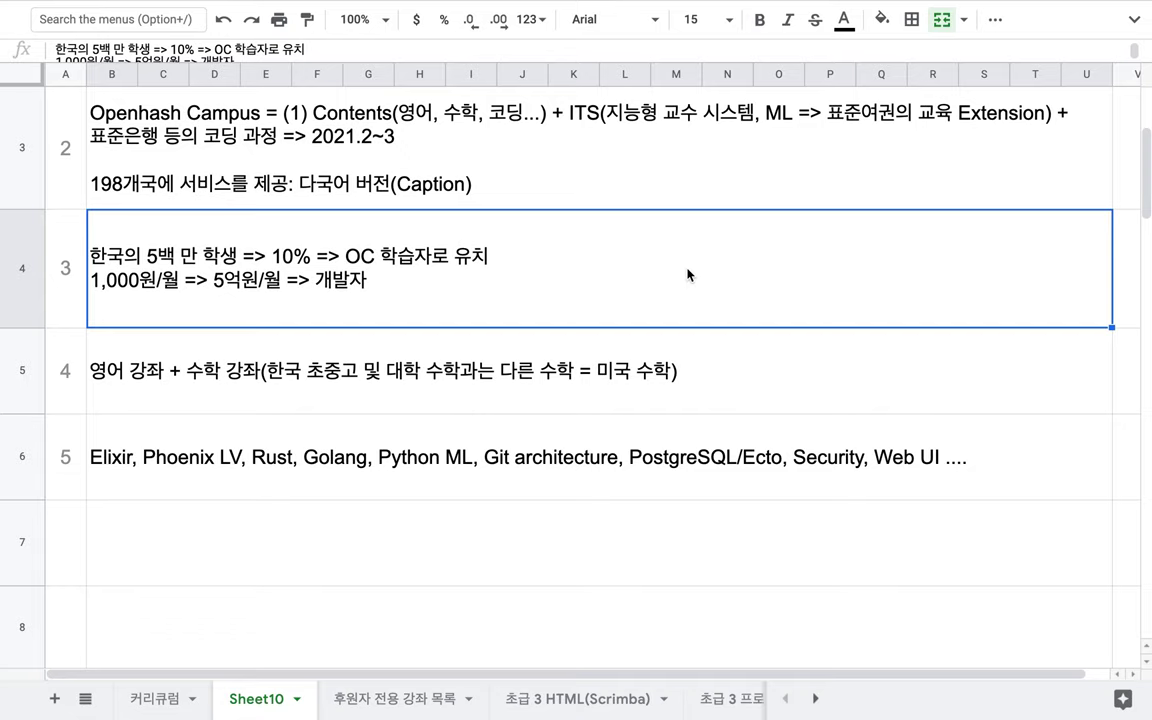
Step: Highlight the entire 2021 plan title text in the blue cell, leaving its wording as is
scroll(687, 274, up, 2)
scroll(687, 274, up, 1)
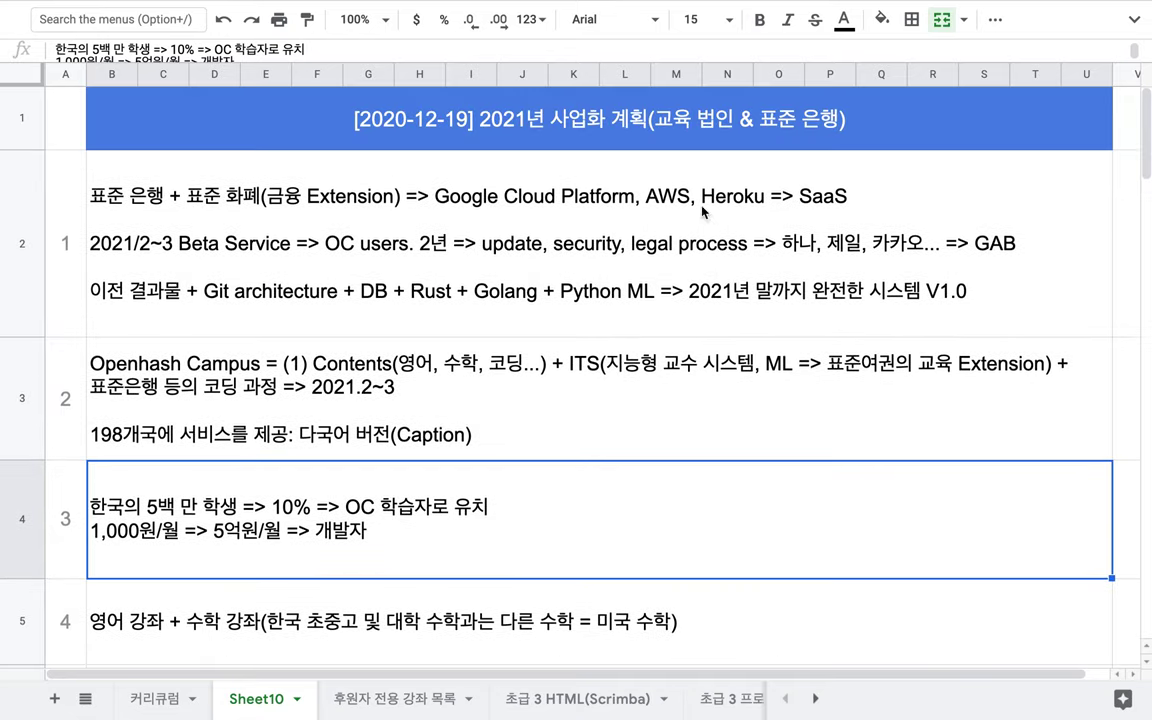
click(705, 148)
double_click(639, 121)
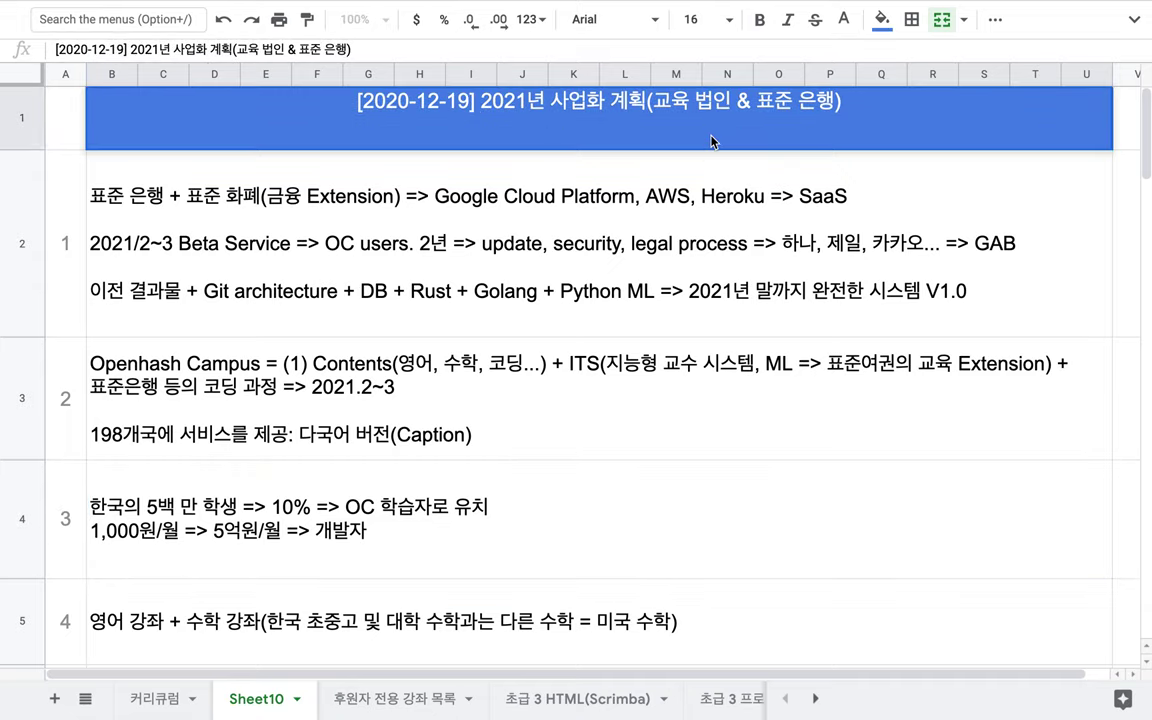
key(ctrl+a)
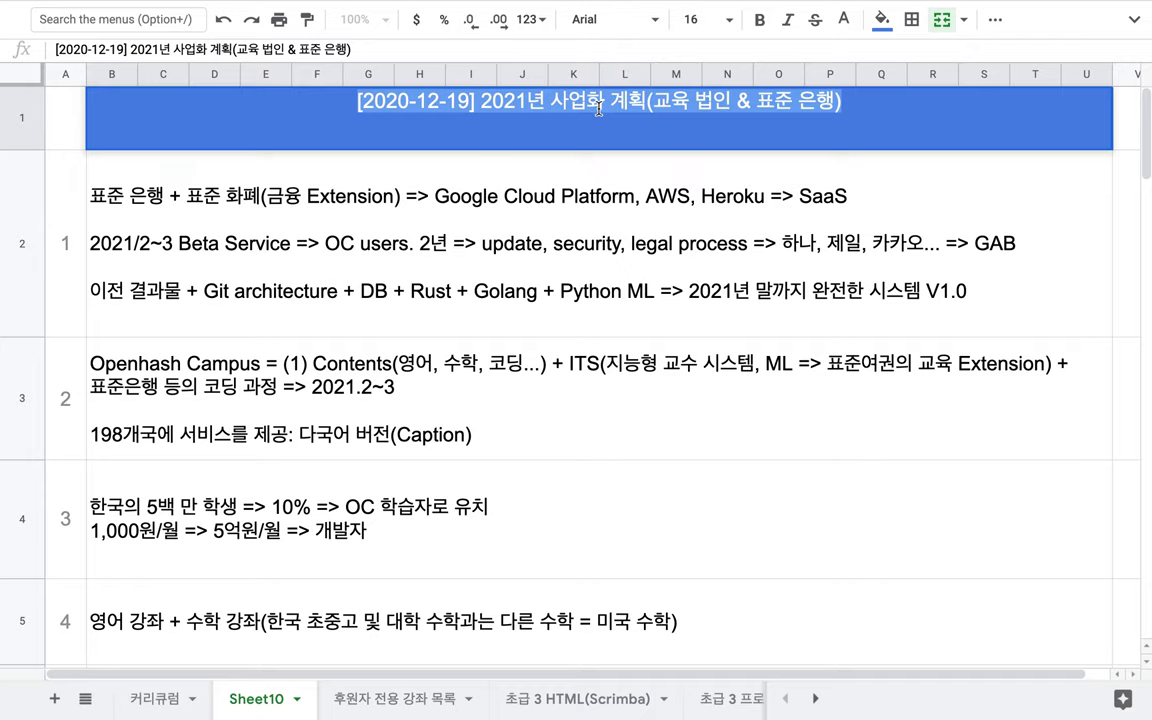
click(577, 225)
Step: Highlight the whole technology list in item 5 and review the plan back up to its title
scroll(577, 225, down, 5)
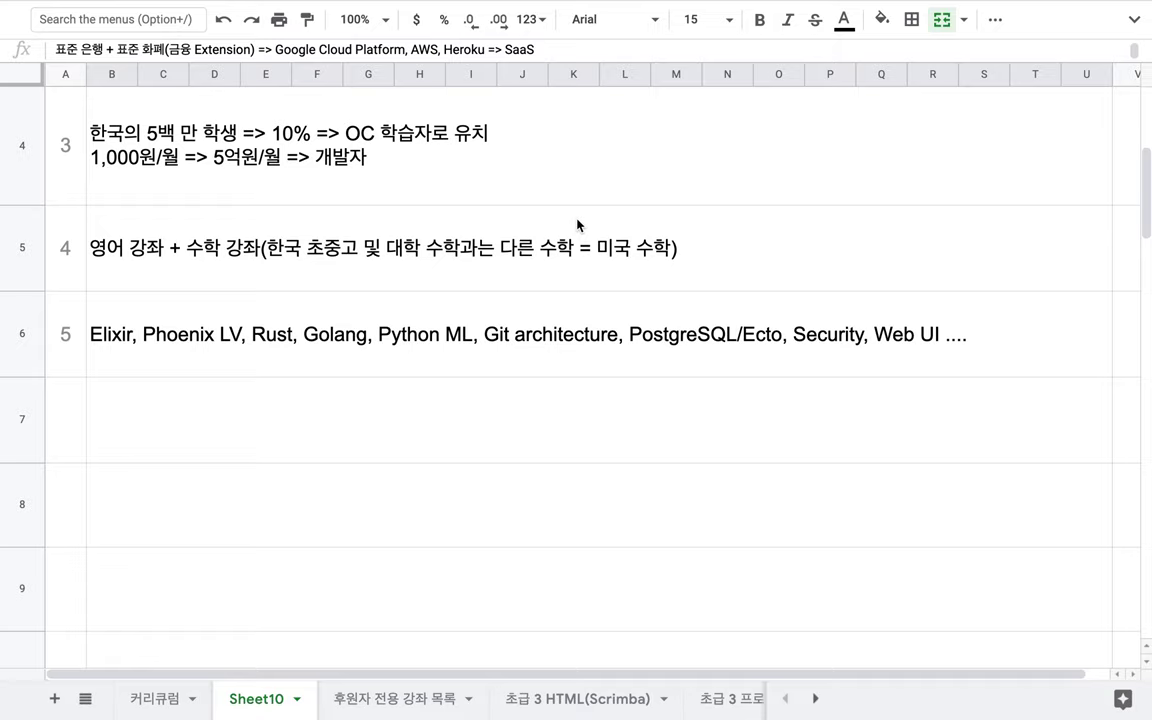
click(549, 318)
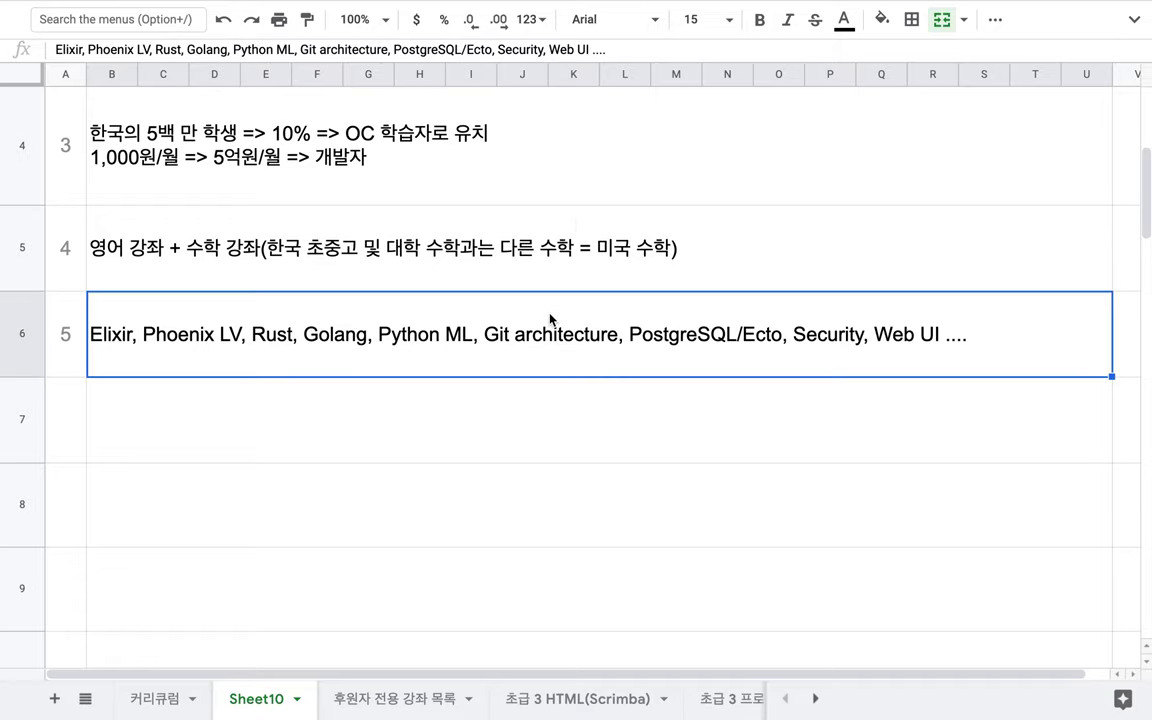
double_click(427, 334)
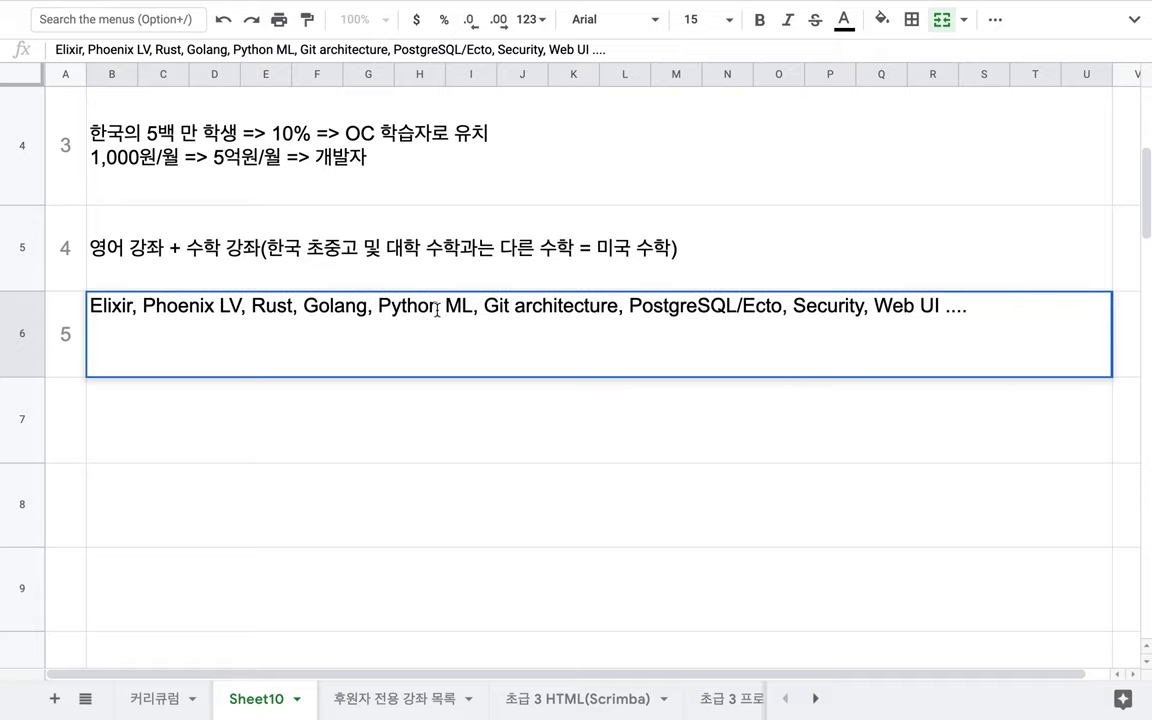
key(super+a)
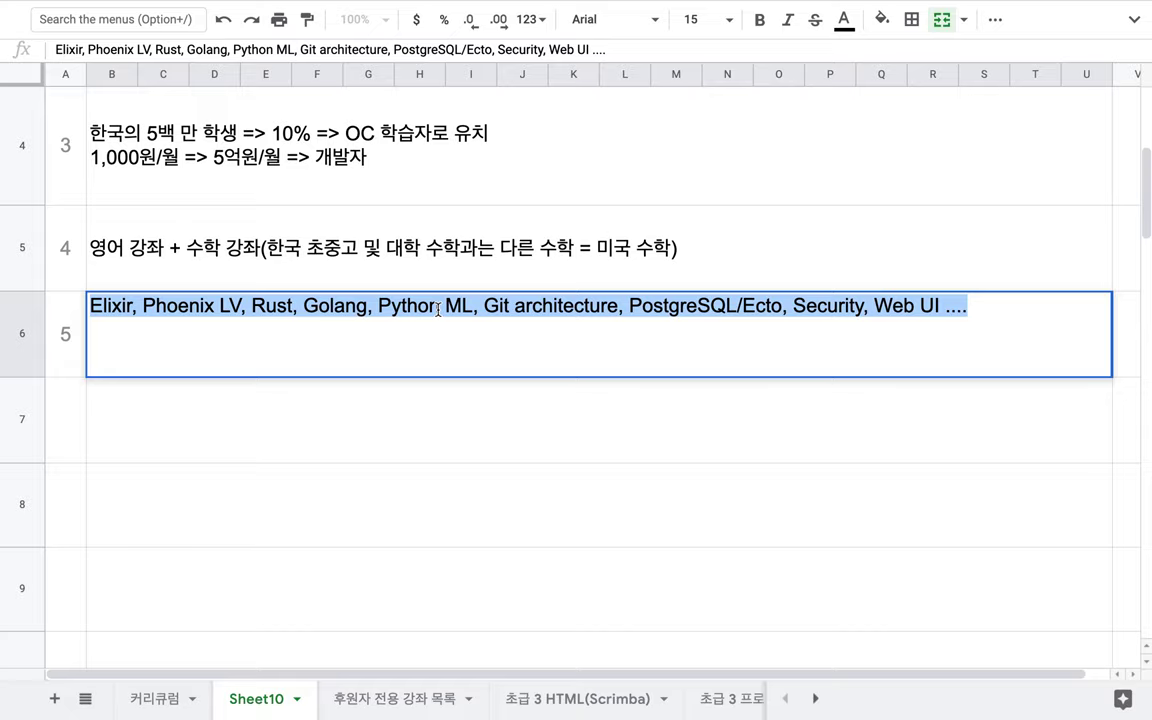
click(488, 236)
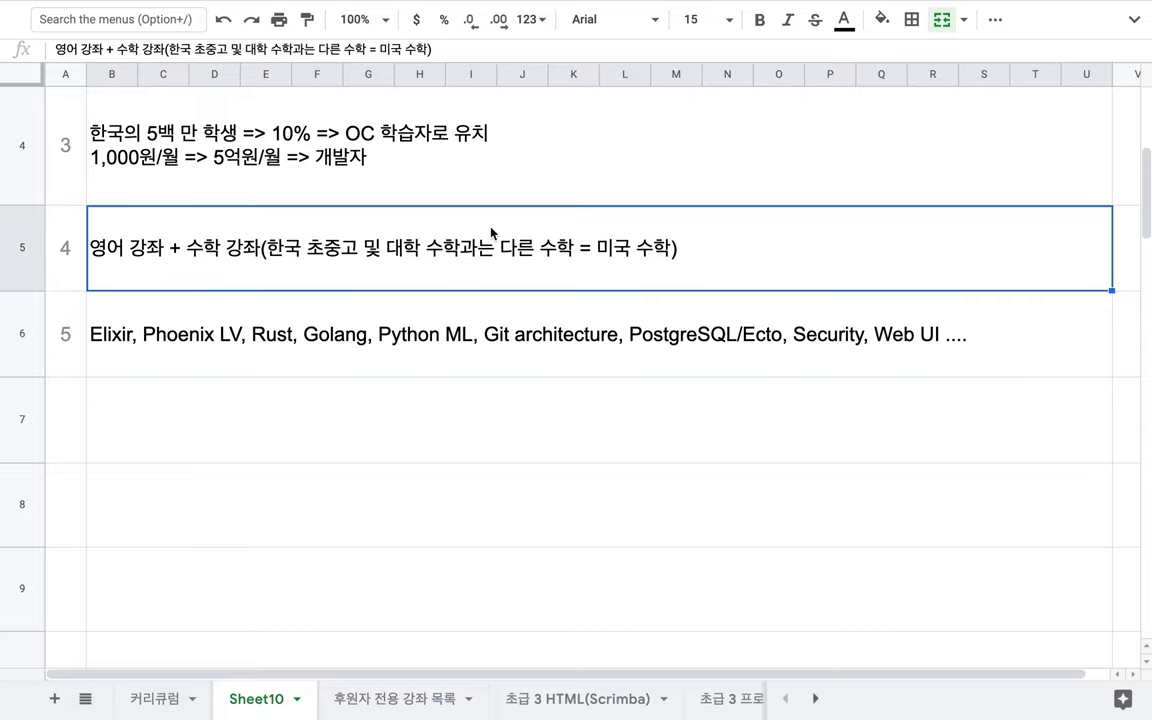
scroll(491, 232, up, 4)
mouse_move(750, 10)
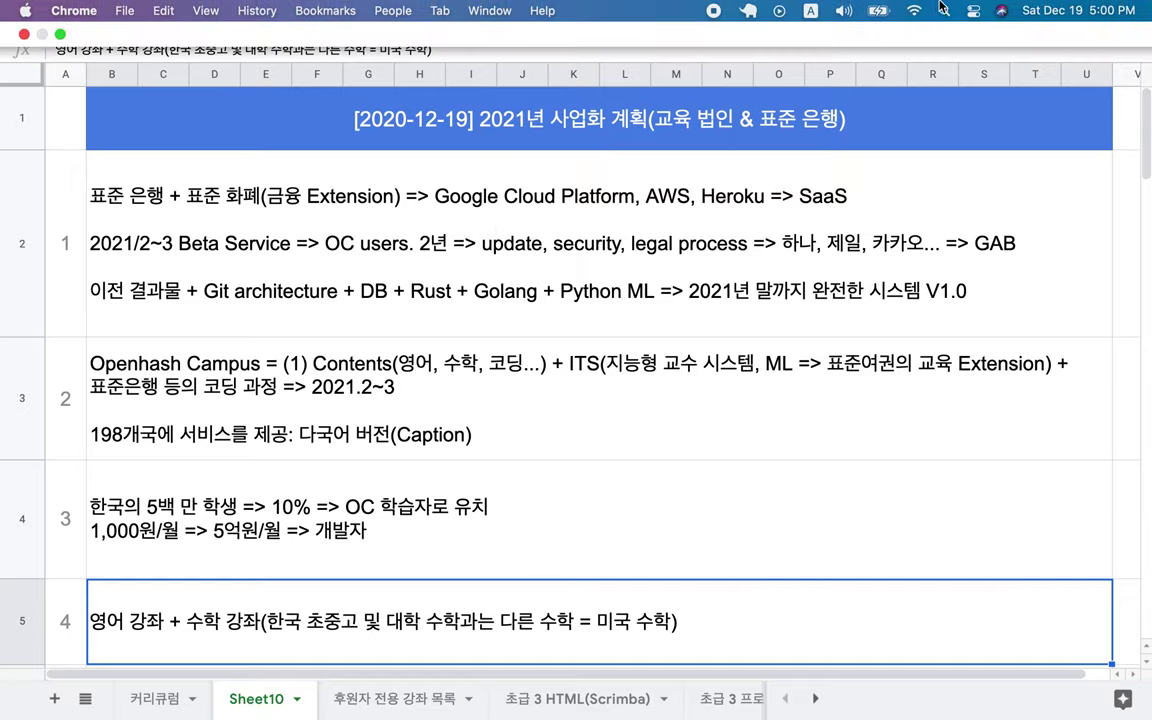